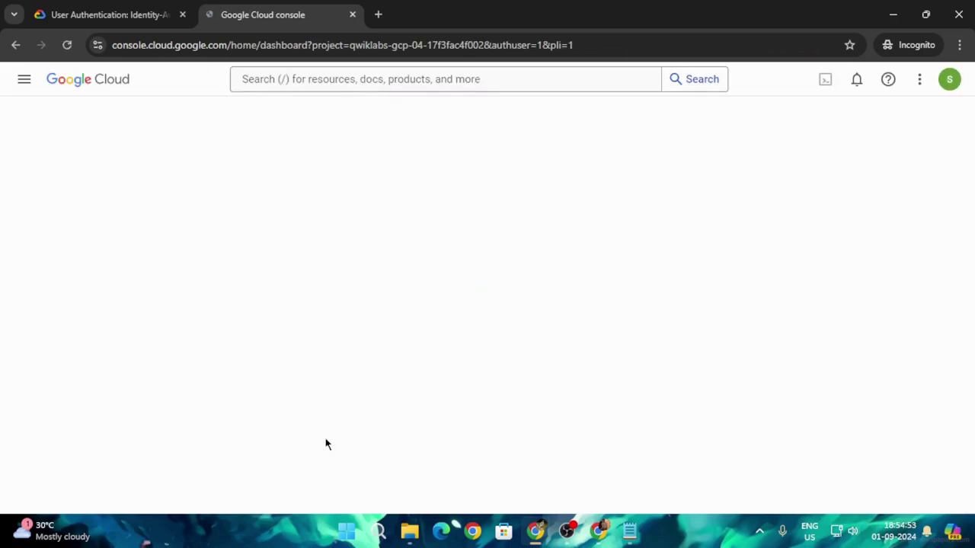
Copy the gcloud auth list command from the lab's Activate Cloud Shell instructions and return to the Google Cloud console
click(107, 15)
scroll(525, 320, down, 15)
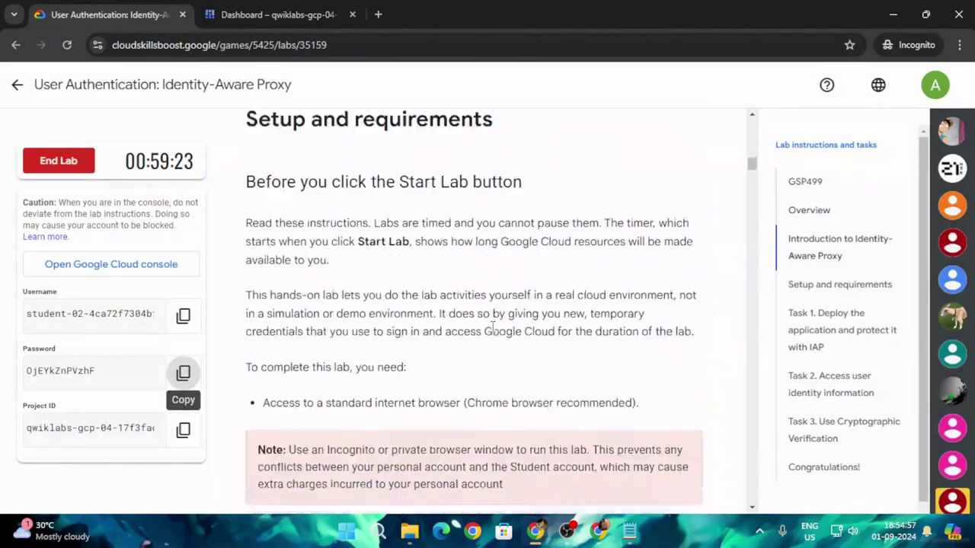
scroll(503, 331, down, 20)
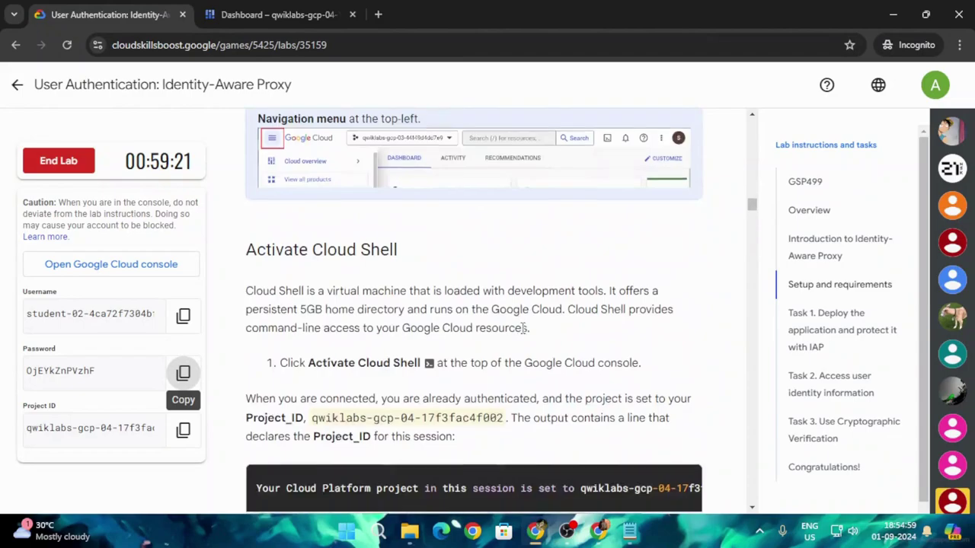
click(677, 298)
click(278, 14)
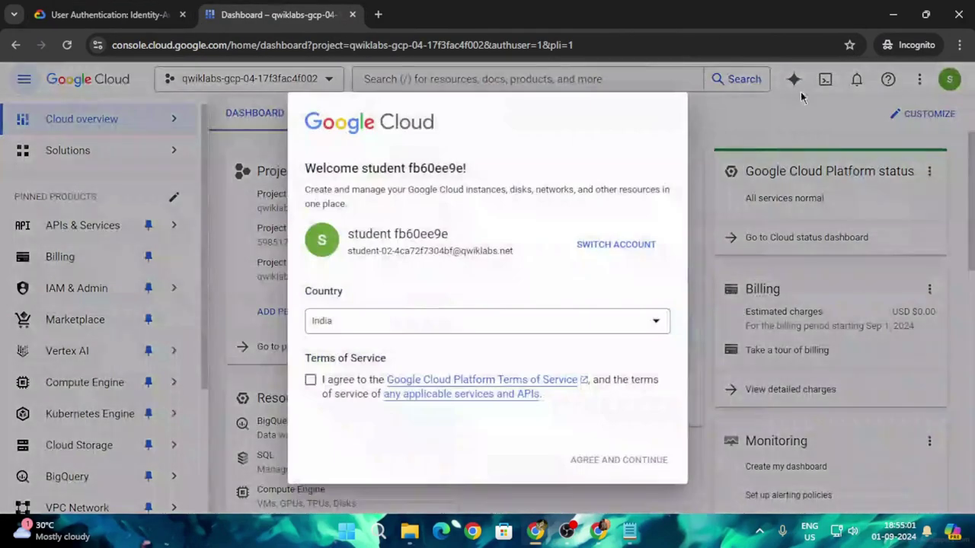
Agree to the Google Cloud terms of service and activate Cloud Shell, dismissing the session details tip
click(310, 379)
click(609, 461)
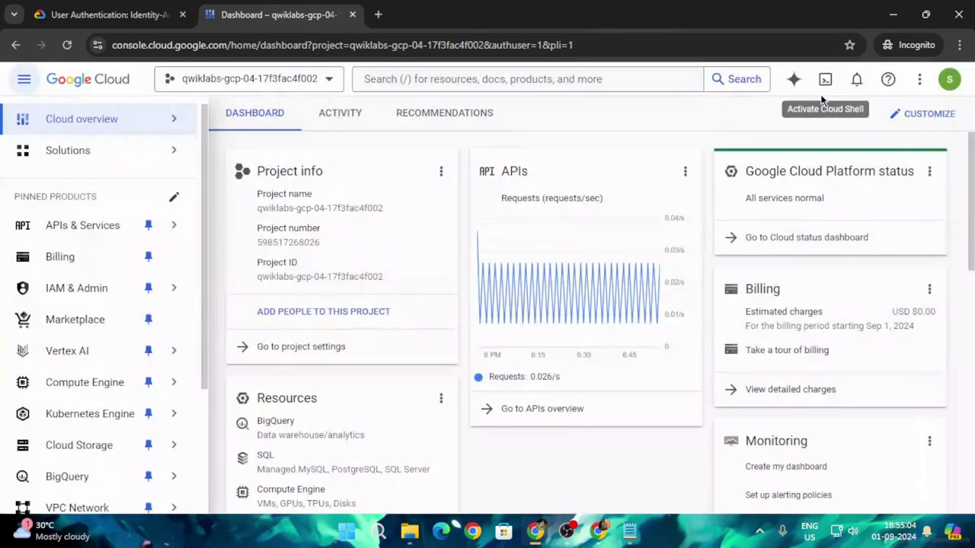
click(827, 80)
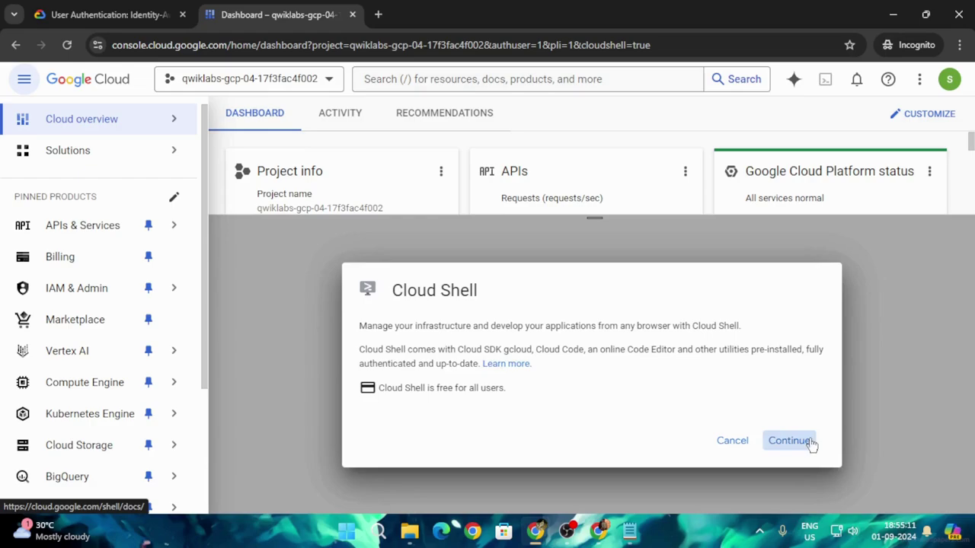
click(792, 441)
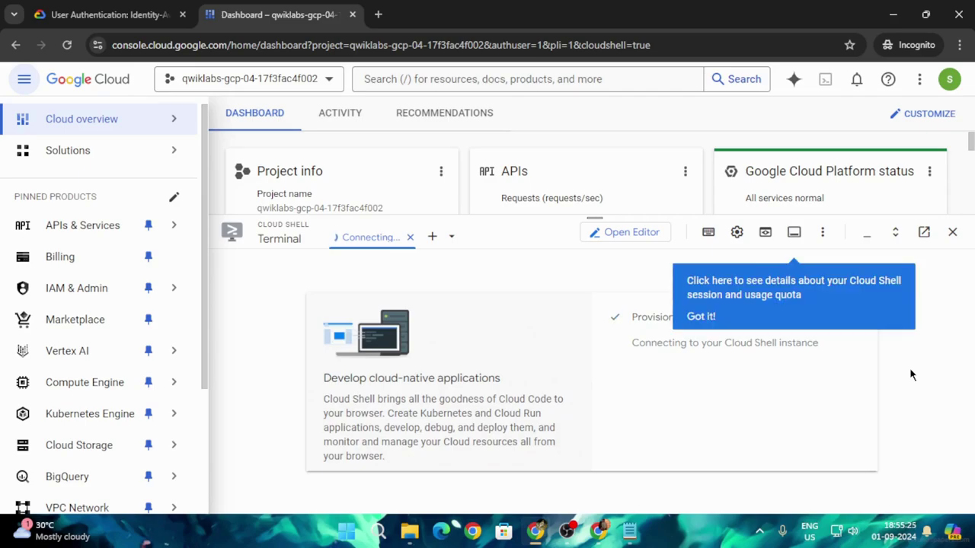
click(689, 318)
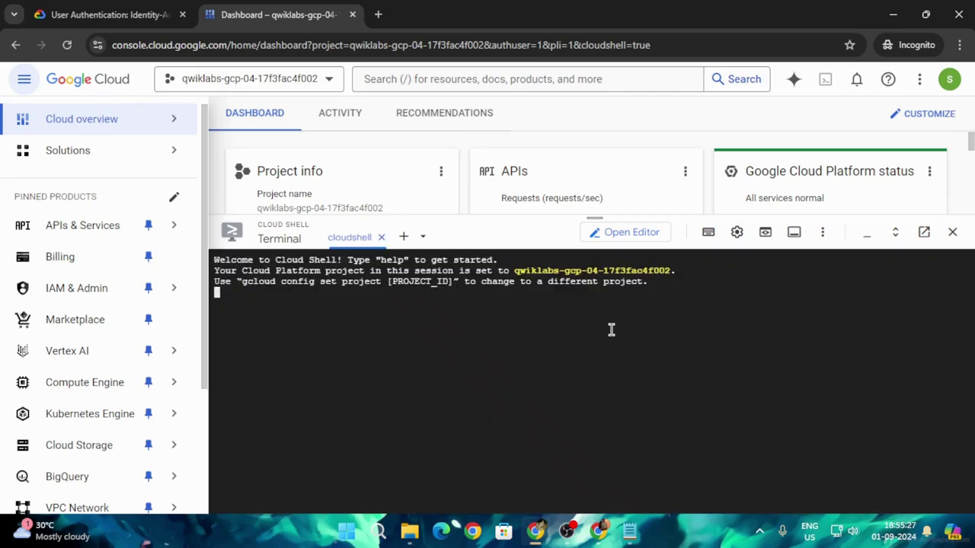
Run the copied gcloud auth list command in Cloud Shell
key(ctrl+v)
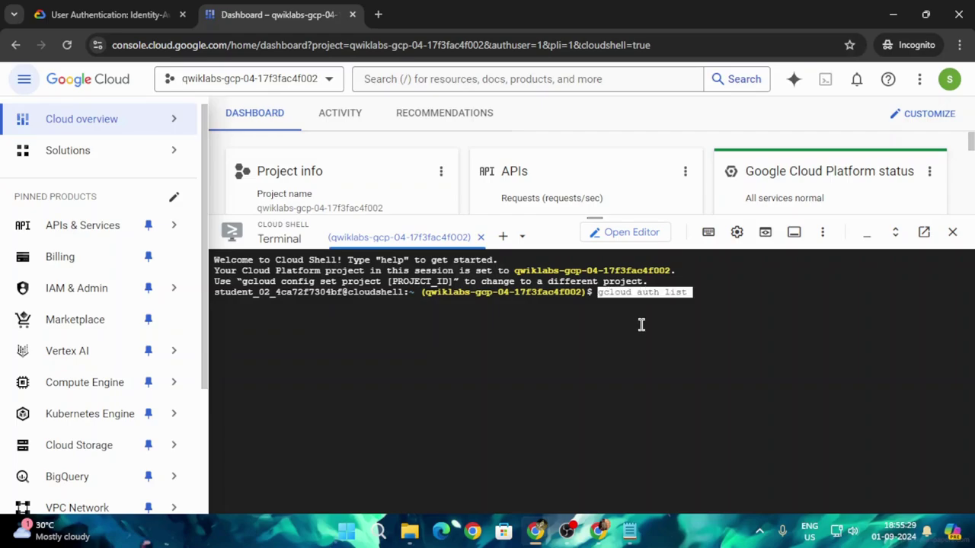
key(Return)
click(700, 415)
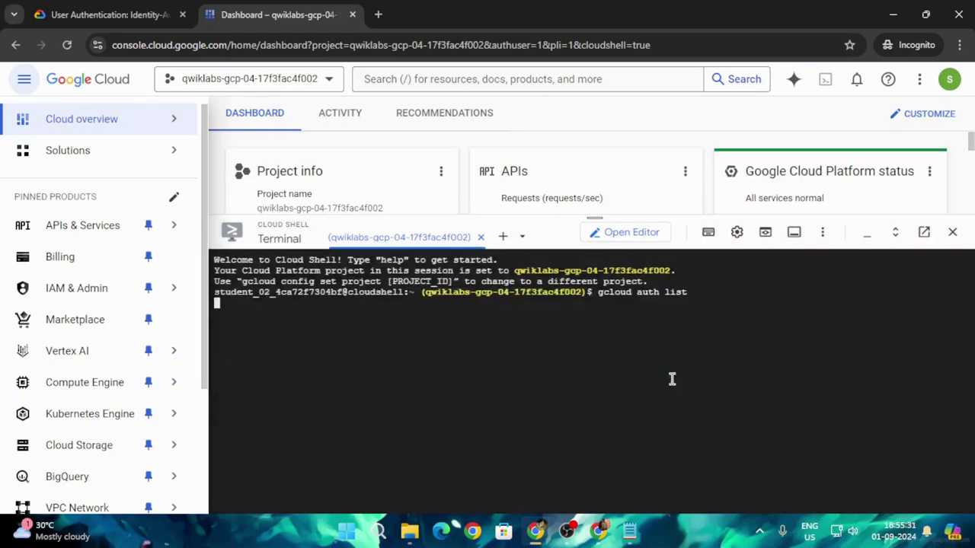
Copy the gcloud config list project command from the lab instructions and run it in Cloud Shell
click(111, 14)
scroll(563, 396, down, 3)
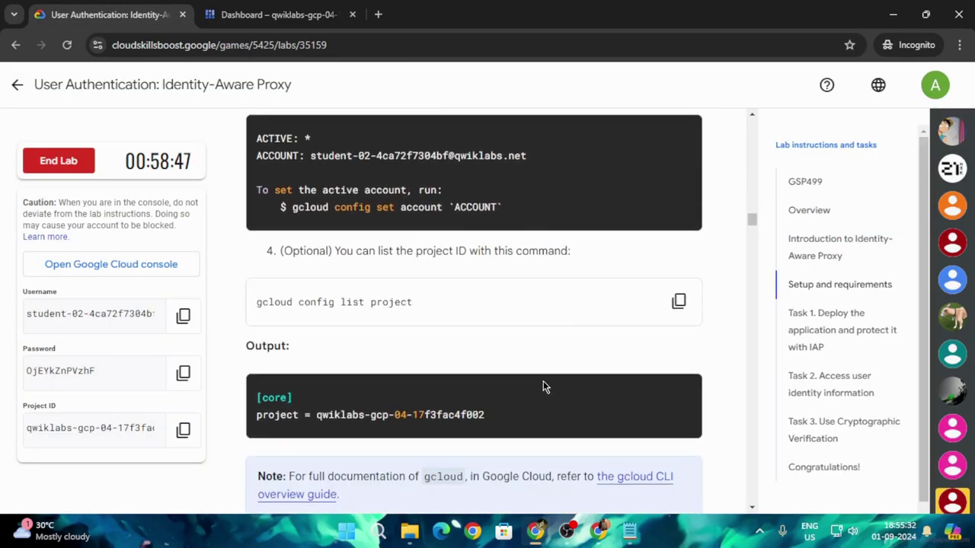
click(678, 301)
click(252, 15)
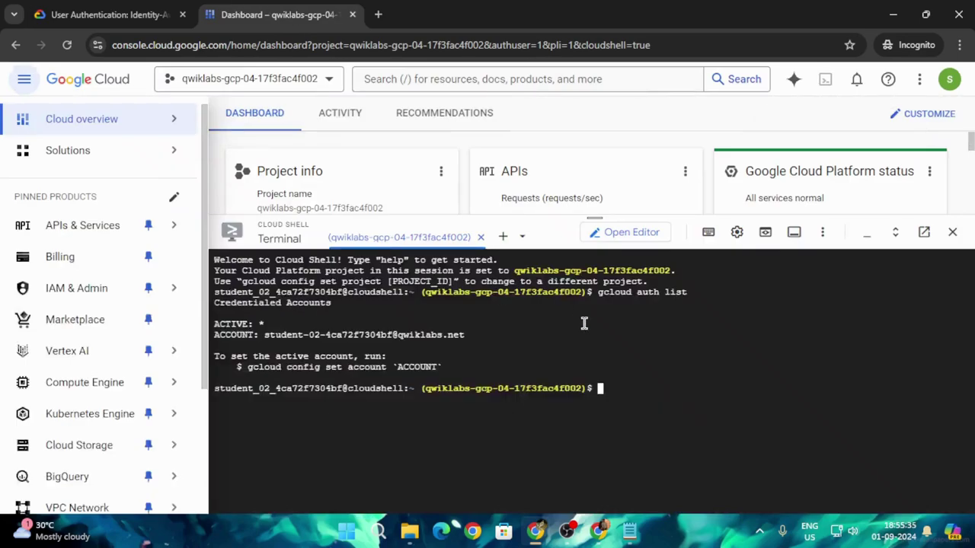
key(ctrl+v)
key(Return)
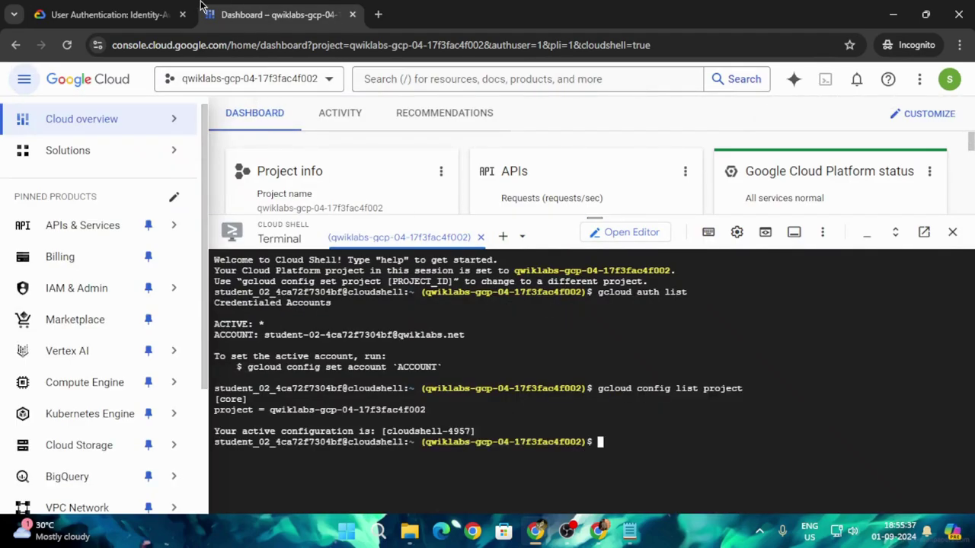
Download the lab code in Cloud Shell with the copied command gsutil cp gs://spls/gsp499/user-authentication-with-iap.zip
click(111, 15)
scroll(459, 300, down, 6)
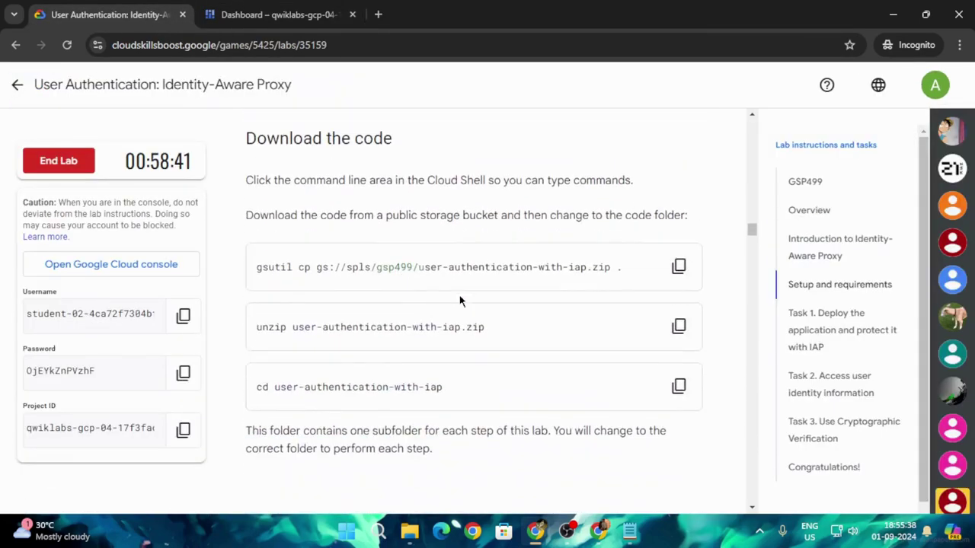
click(678, 266)
click(290, 13)
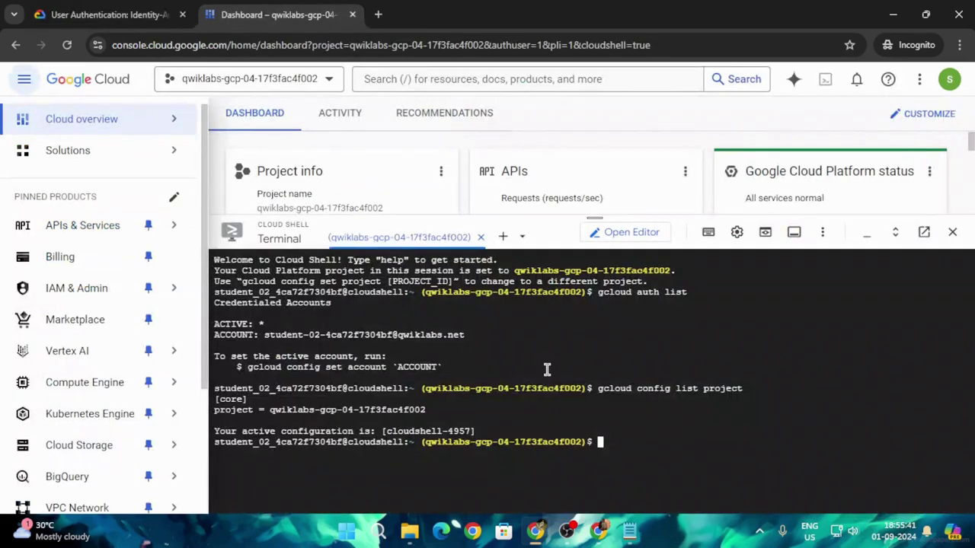
key(ctrl+v)
key(Return)
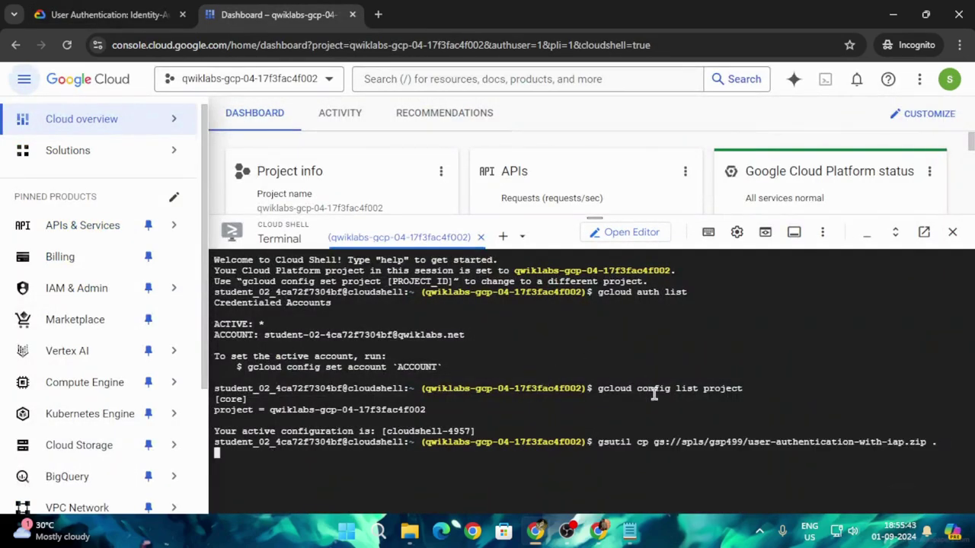
Extract the downloaded archive by running the lab's command unzip user-authentication-with-iap.zip in Cloud Shell
click(111, 15)
scroll(674, 254, down, 1)
click(677, 254)
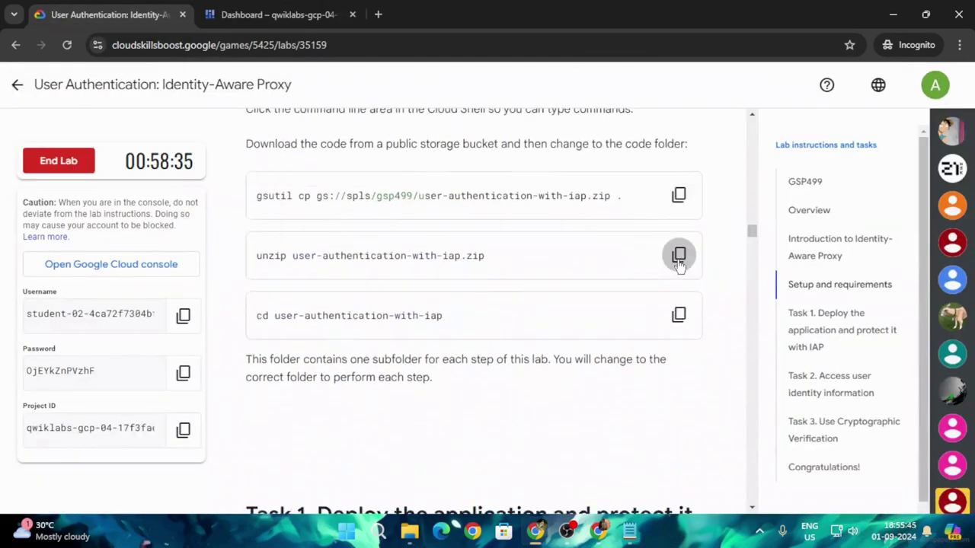
click(293, 14)
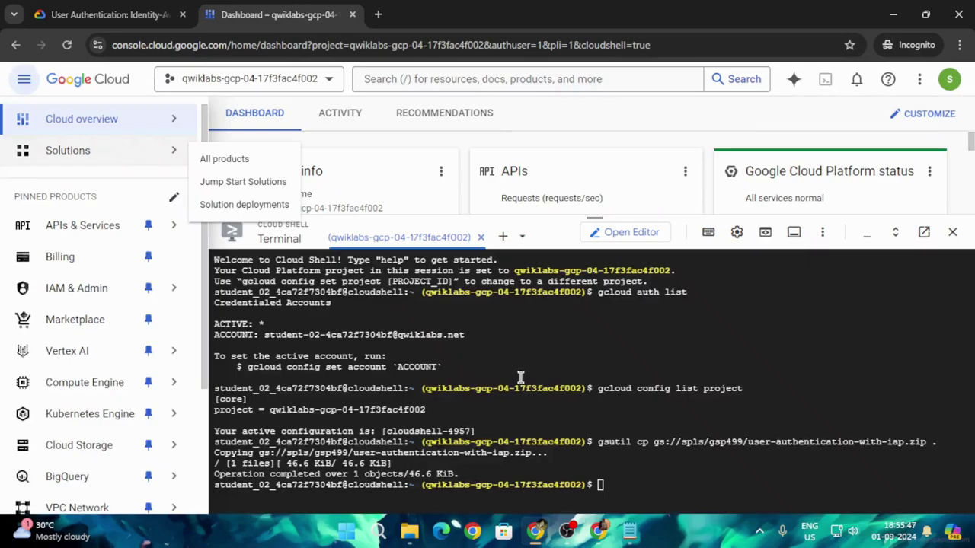
key(ctrl+v)
key(Return)
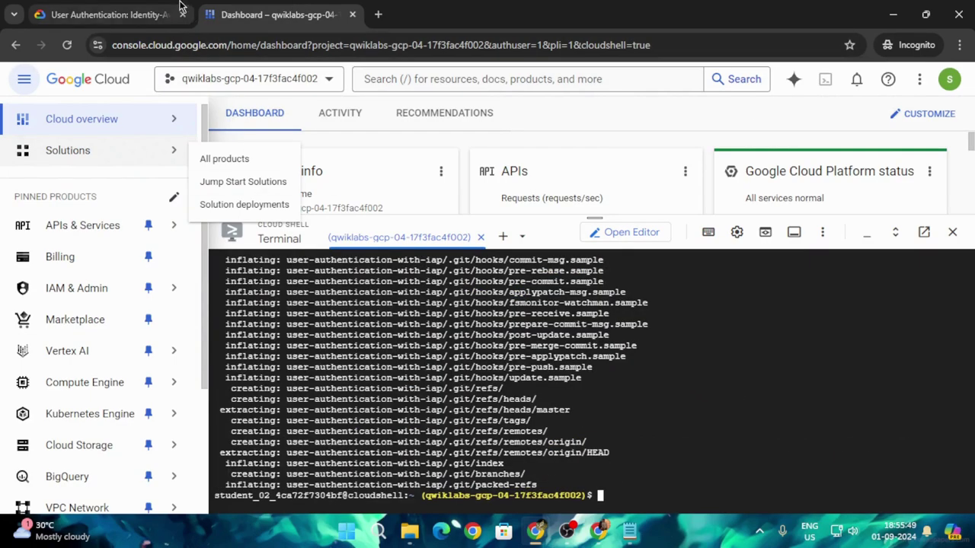
Change into the code folder by running the lab's command cd user-authentication-with-iap in Cloud Shell
click(102, 14)
click(679, 315)
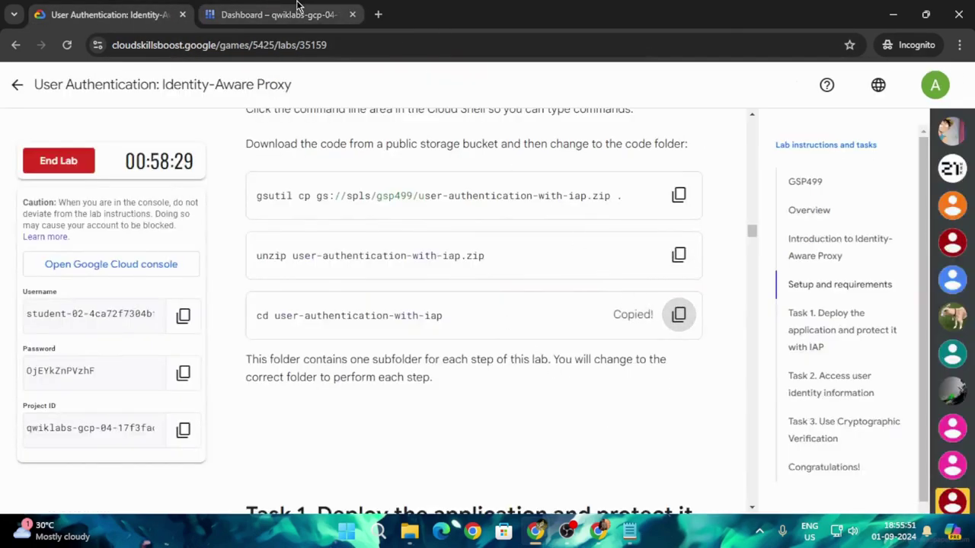
click(278, 13)
key(ctrl+v)
key(Return)
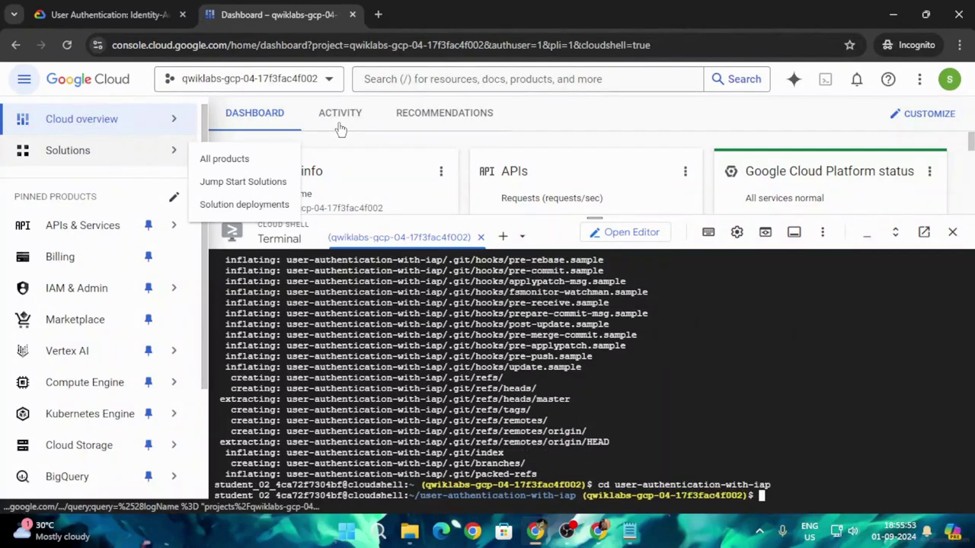
Change into the first step's subfolder by running the lab's command cd 1-HelloWorld in Cloud Shell
click(67, 12)
scroll(585, 380, down, 6)
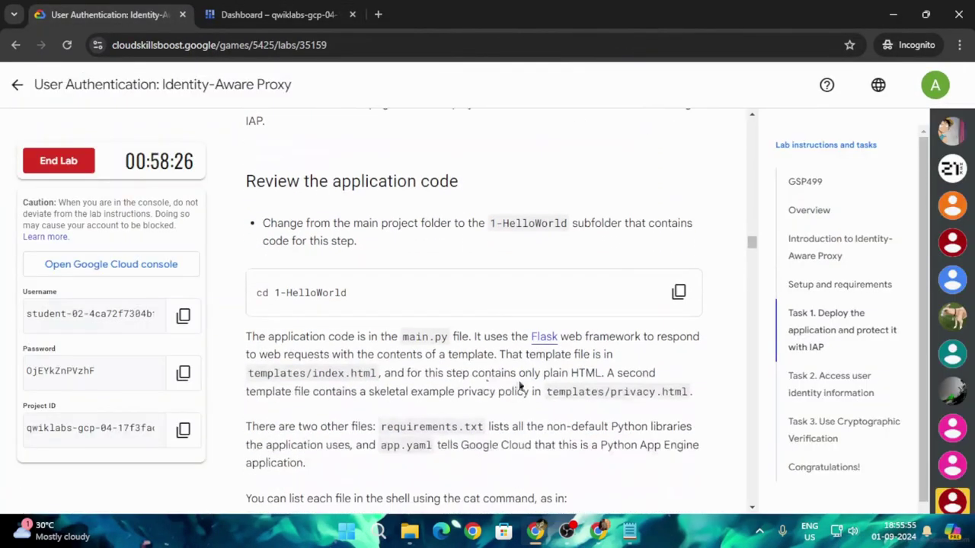
click(679, 292)
click(282, 14)
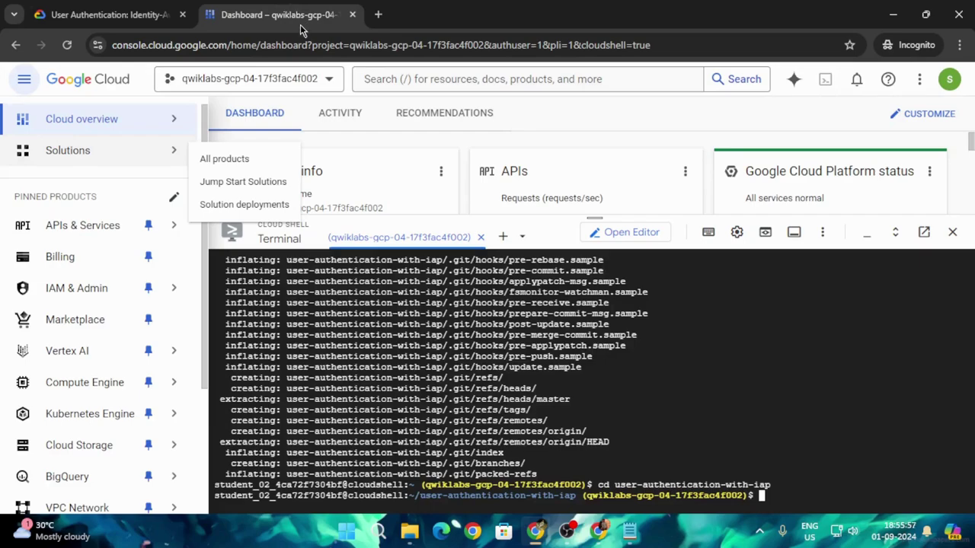
key(ctrl+v)
key(Return)
Display the application code by running the lab's cat main.py command in Cloud Shell
click(107, 13)
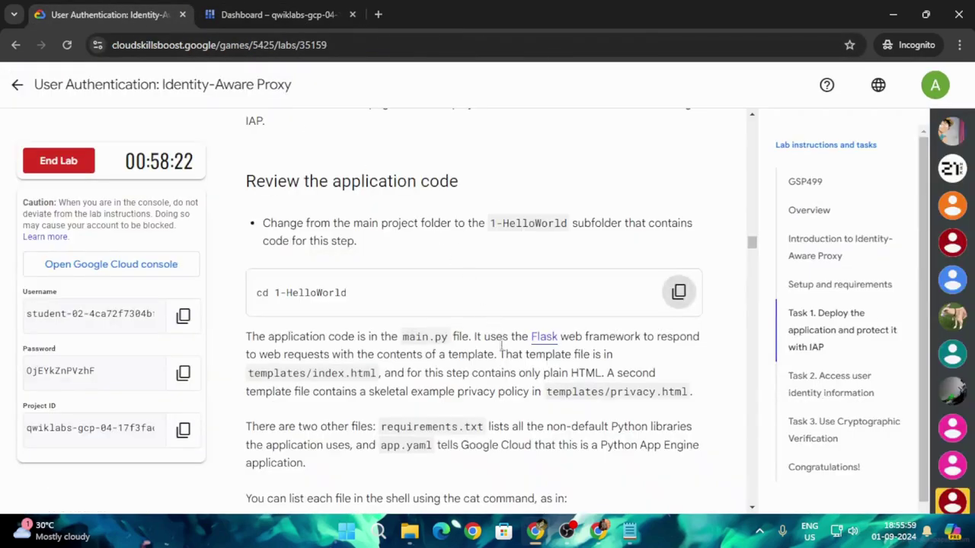
scroll(731, 337, down, 3)
click(679, 336)
click(223, 9)
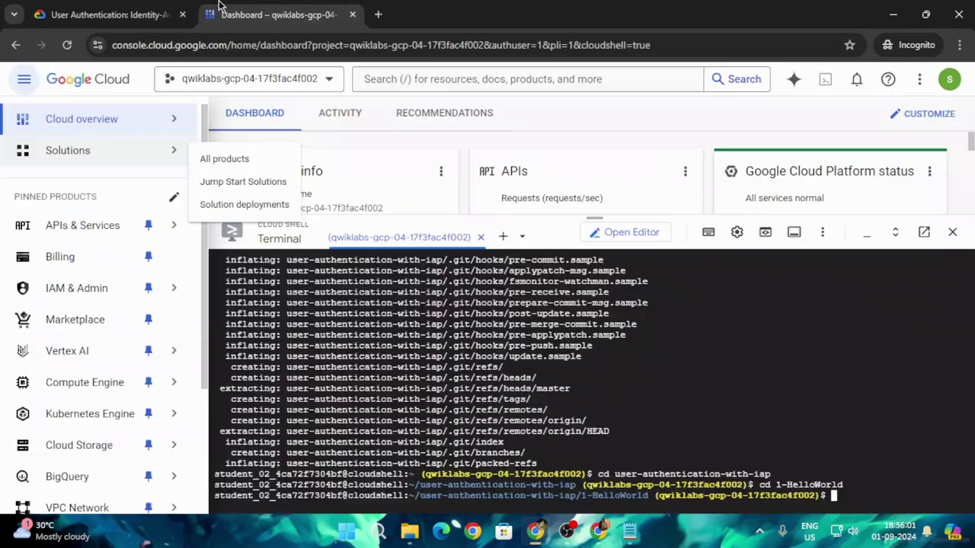
key(ctrl+v)
key(Return)
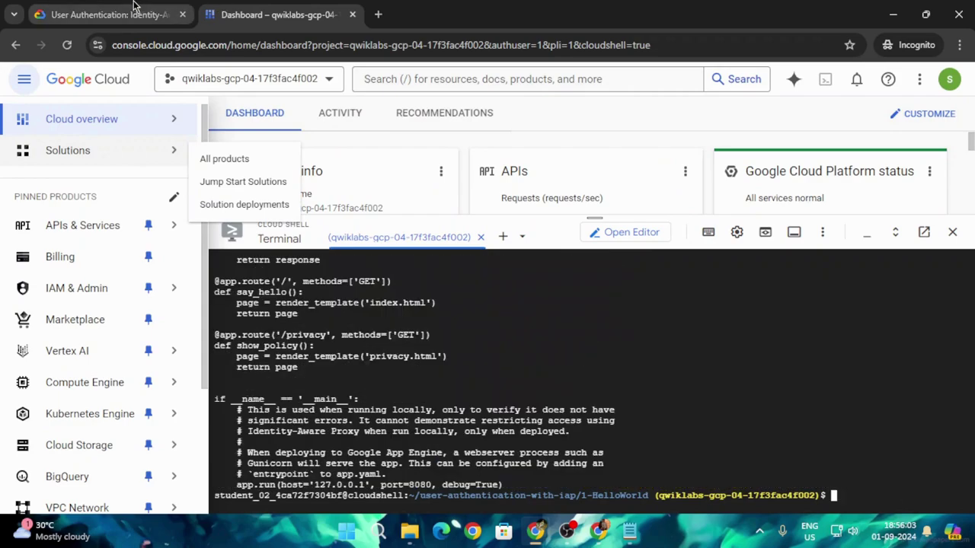
Update the Python runtime to python39 by running the lab's command sed -i 's/python37/python39/g' app.yaml
click(107, 14)
scroll(227, 133, down, 3)
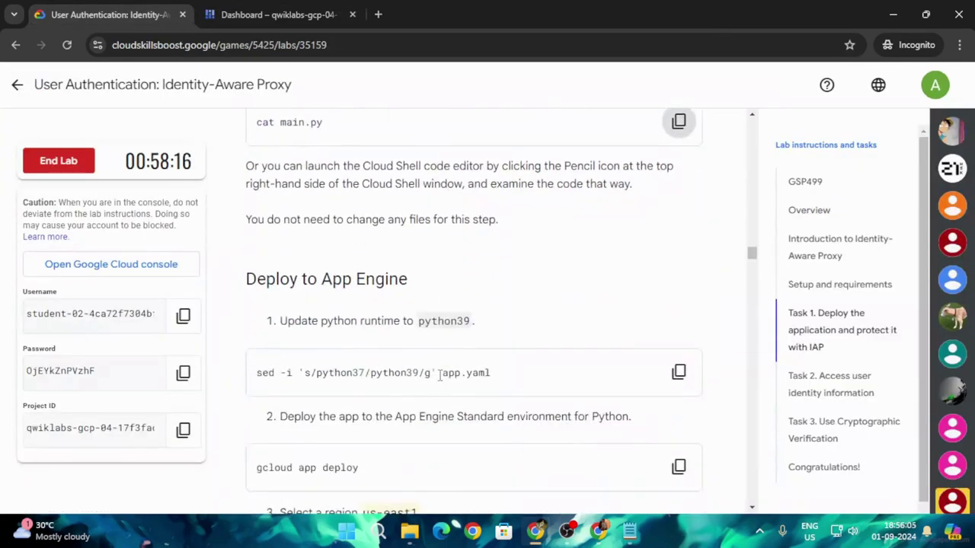
click(677, 373)
key(ctrl+Tab)
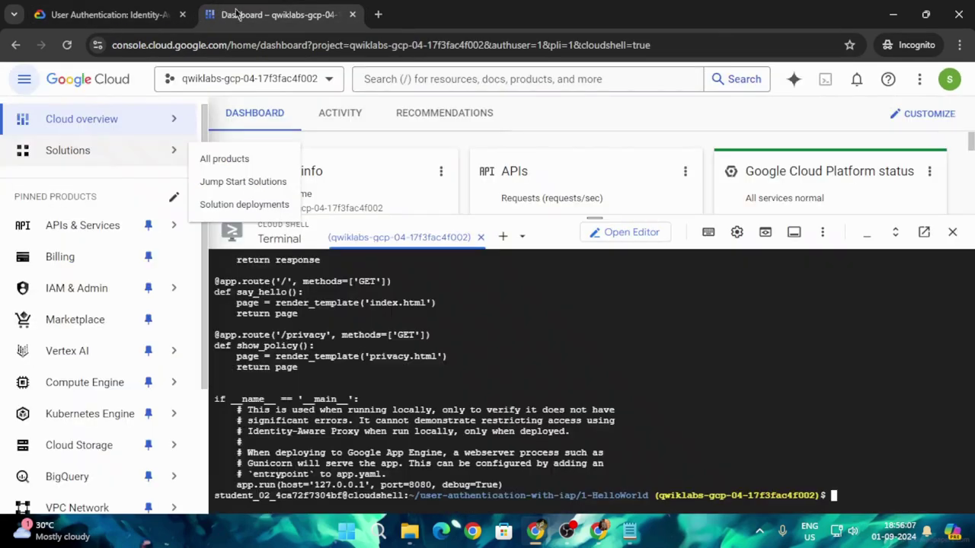
key(ctrl+v)
key(Return)
Start deploying the app to App Engine by running the lab's gcloud app deploy command in Cloud Shell
key(ctrl+Tab)
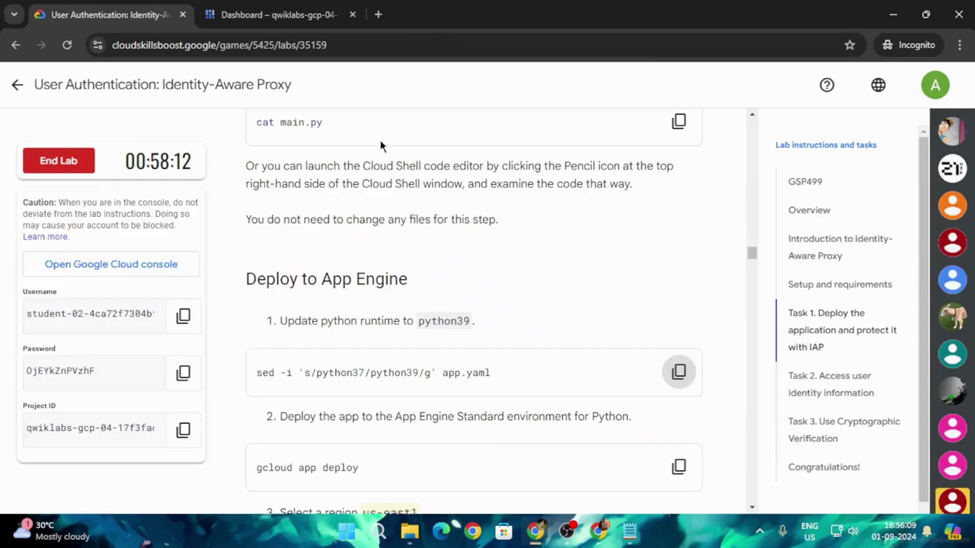
scroll(676, 412, down, 3)
click(677, 324)
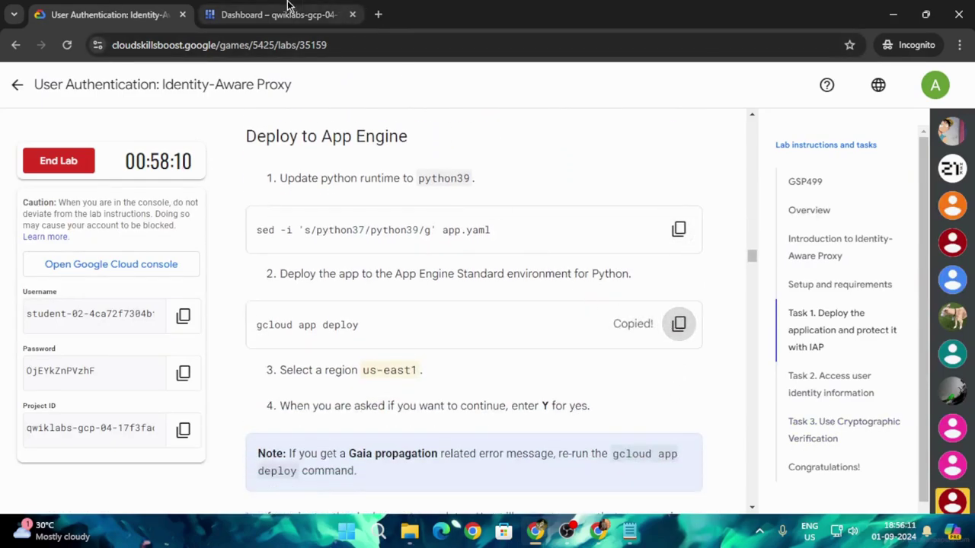
click(278, 14)
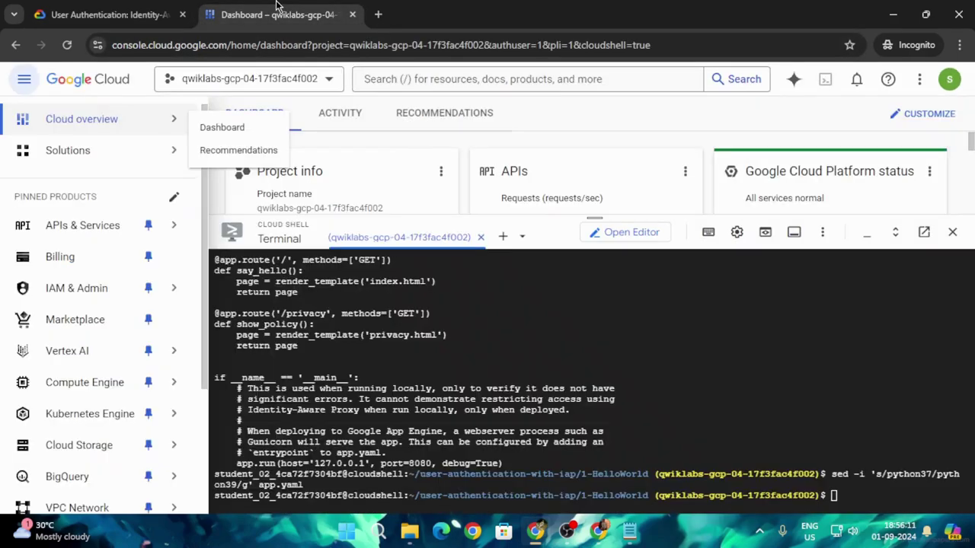
click(810, 428)
key(ctrl+v)
key(Return)
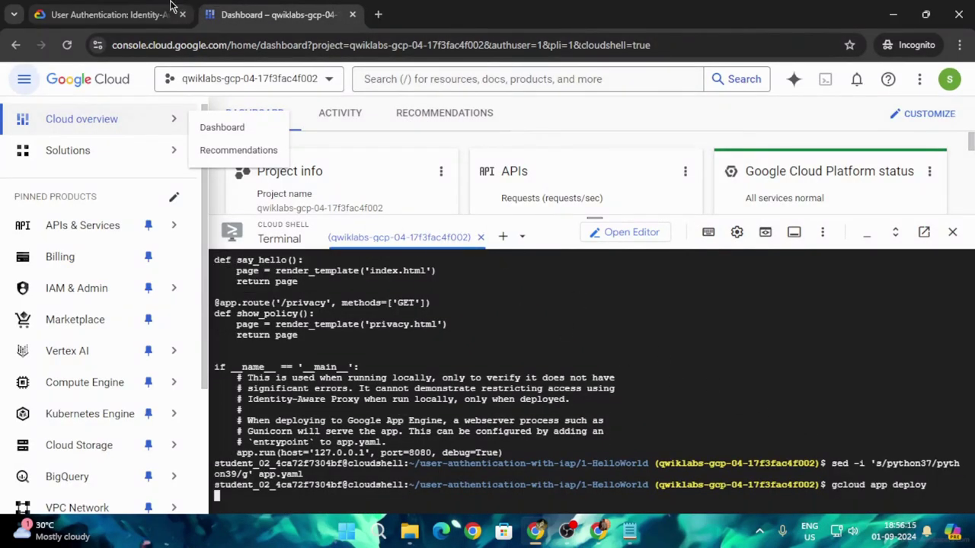
Check the required region in the lab instructions and choose option 11, us-east1, for the App Engine application
click(135, 9)
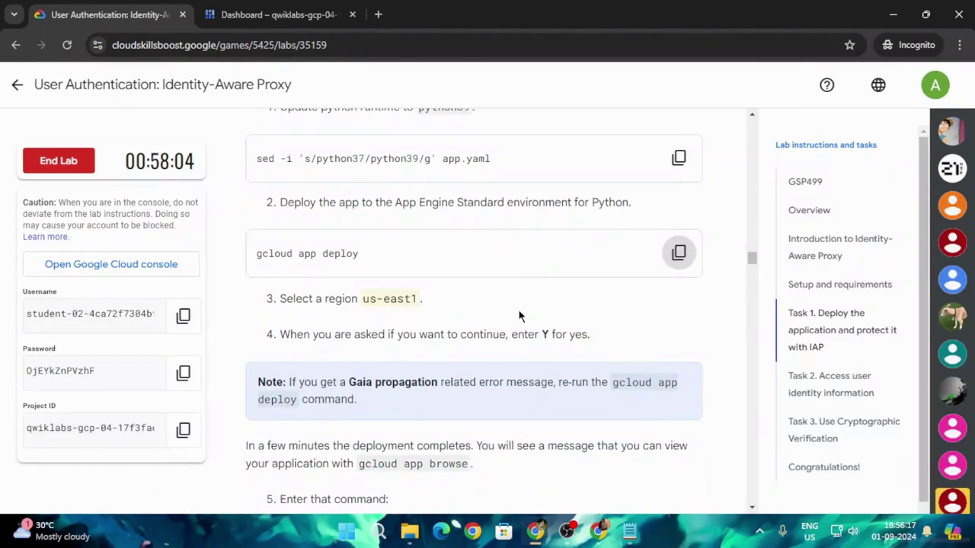
click(303, 9)
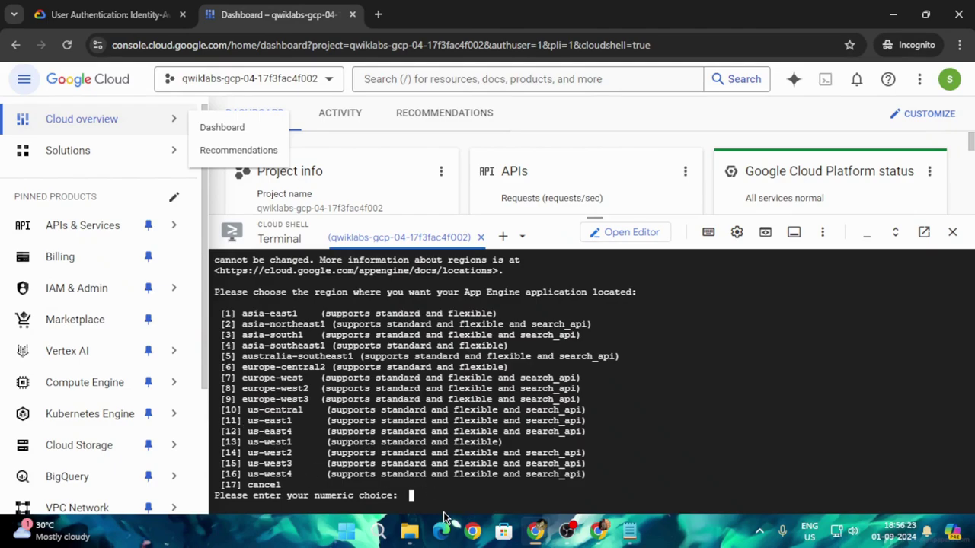
text(11)
key(Return)
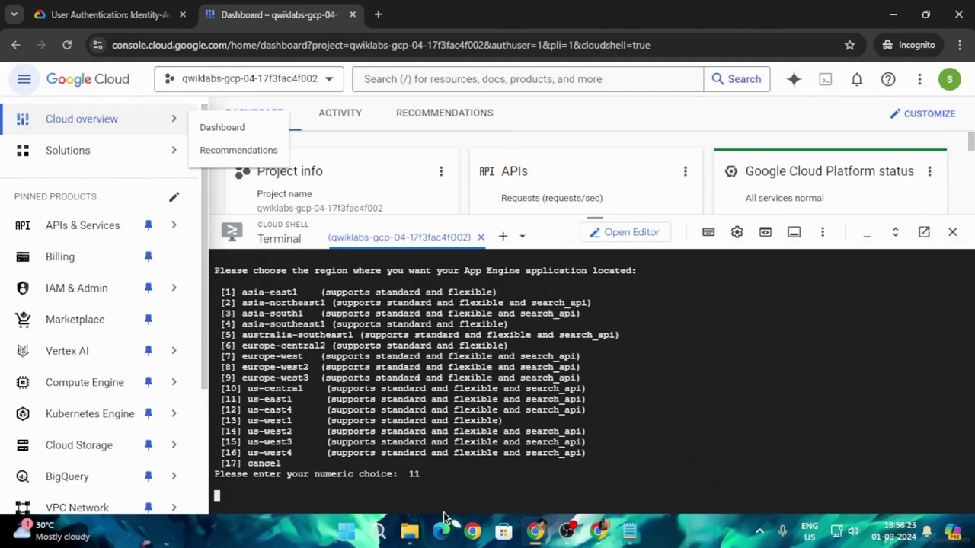
Review the lab's deployment instructions and answer Y in Cloud Shell to continue the App Engine deployment
click(72, 11)
scroll(535, 357, down, 3)
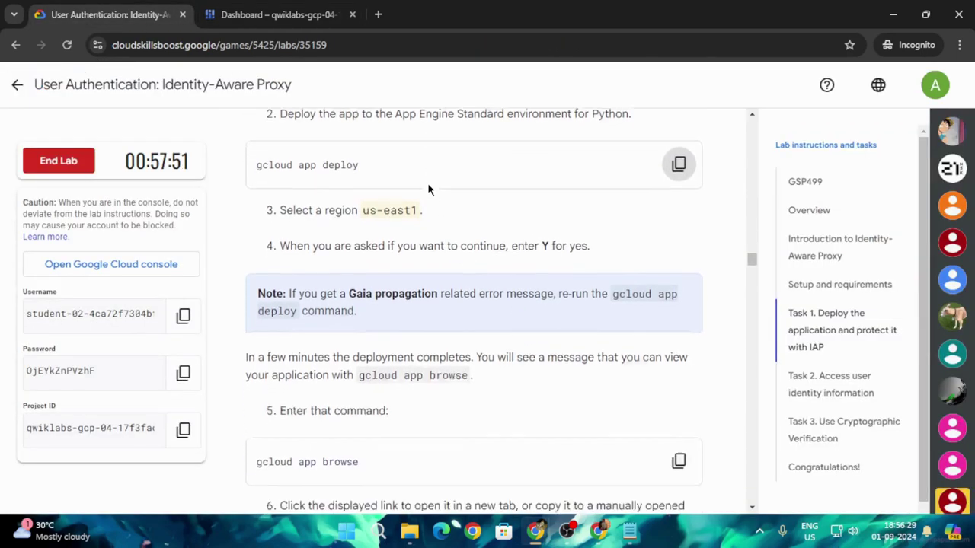
click(283, 8)
click(145, 9)
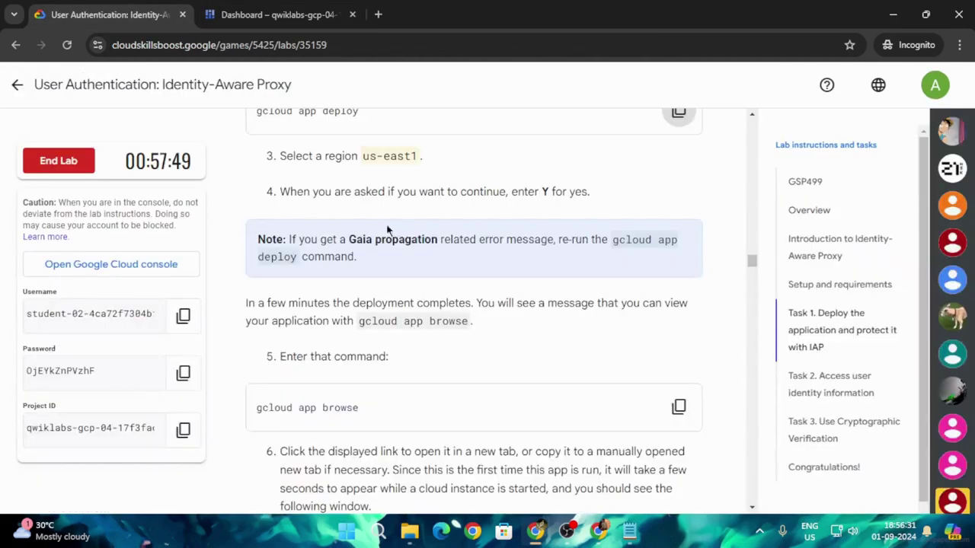
click(678, 407)
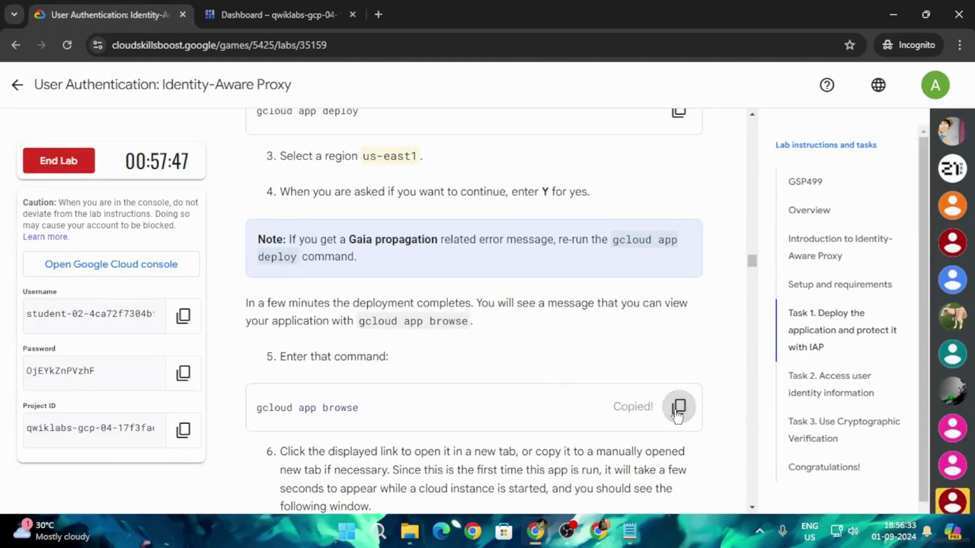
click(268, 6)
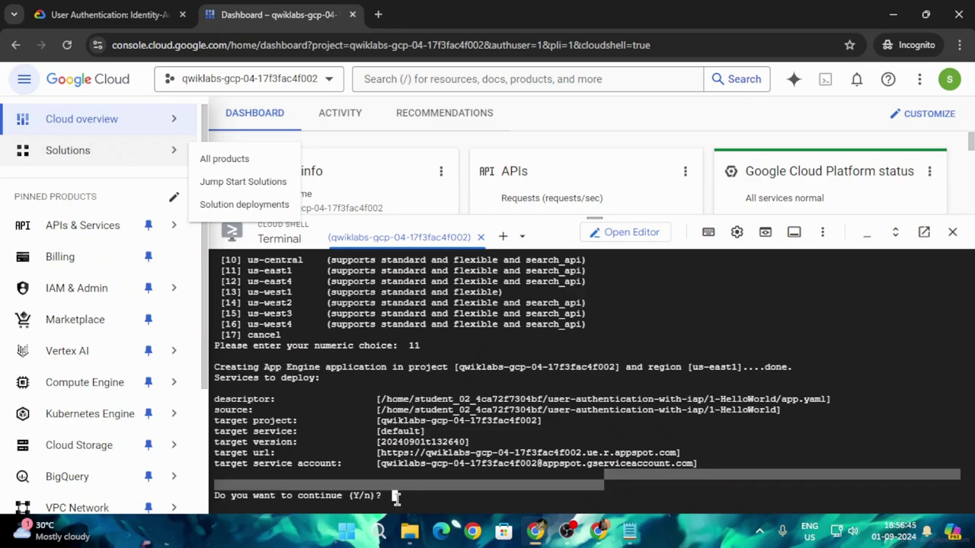
text(Y)
key(Return)
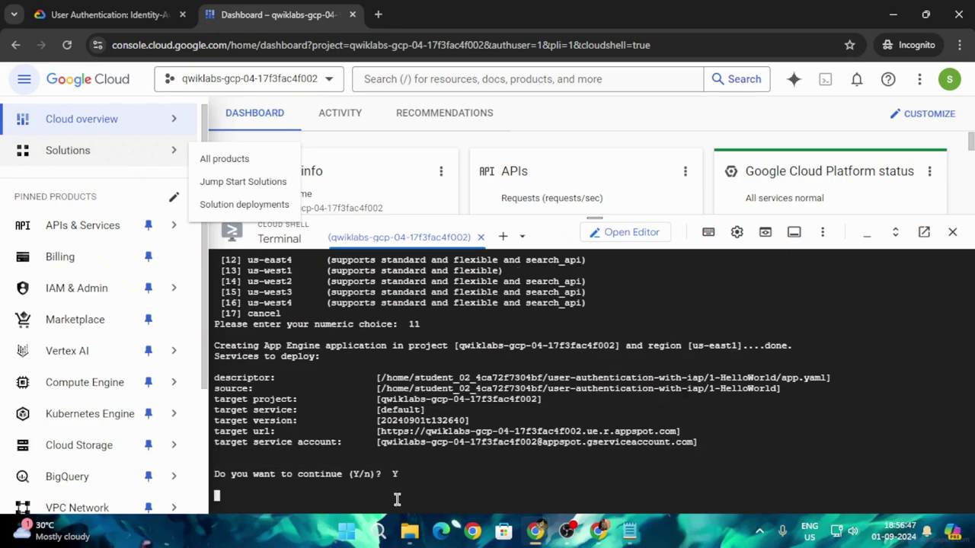
Run the lab's gcloud app browse command in Cloud Shell to get the deployed app's link
click(110, 14)
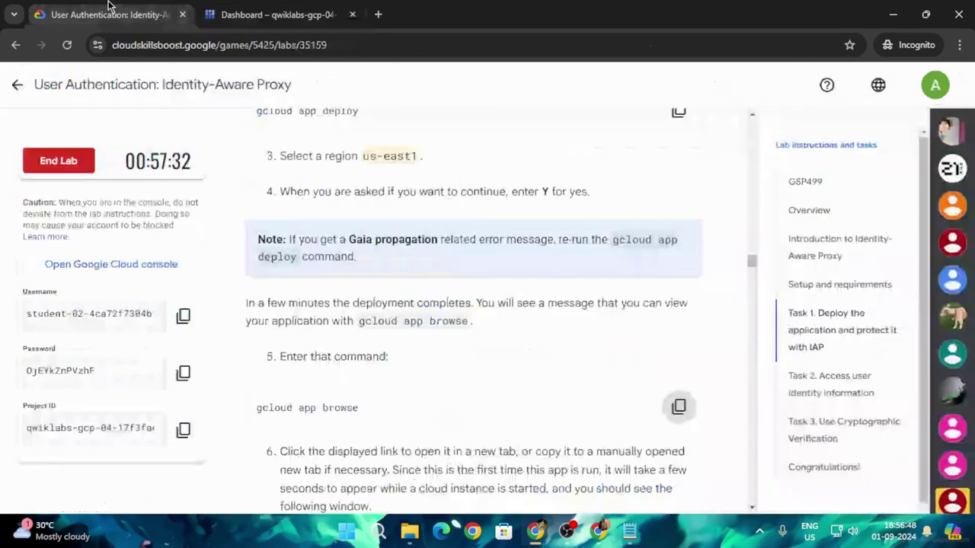
click(678, 407)
click(289, 8)
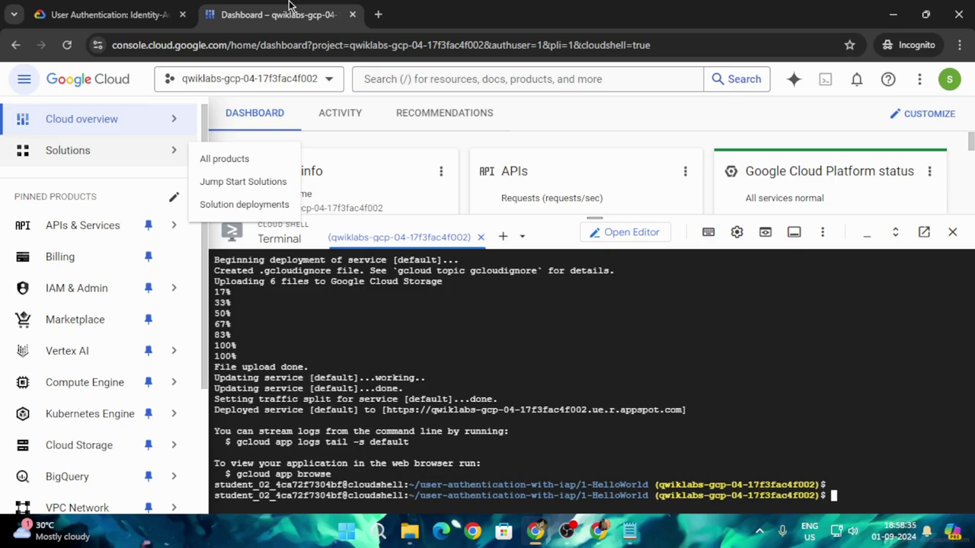
key(ctrl+v)
key(Return)
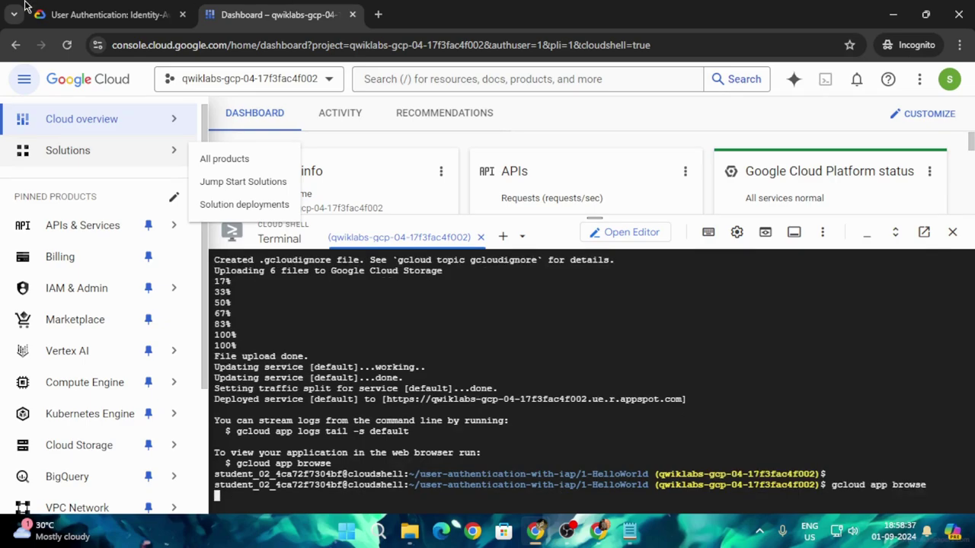
Check the lab progress for the Deploy an App Engine application objective
click(76, 10)
scroll(368, 360, down, 3)
scroll(491, 346, down, 5)
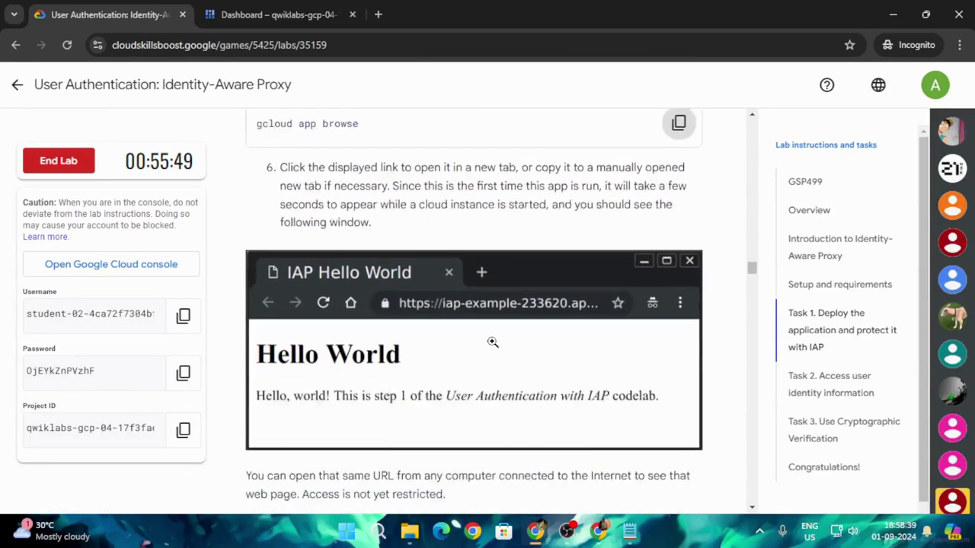
click(428, 379)
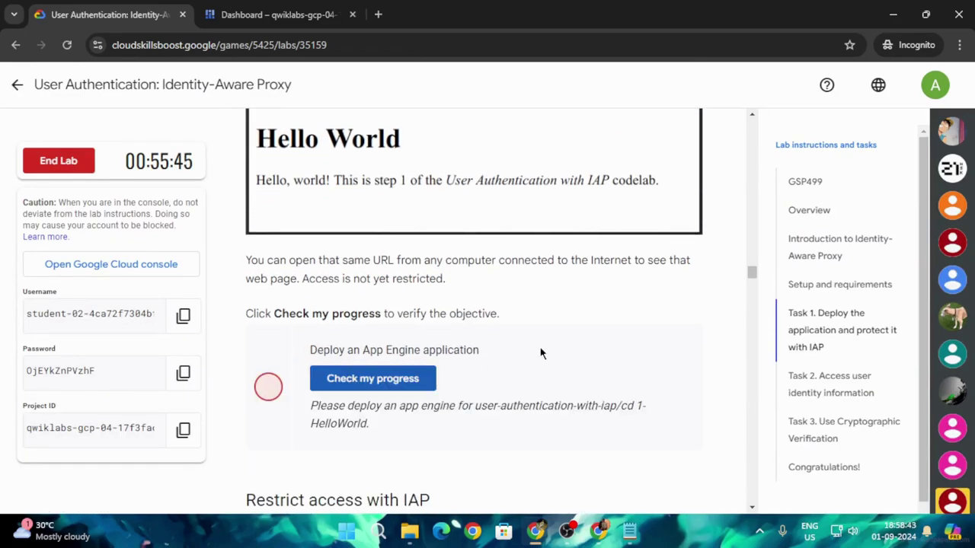
Open the deployed app from its appspot.com link in Cloud Shell and recheck the lab's App Engine deployment objective
click(249, 10)
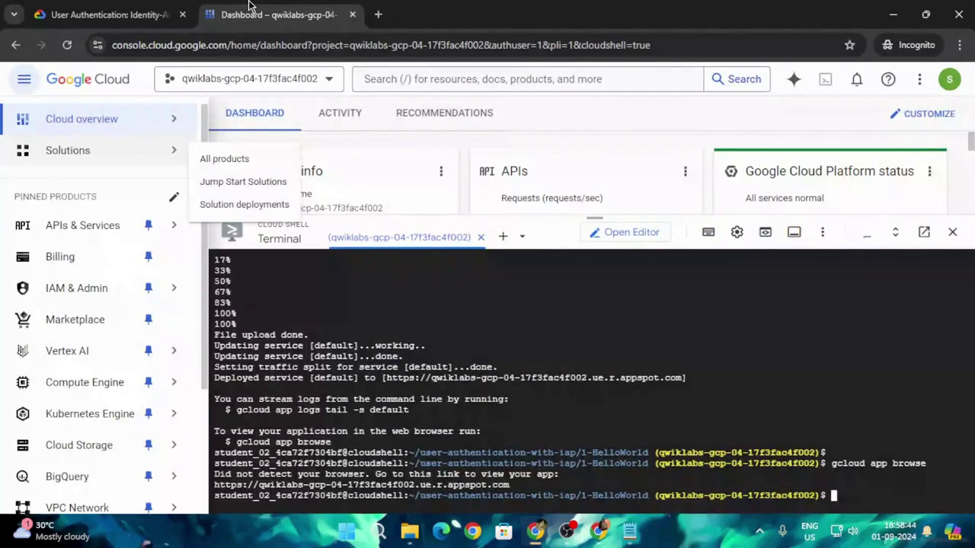
click(358, 485)
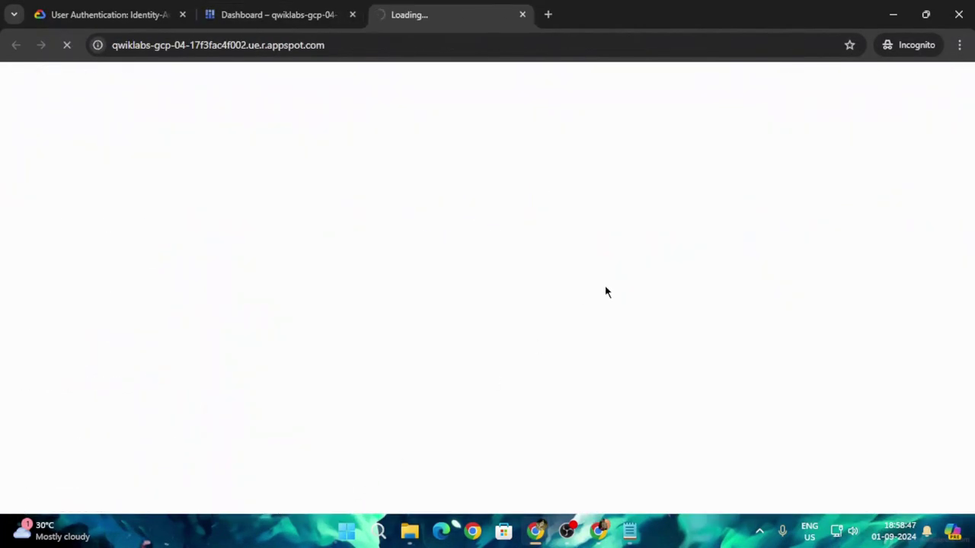
click(77, 10)
click(385, 375)
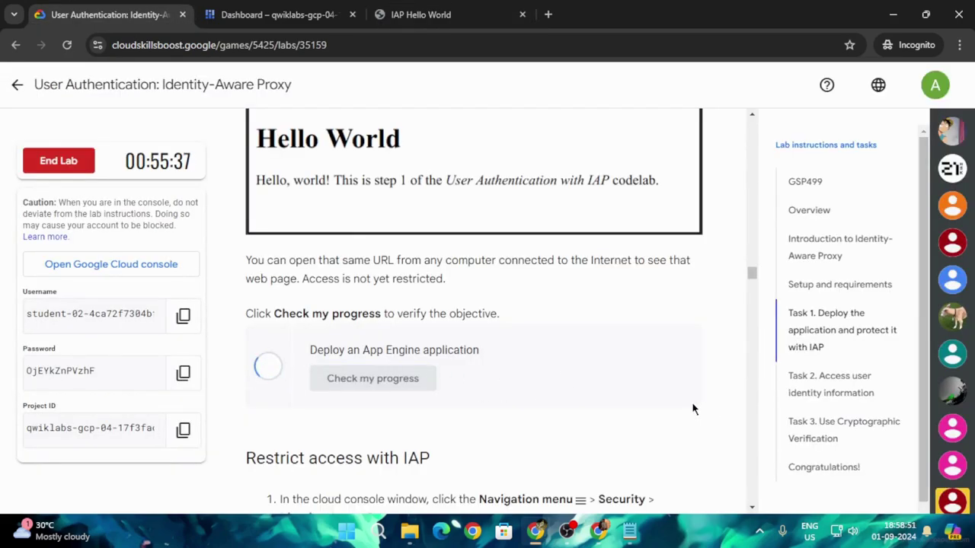
scroll(663, 396, down, 2)
click(407, 235)
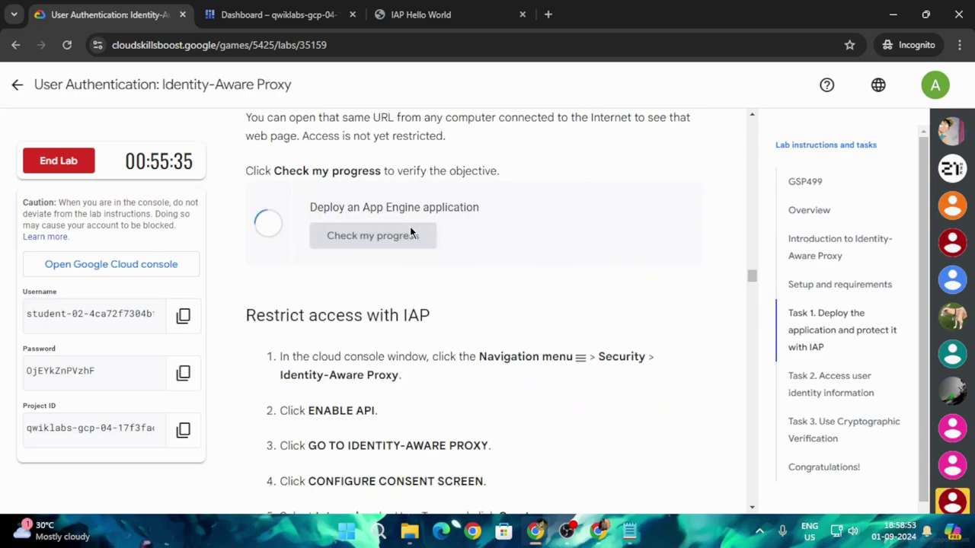
View the deployed Hello World page and check the App Engine deployment objective in the lab again
click(461, 9)
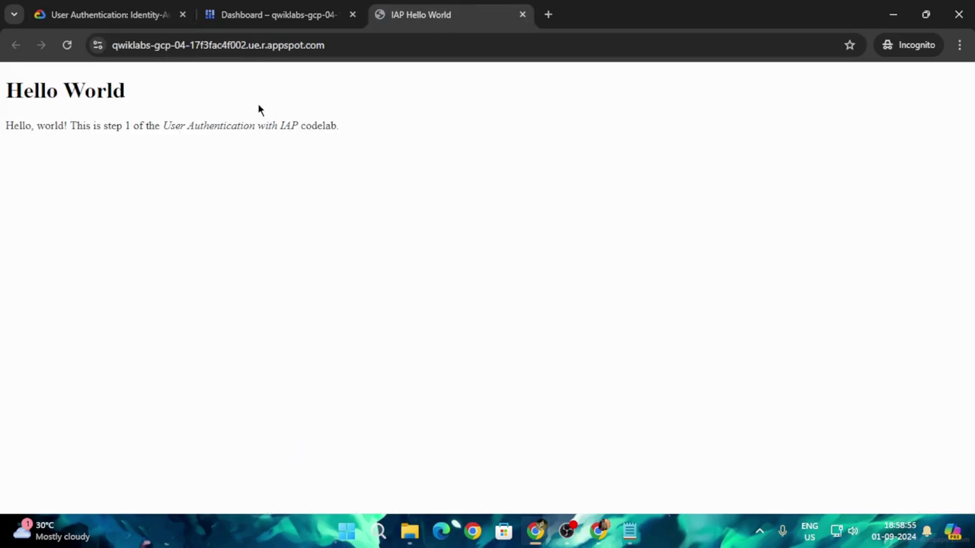
key(ctrl+1)
click(379, 238)
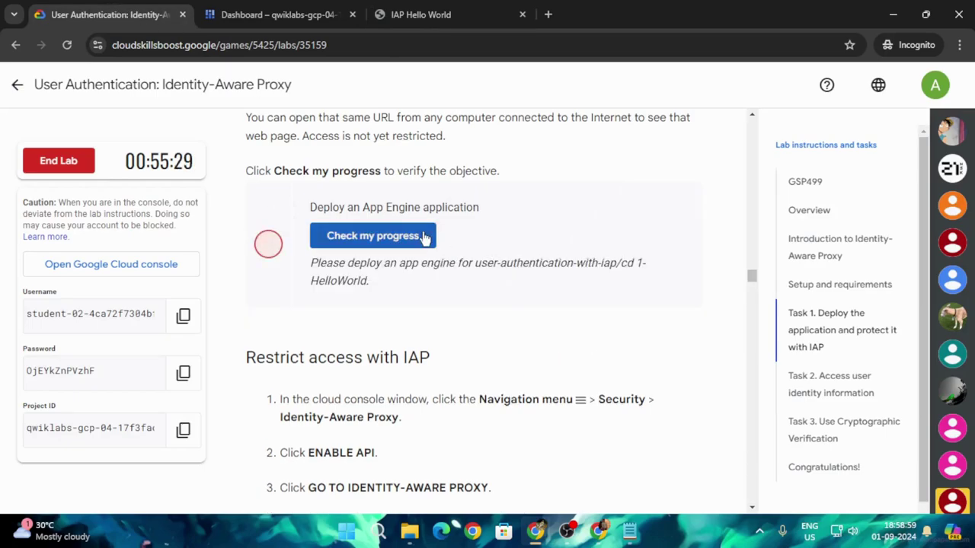
click(411, 233)
scroll(427, 236, up, 2)
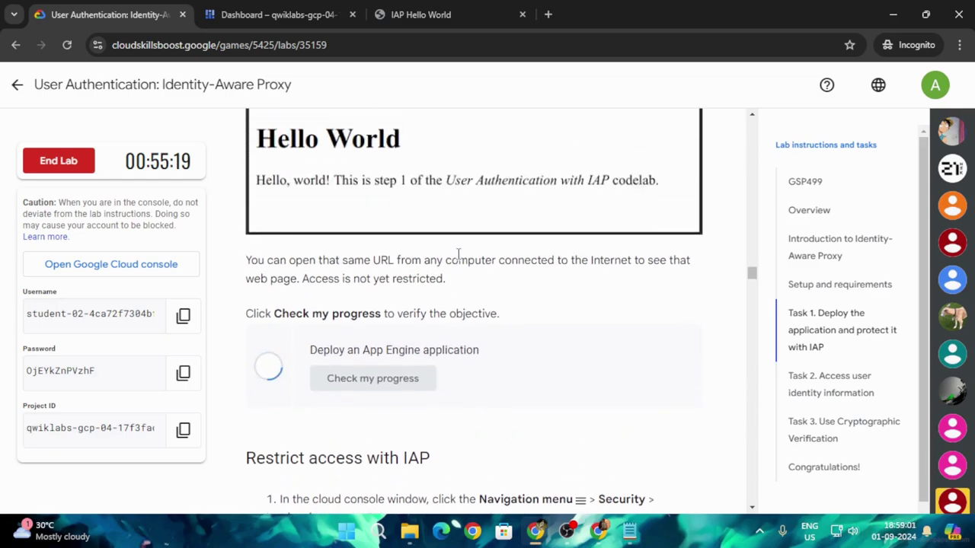
click(405, 388)
Look at the IAP Hello World page once more and retry the lab's progress check for the App Engine deployment
click(417, 6)
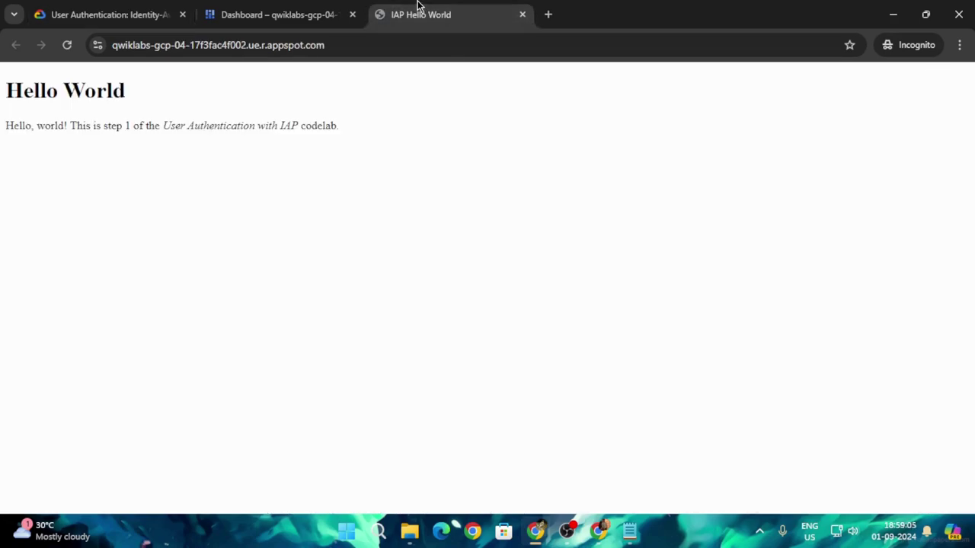
click(96, 7)
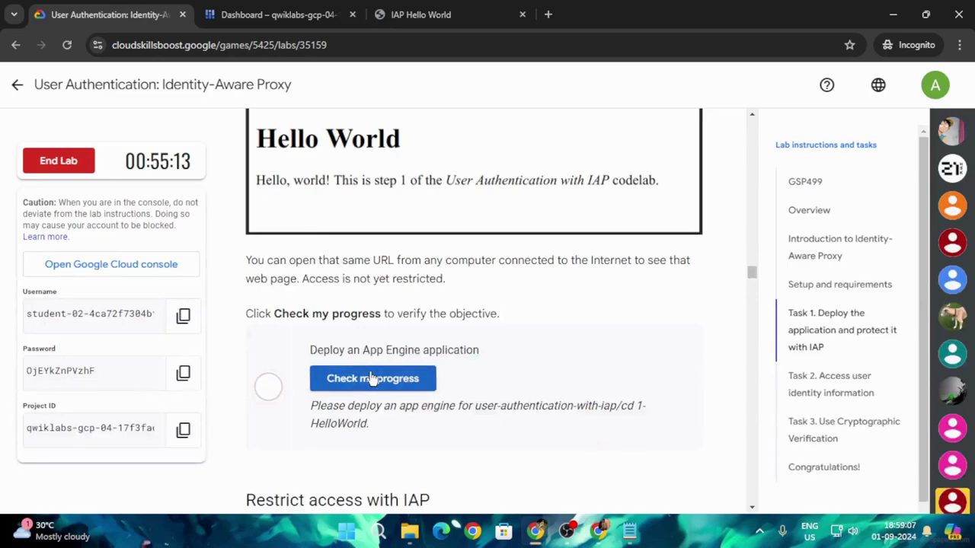
click(432, 373)
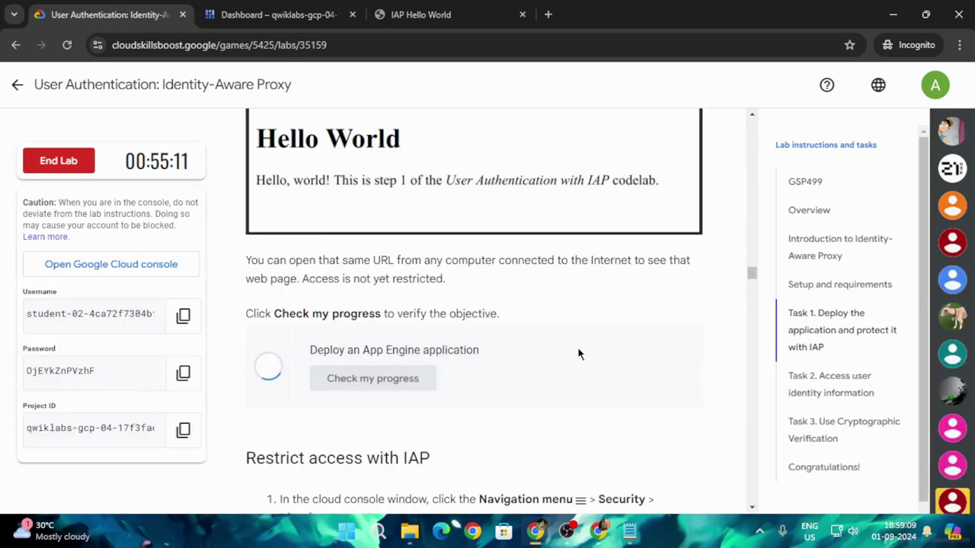
click(392, 383)
click(415, 377)
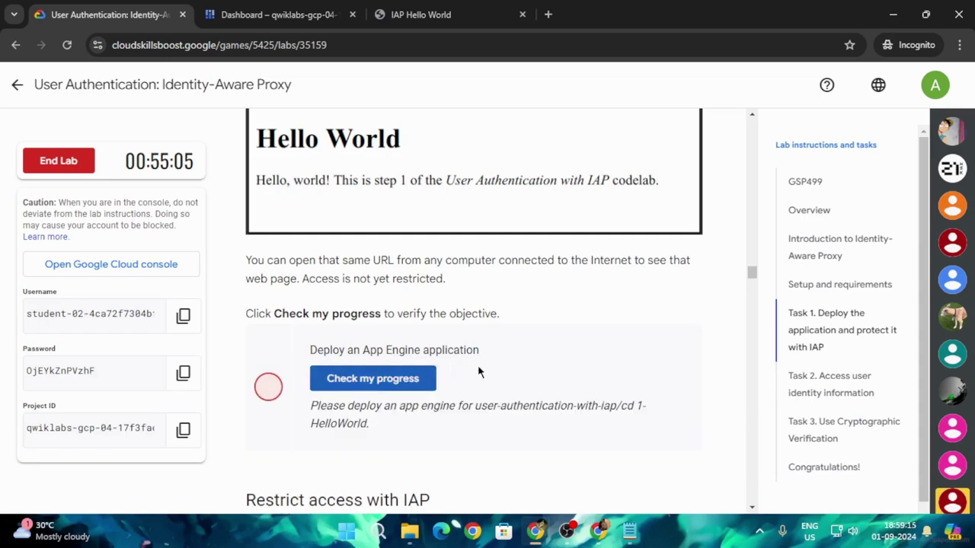
click(397, 378)
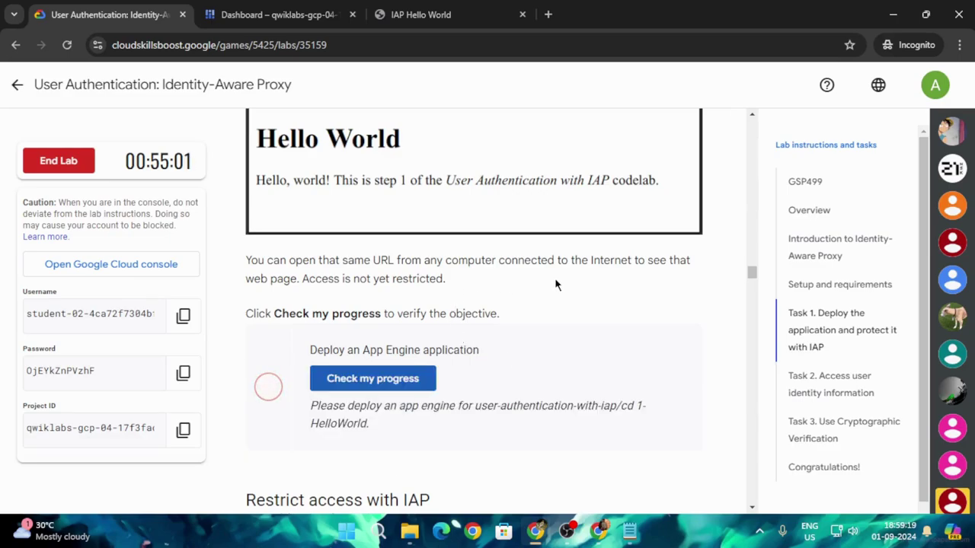
Review lab instructions 5 and 6 on browsing the app, and repeat the progress check for the deployment objective
scroll(556, 282, up, 5)
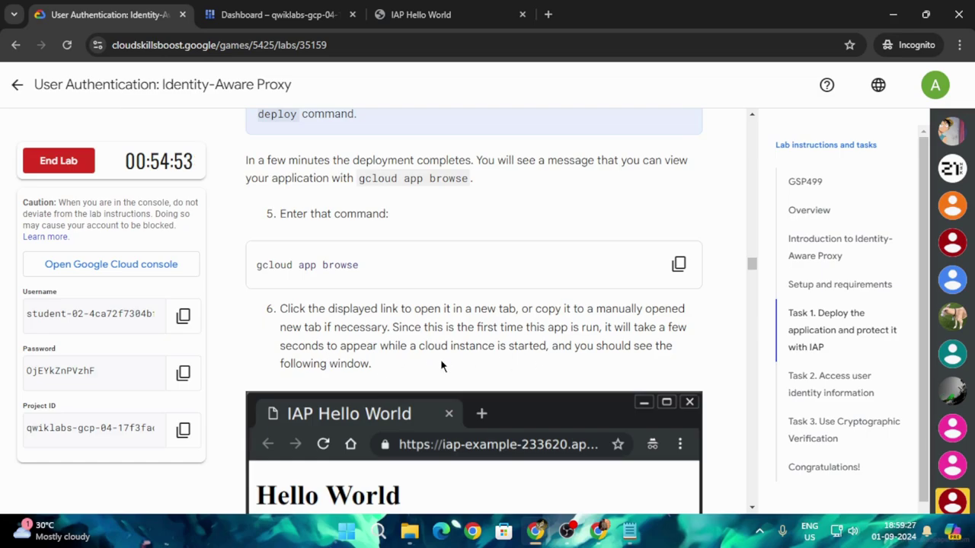
scroll(440, 366, down, 4)
click(369, 449)
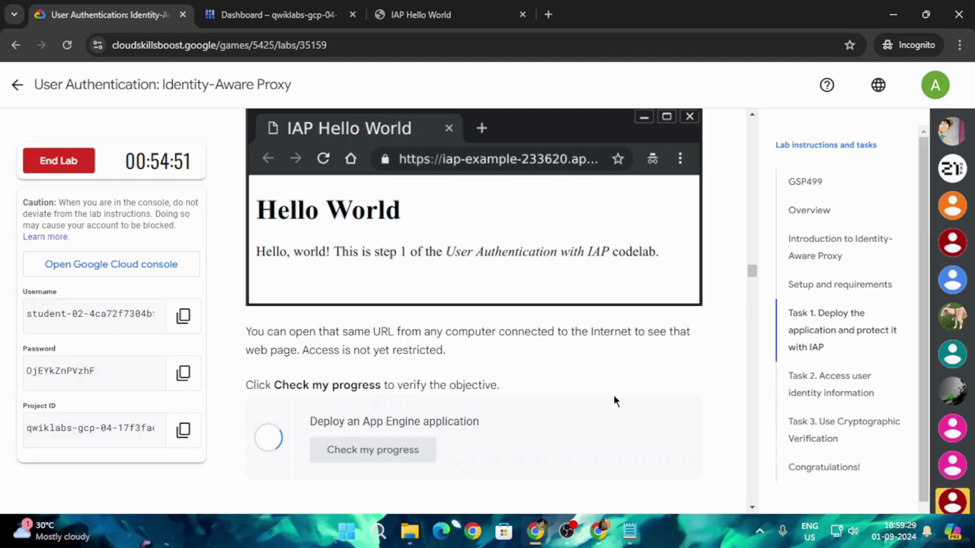
scroll(497, 349, down, 2)
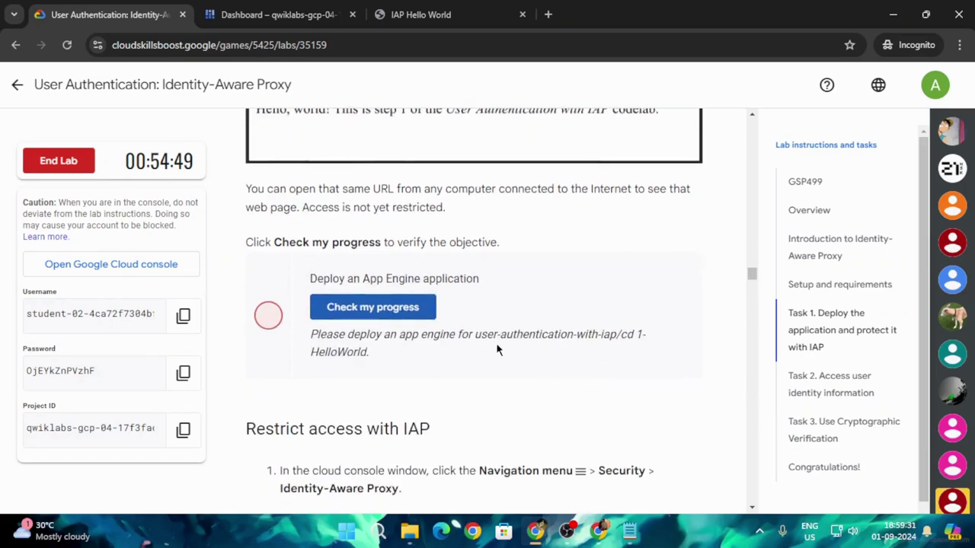
click(394, 317)
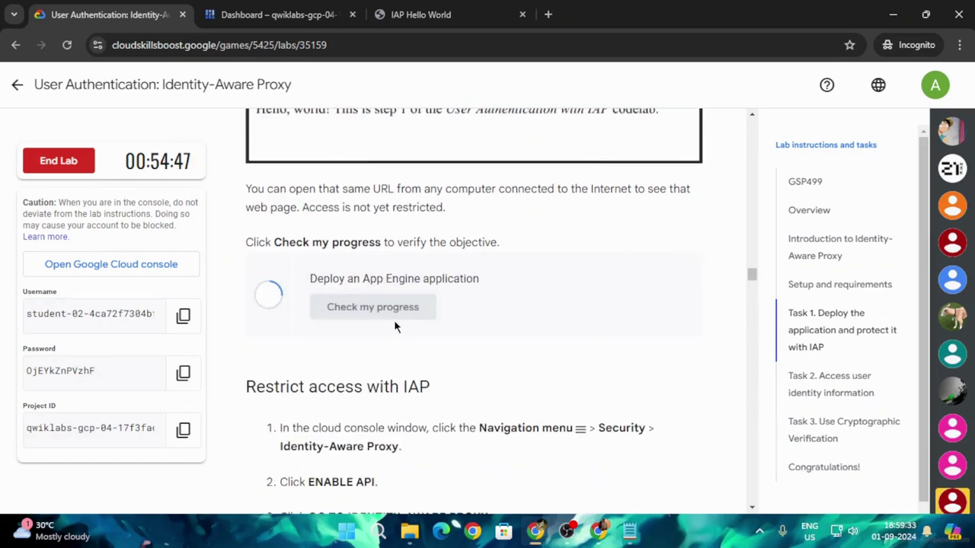
click(384, 305)
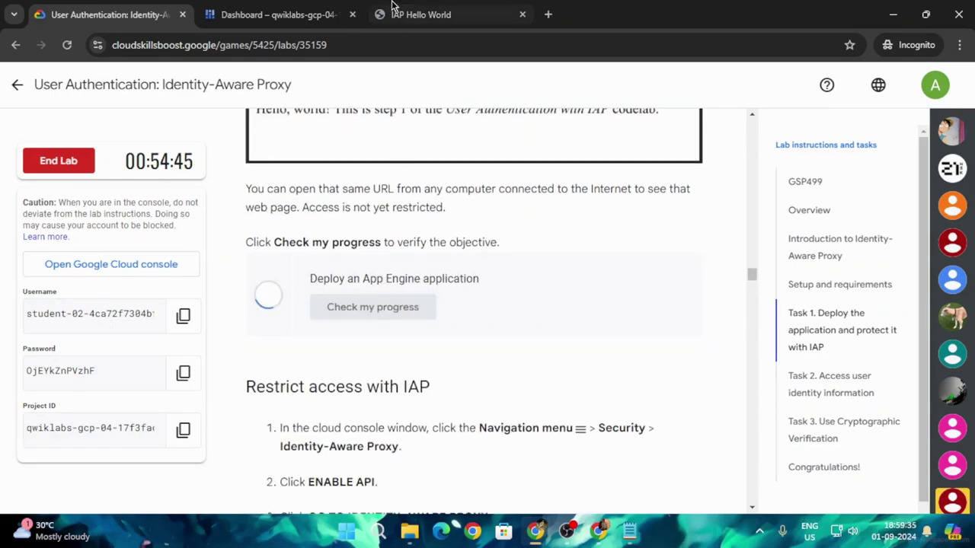
Rerun gcloud app browse in Cloud Shell and open the displayed app link in another tab
click(320, 14)
key(Up)
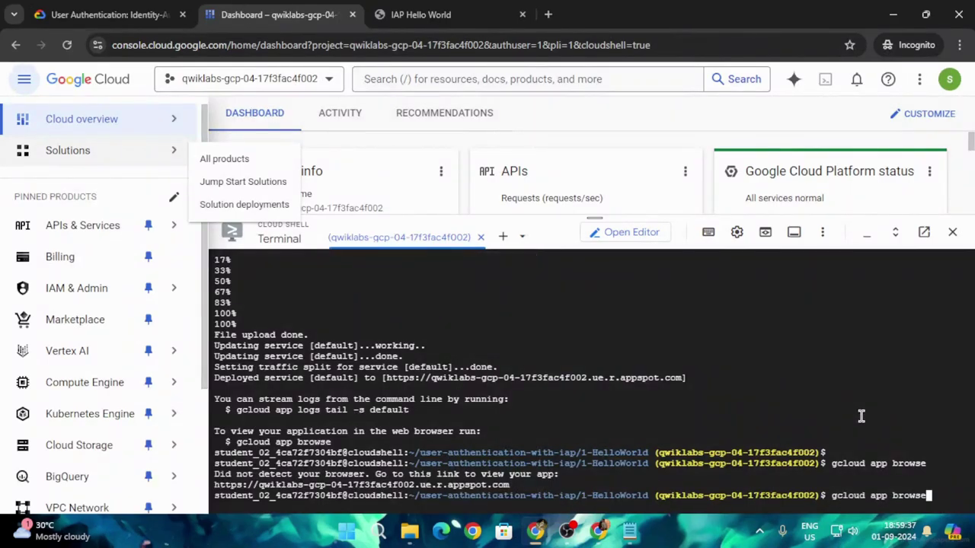
key(Return)
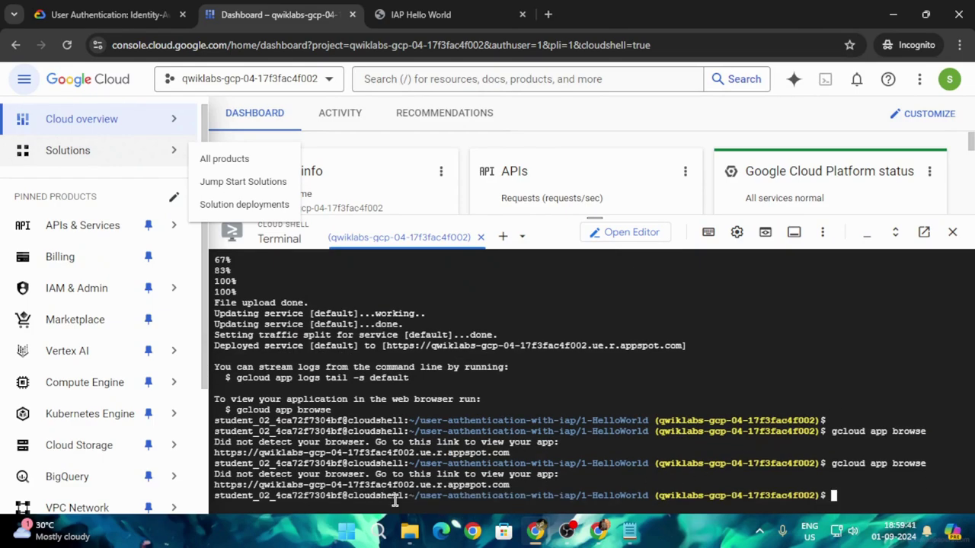
ctrl+click(485, 486)
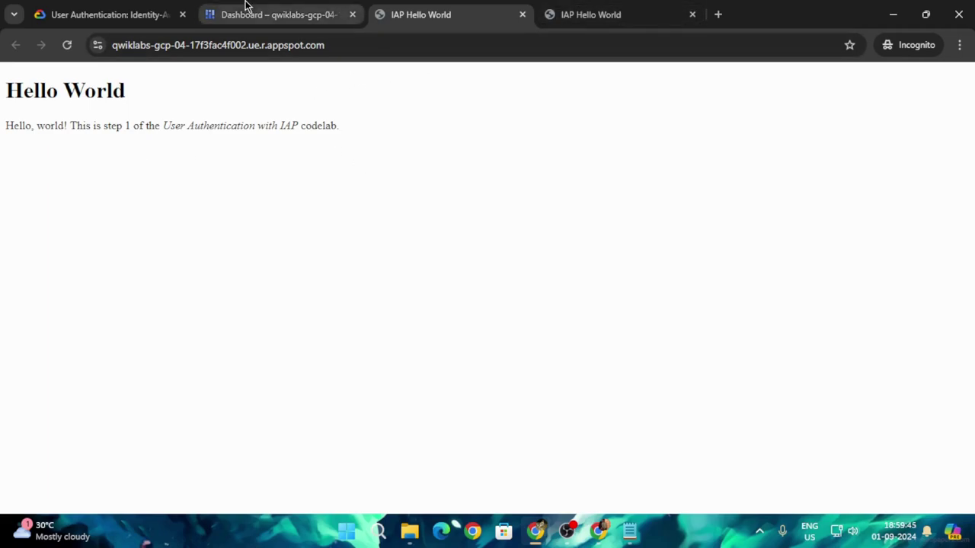
Repeat the progress check for Deploy an App Engine application in the lab and reload the lab page
click(106, 15)
click(355, 307)
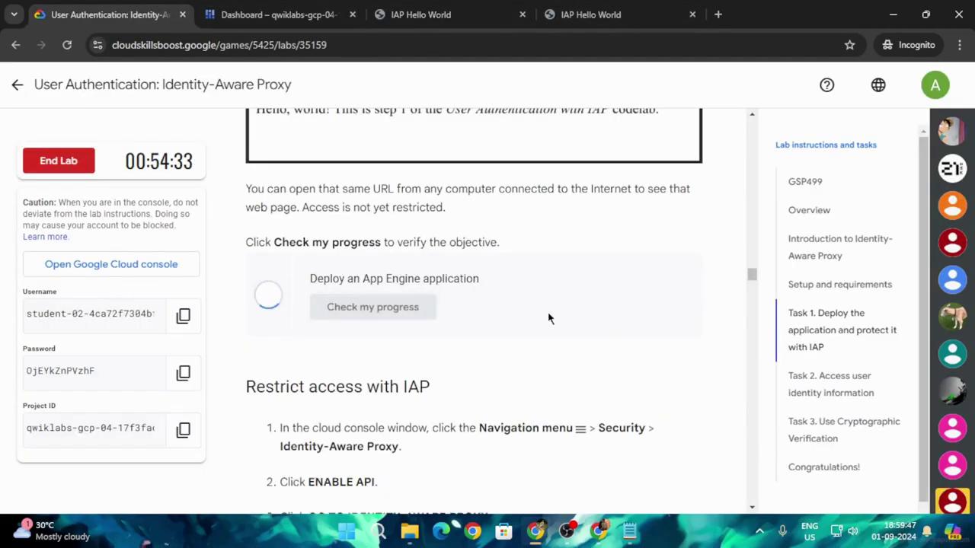
click(420, 306)
click(420, 307)
click(434, 307)
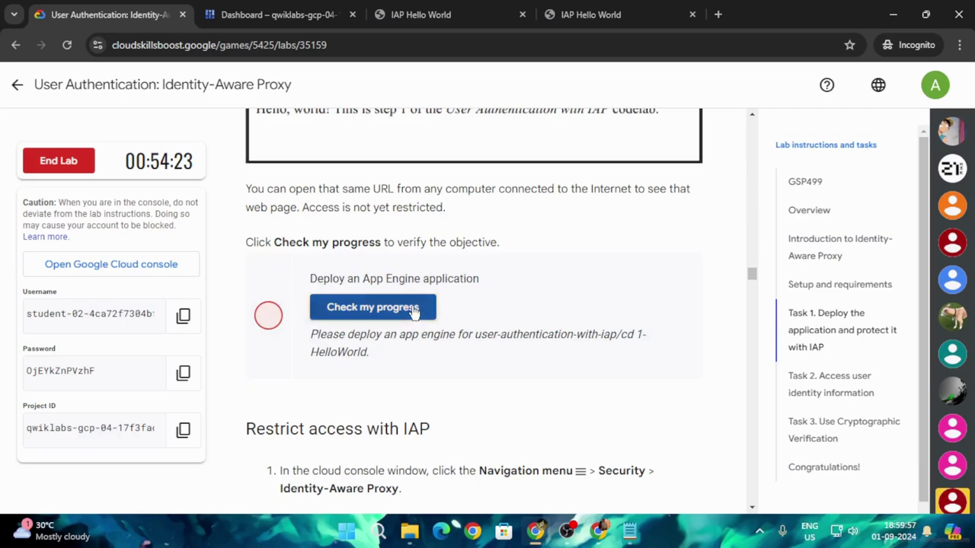
click(412, 306)
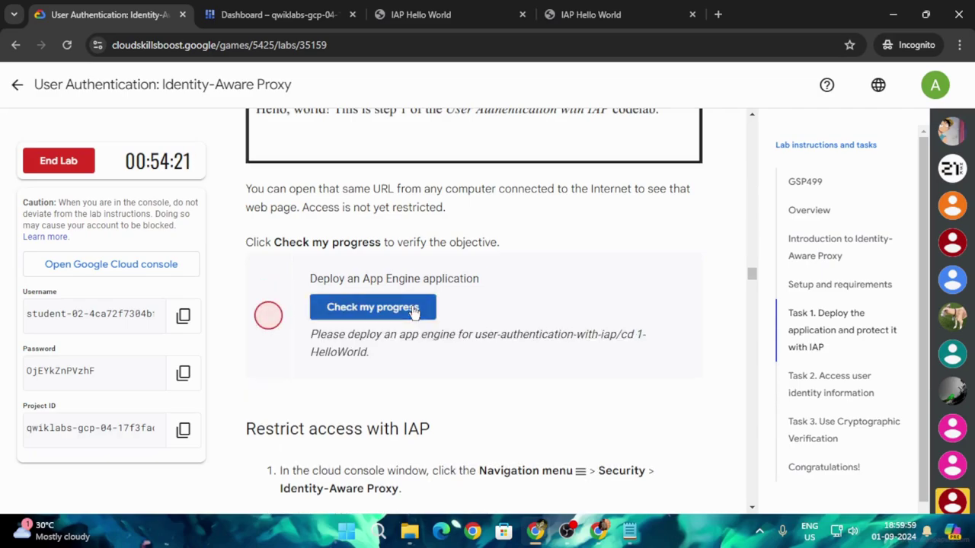
click(412, 306)
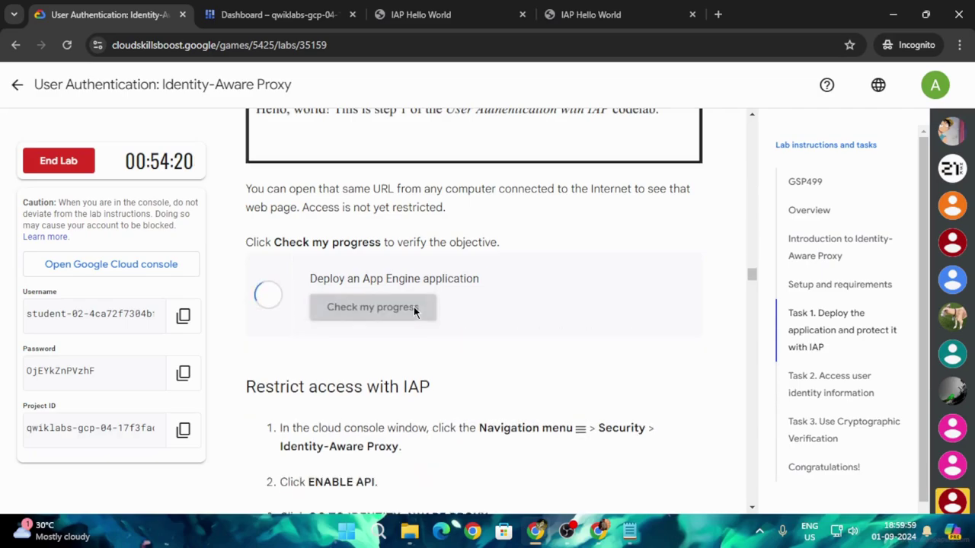
click(67, 52)
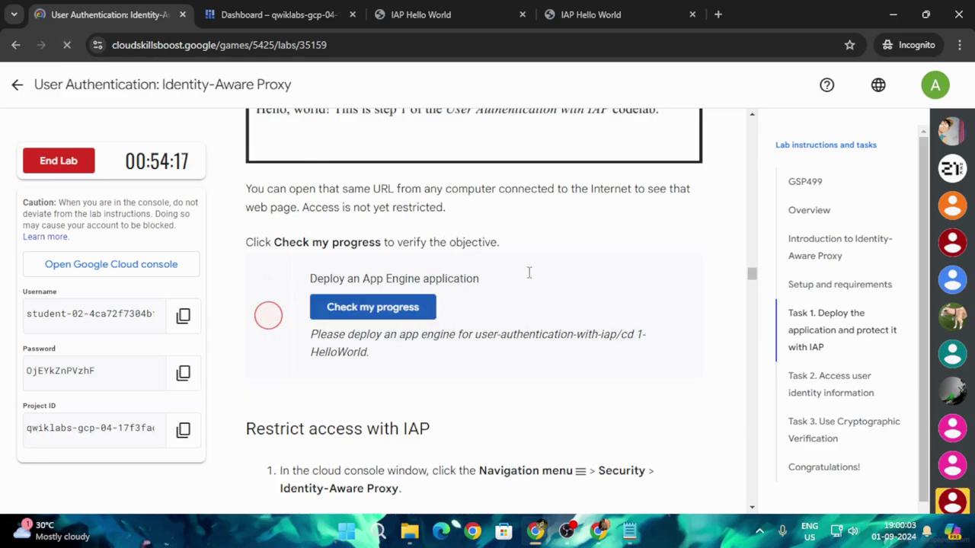
Return to the Deploy an App Engine application objective in the reloaded lab page and check its progress
scroll(531, 273, down, 8)
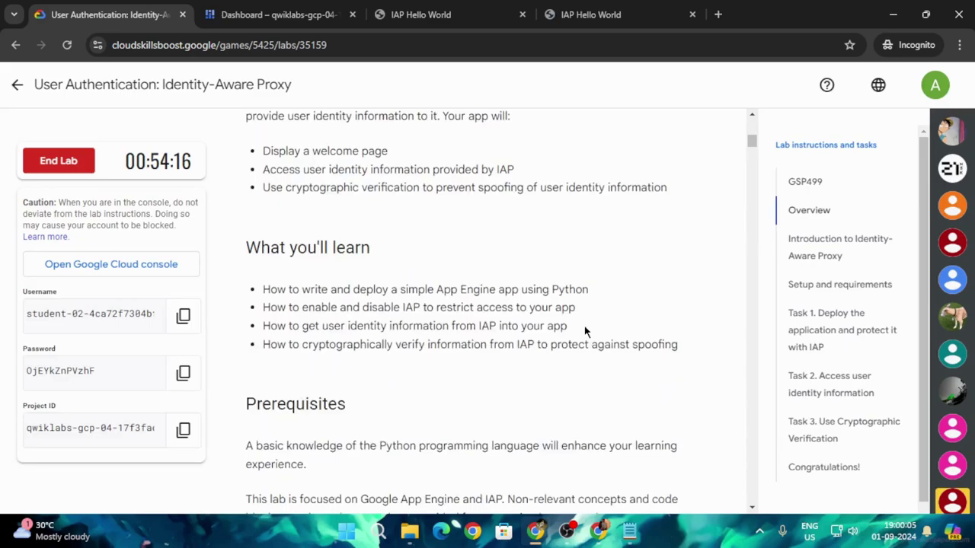
scroll(585, 335, down, 15)
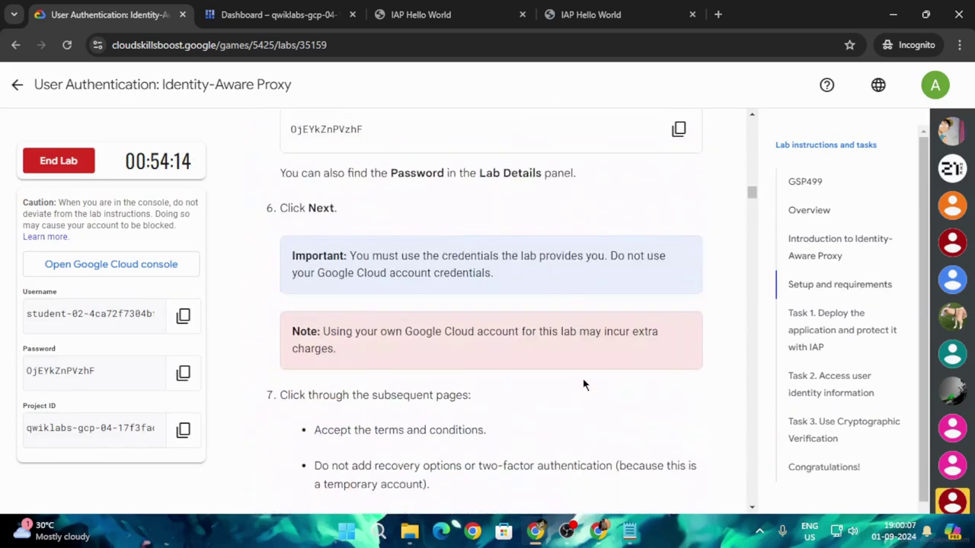
scroll(588, 365, down, 15)
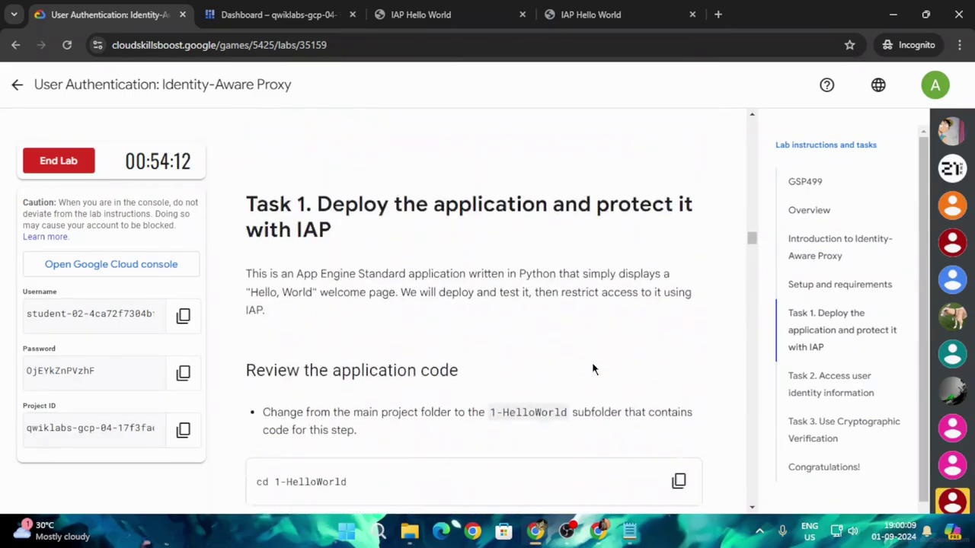
scroll(593, 370, down, 15)
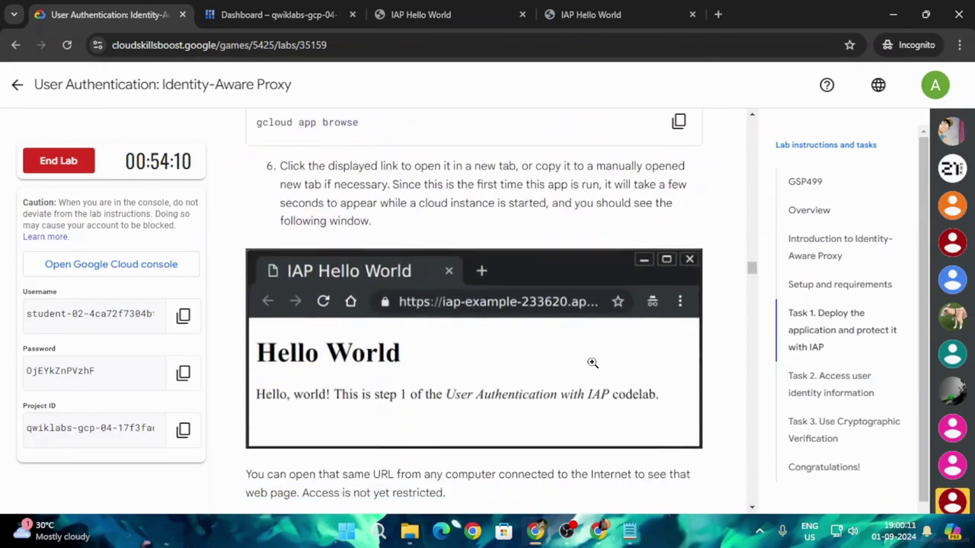
click(429, 308)
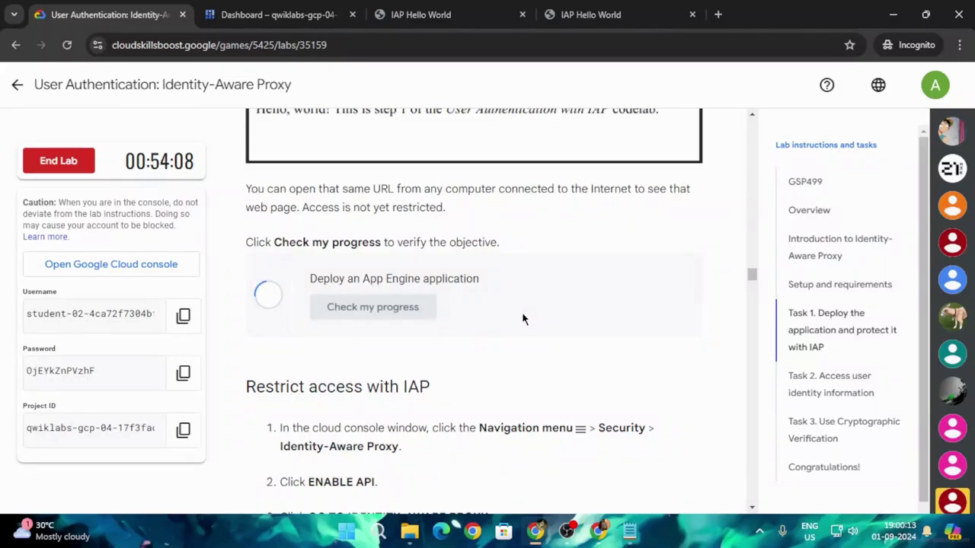
Glance at the Restrict access with IAP section and repeat the App Engine deployment progress check several times
scroll(515, 318, down, 1)
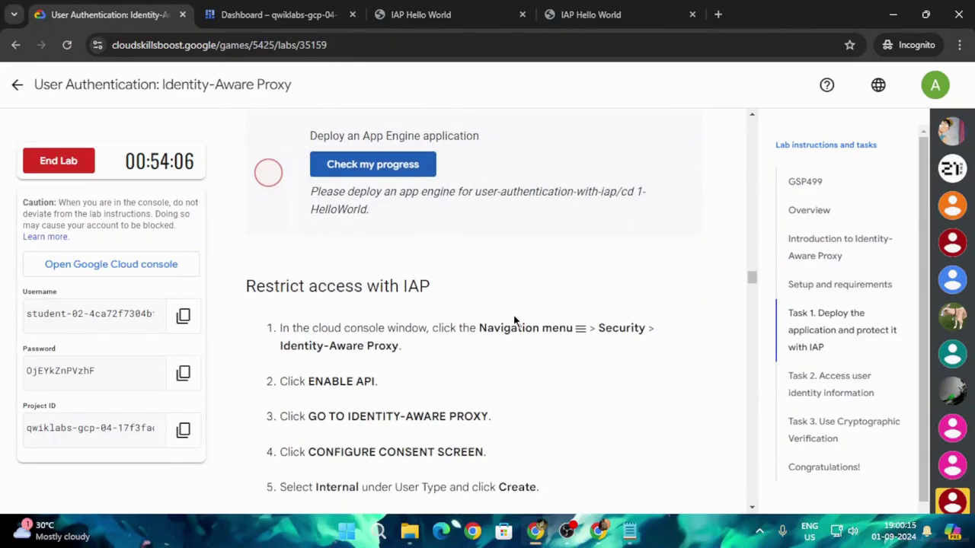
scroll(514, 320, down, 2)
scroll(514, 311, up, 3)
click(373, 238)
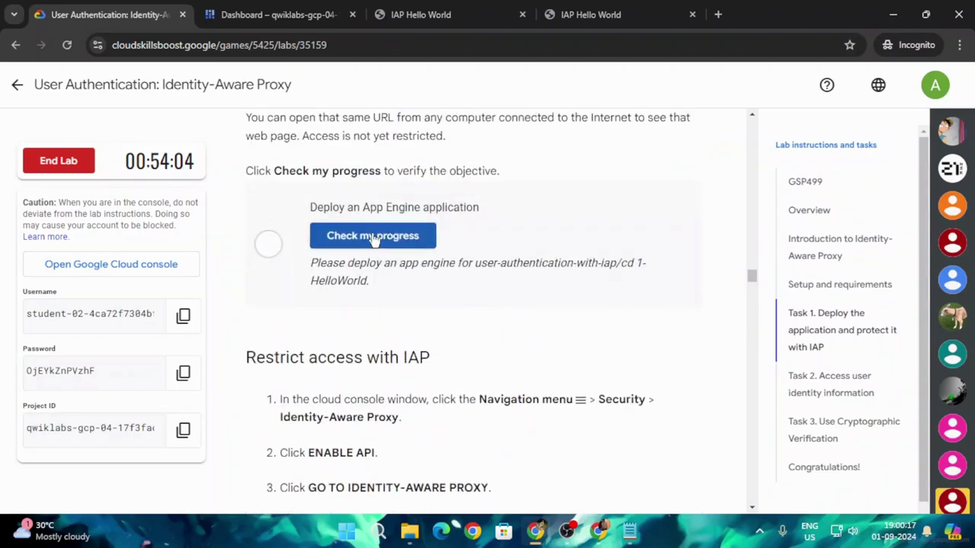
click(387, 236)
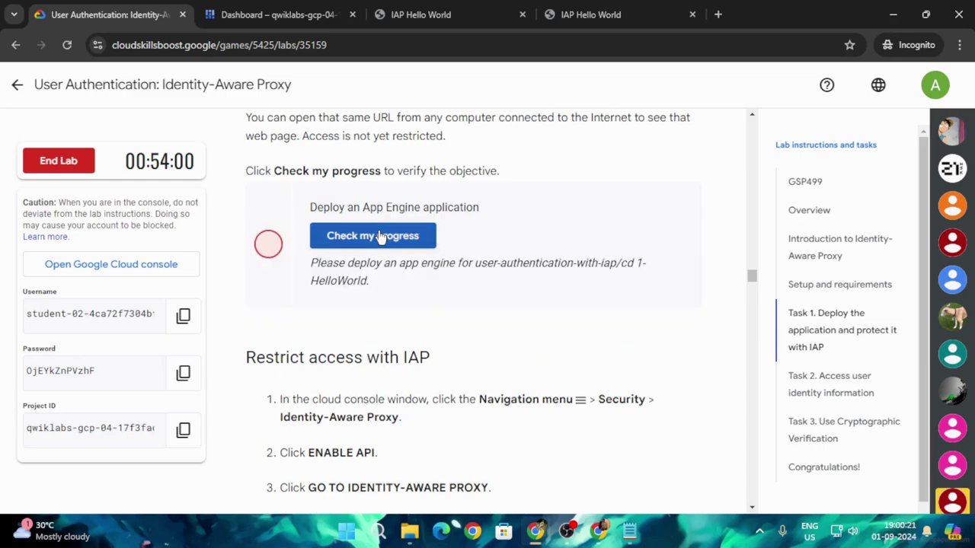
click(374, 236)
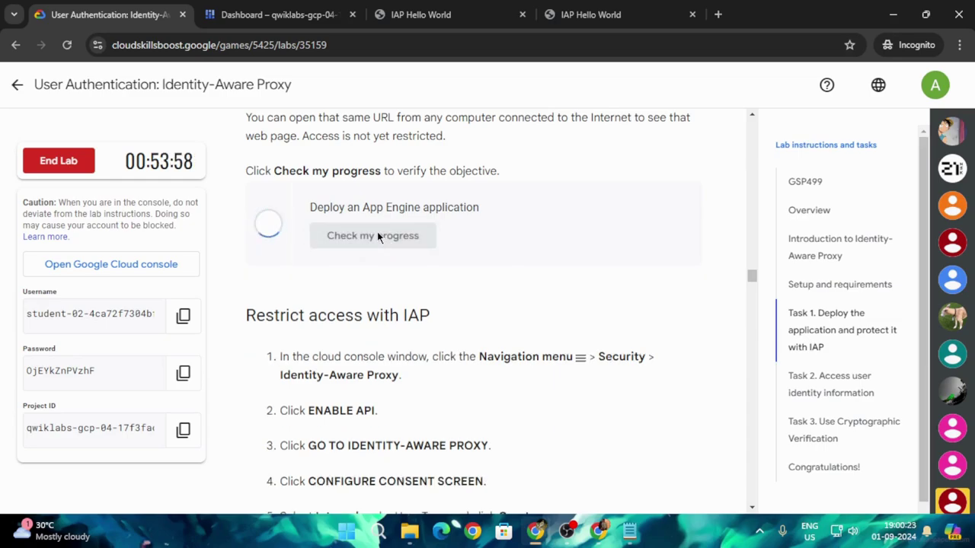
click(377, 236)
click(377, 236)
Look at the gcloud app browse output in Cloud Shell and retry the deployment progress check in the lab
click(339, 17)
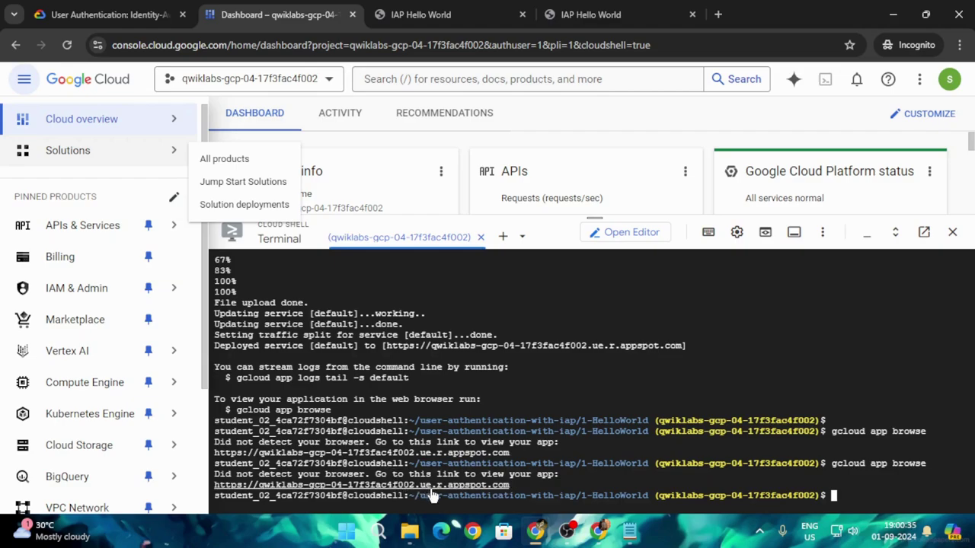
click(107, 15)
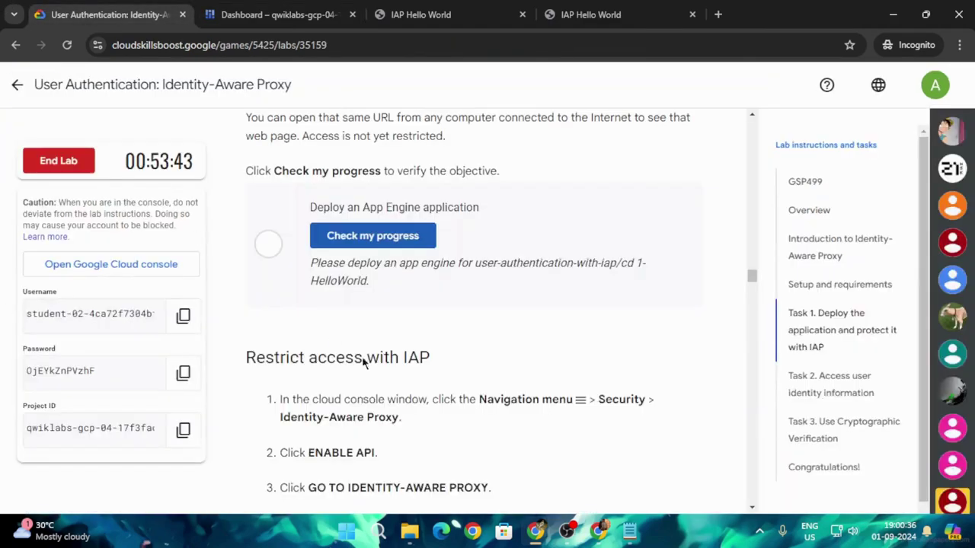
click(356, 237)
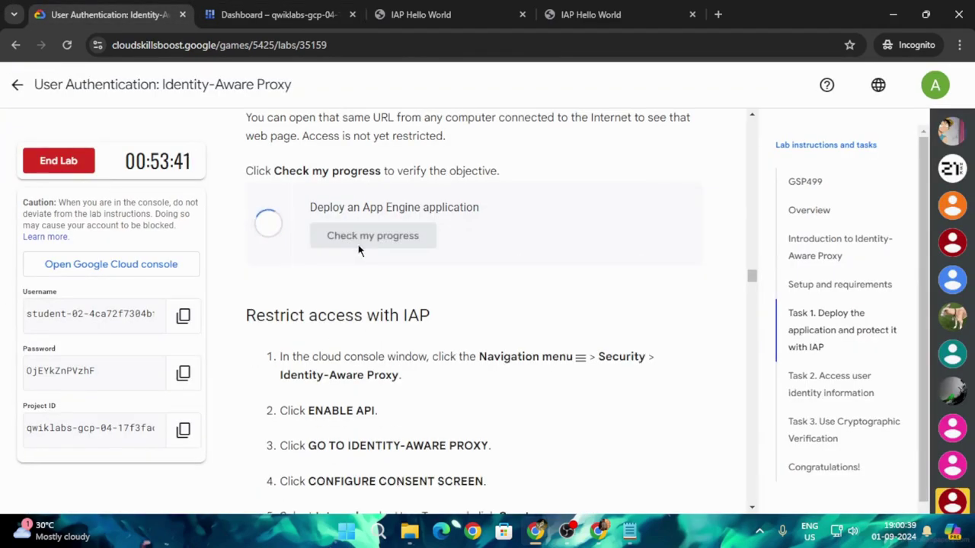
click(360, 246)
click(356, 241)
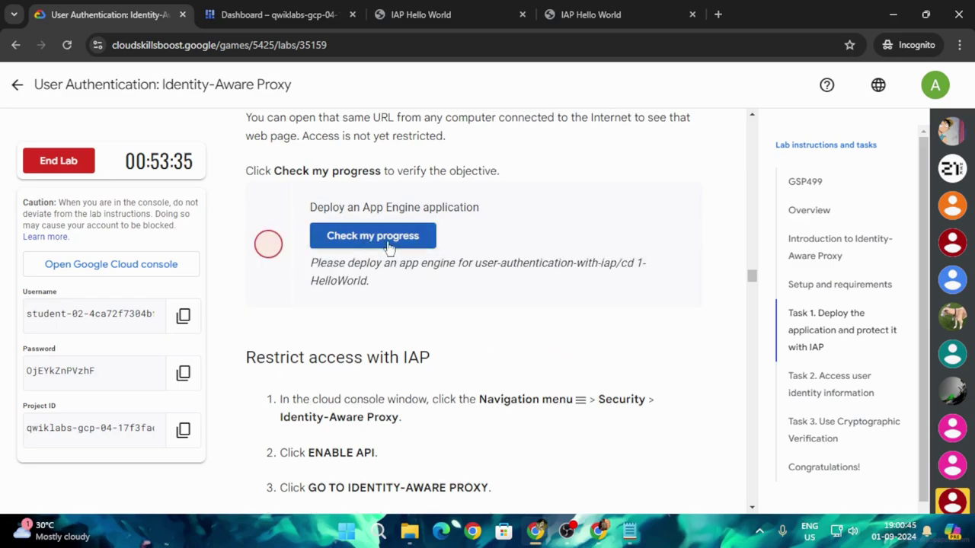
Search the Google Cloud console for Identity-Aware Proxy, copied from the lab instructions, shrink the Cloud Shell pane and open the product page
scroll(492, 301, down, 3)
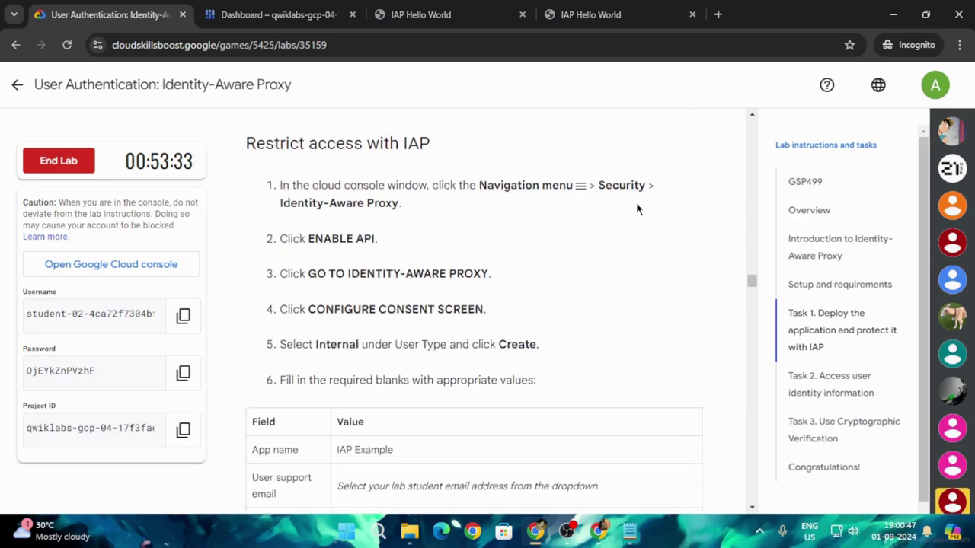
drag(280, 216, 375, 205)
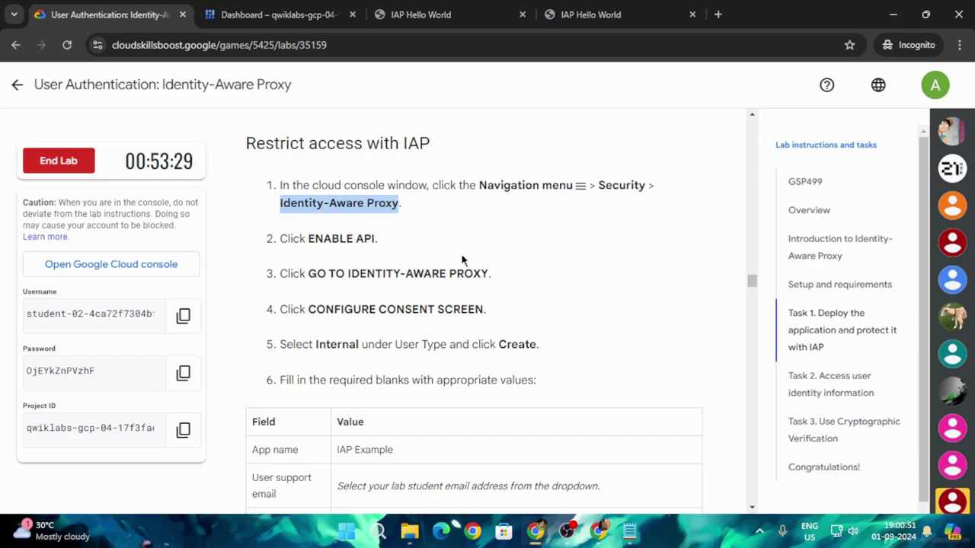
key(ctrl+Tab)
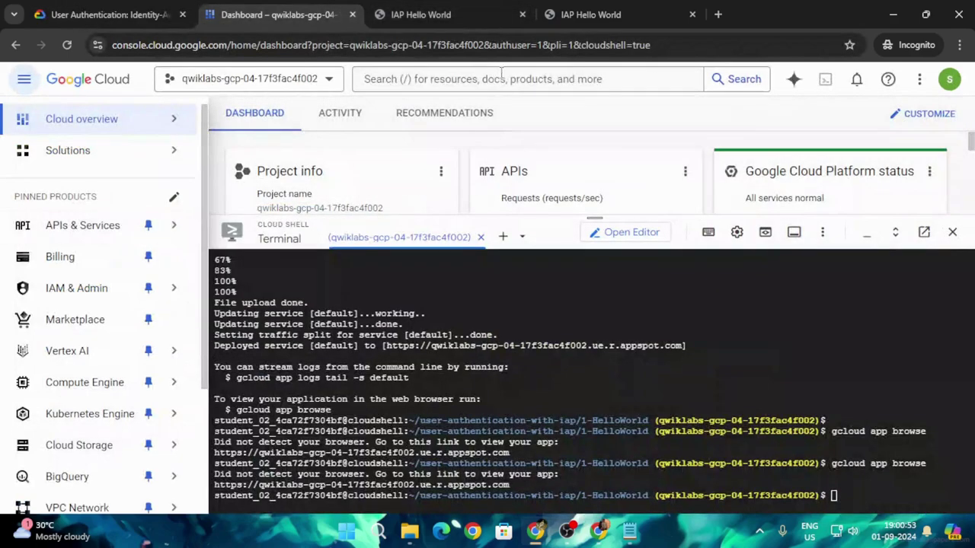
click(509, 79)
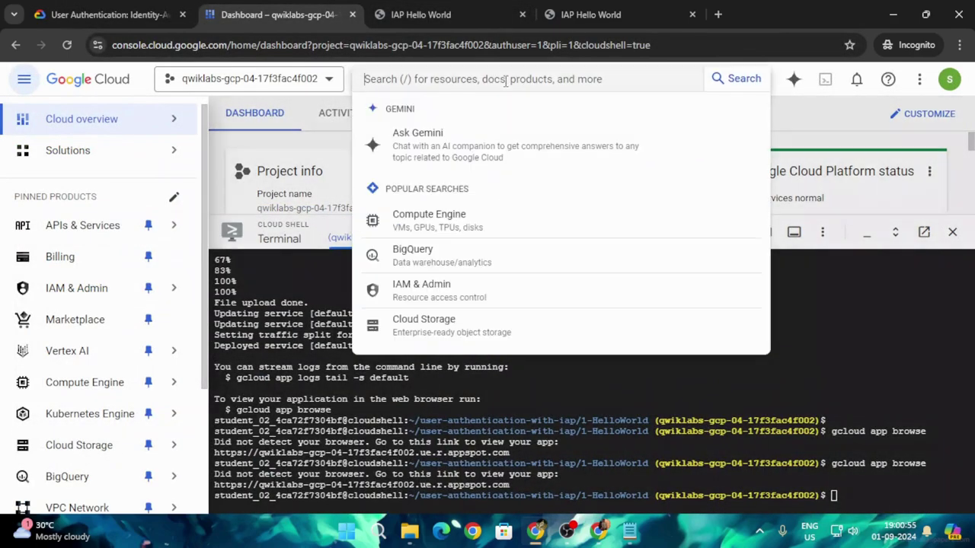
text(Identity-Aware Proxy)
key(Return)
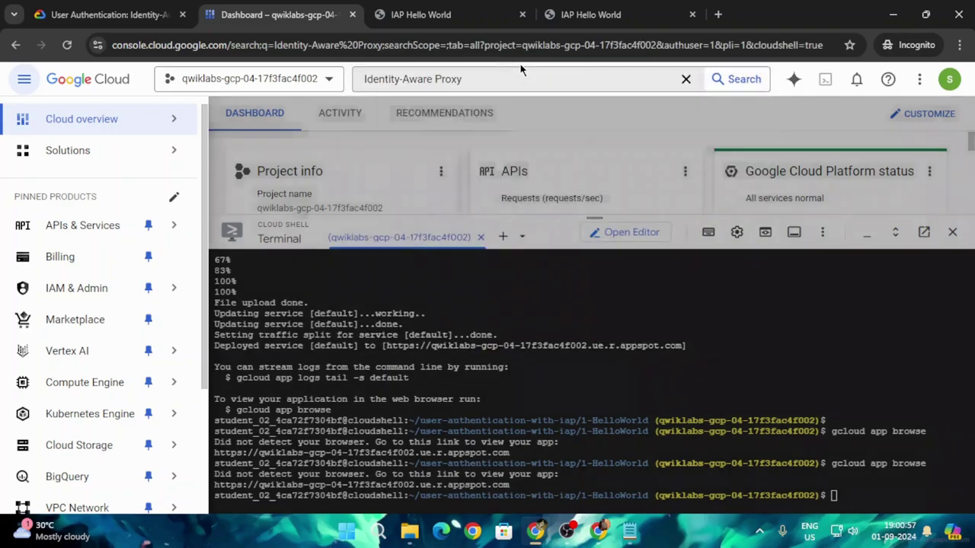
drag(597, 232, 609, 371)
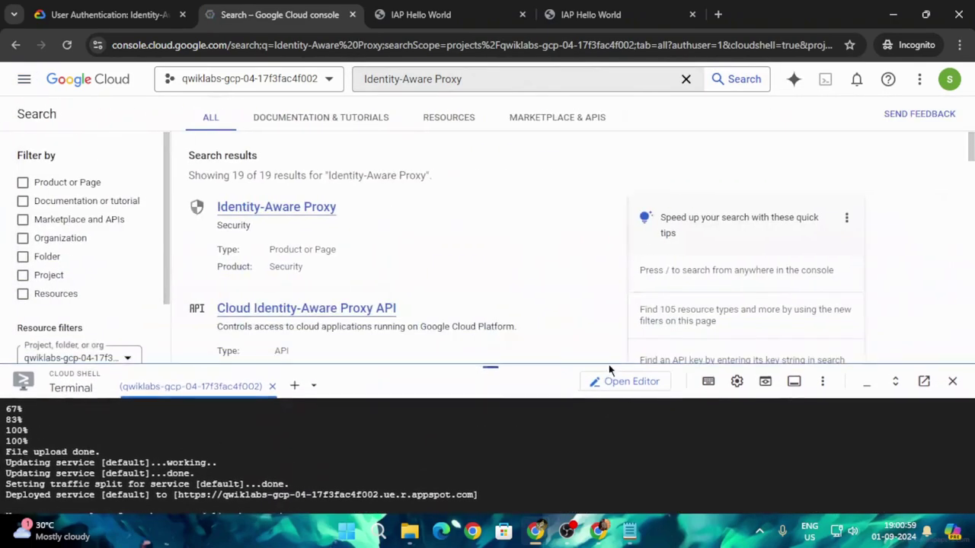
click(316, 208)
Consult the lab's progress check and IAP instructions, and enable the Identity-Aware Proxy API in the Google Cloud console
click(92, 7)
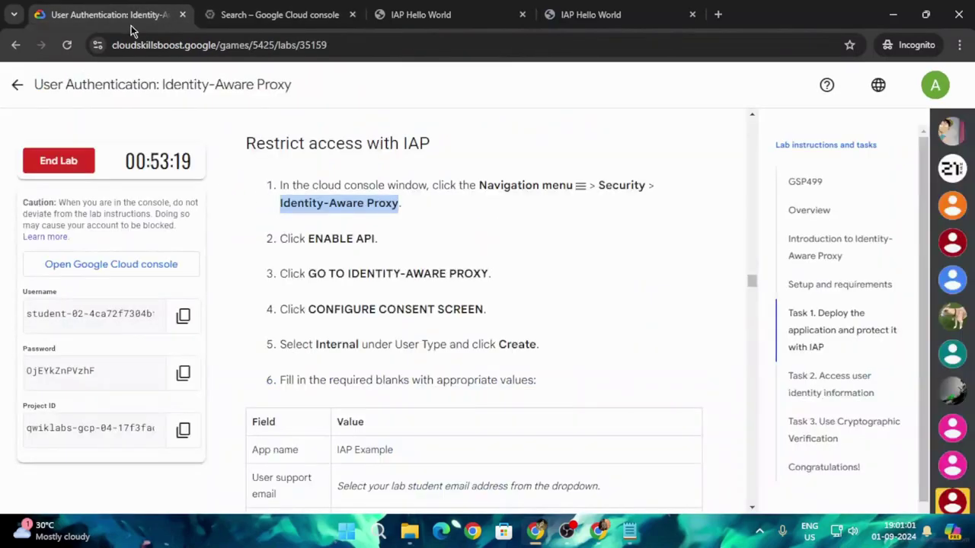
scroll(500, 235, up, 3)
scroll(636, 276, down, 1)
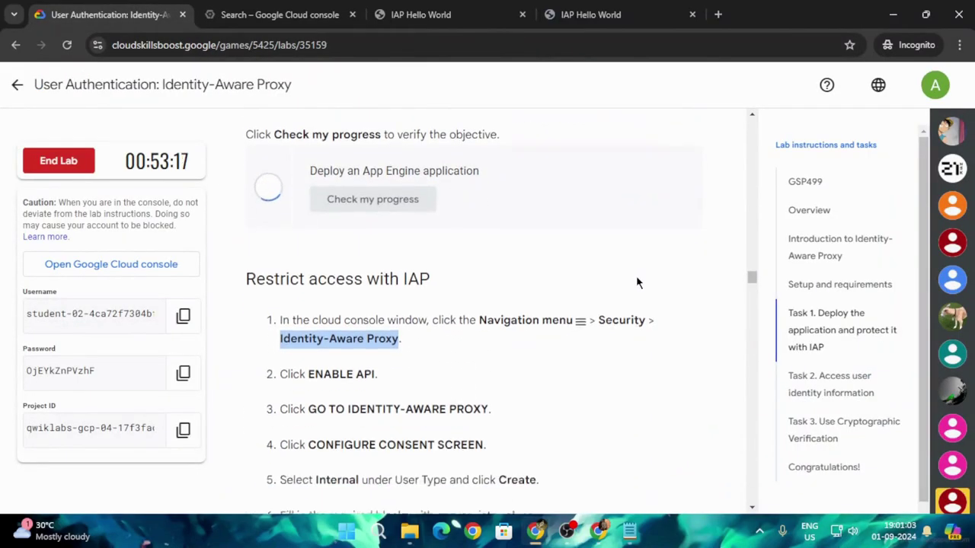
scroll(636, 283, down, 1)
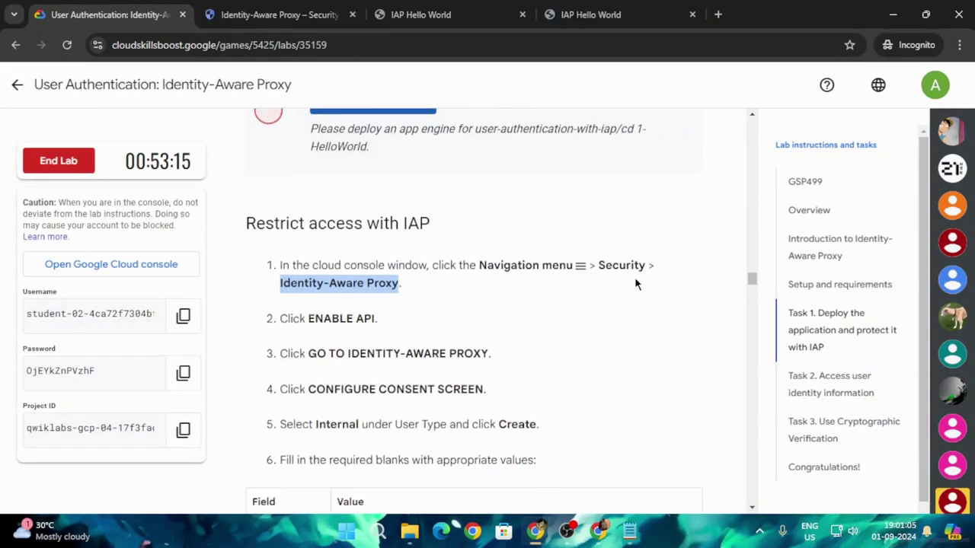
click(271, 9)
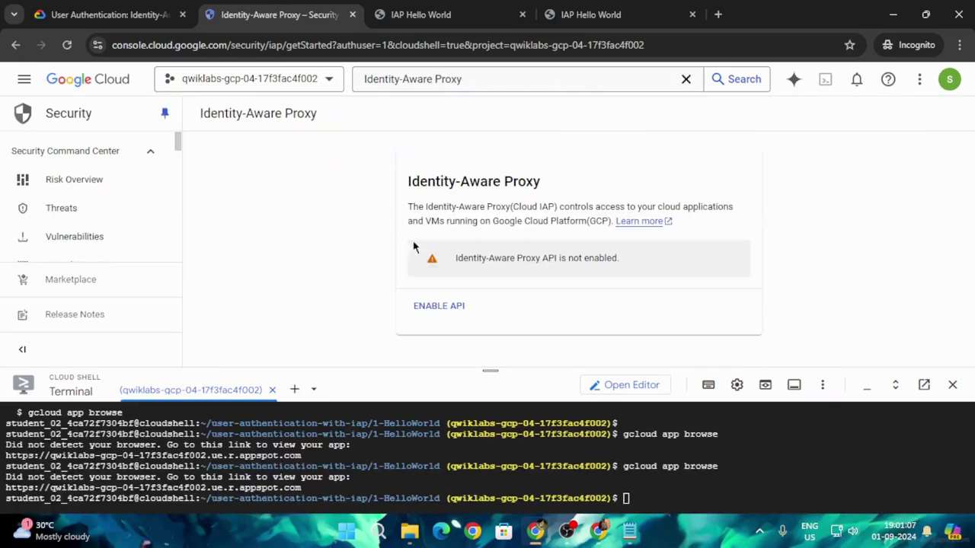
click(445, 305)
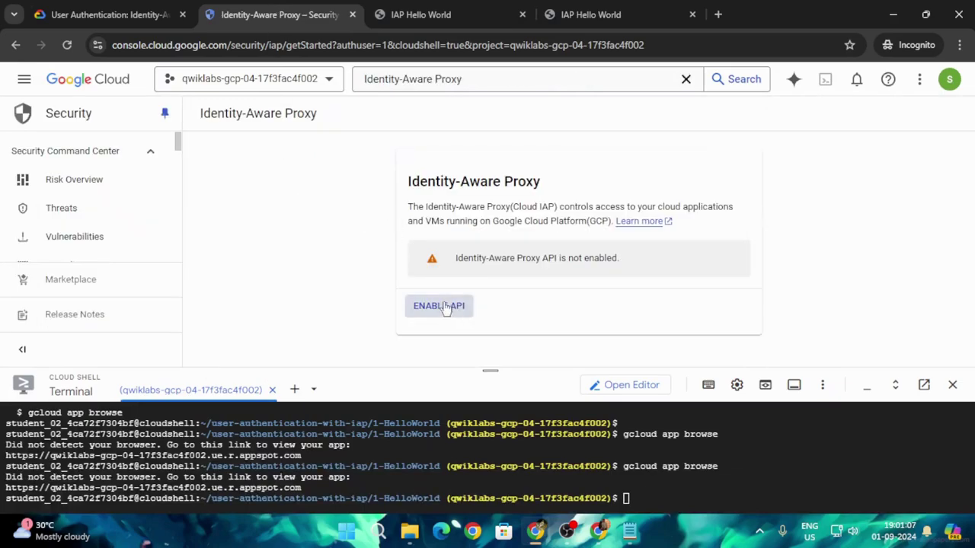
Read lab instructions 3 to 6 and continue from the API activation page to Identity-Aware Proxy in the console
click(82, 6)
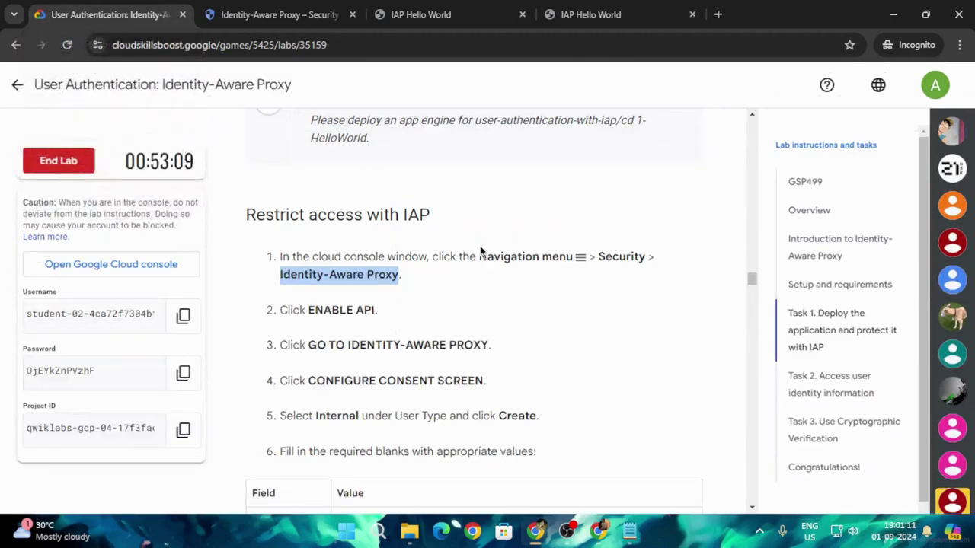
scroll(483, 251, down, 2)
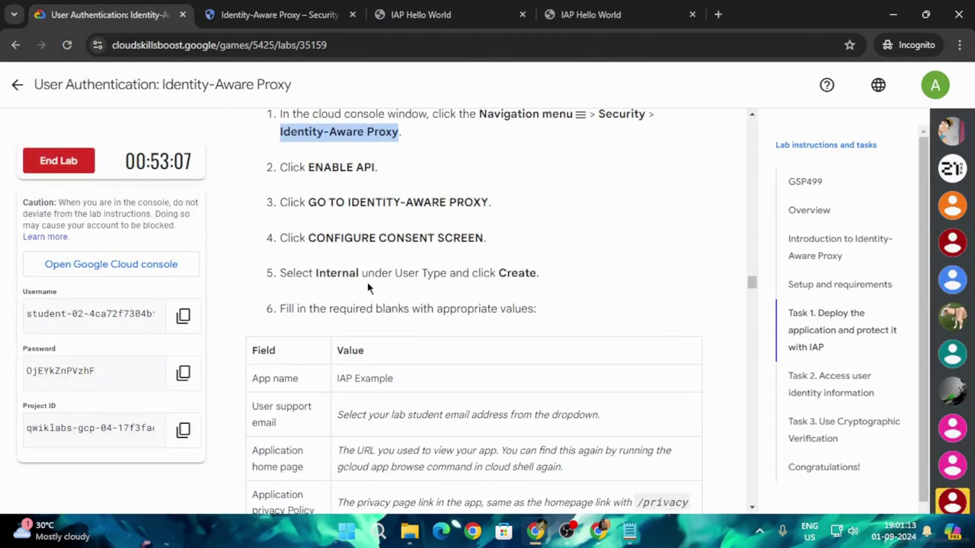
click(287, 8)
click(473, 257)
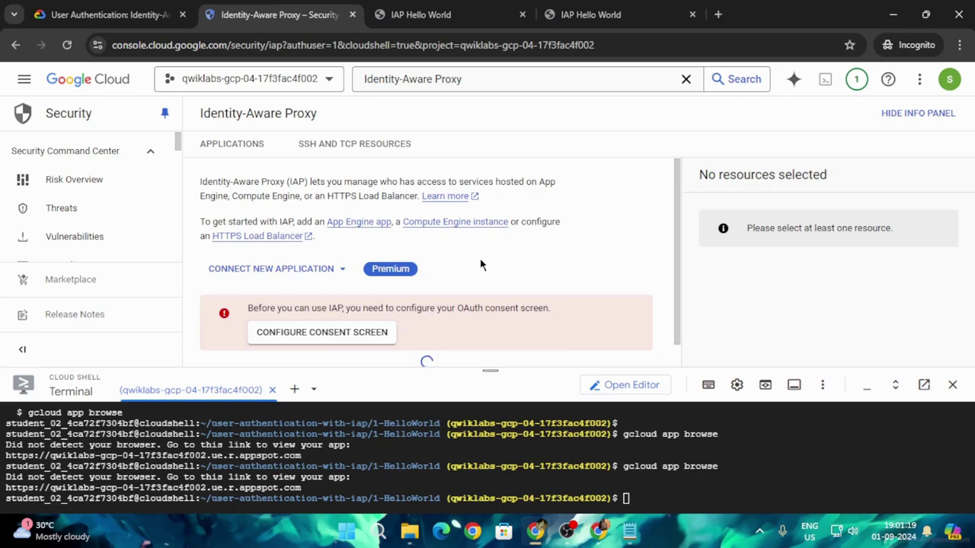
Consult lab instruction 4 and open the OAuth consent screen configuration from the Identity-Aware Proxy page
scroll(302, 292, down, 1)
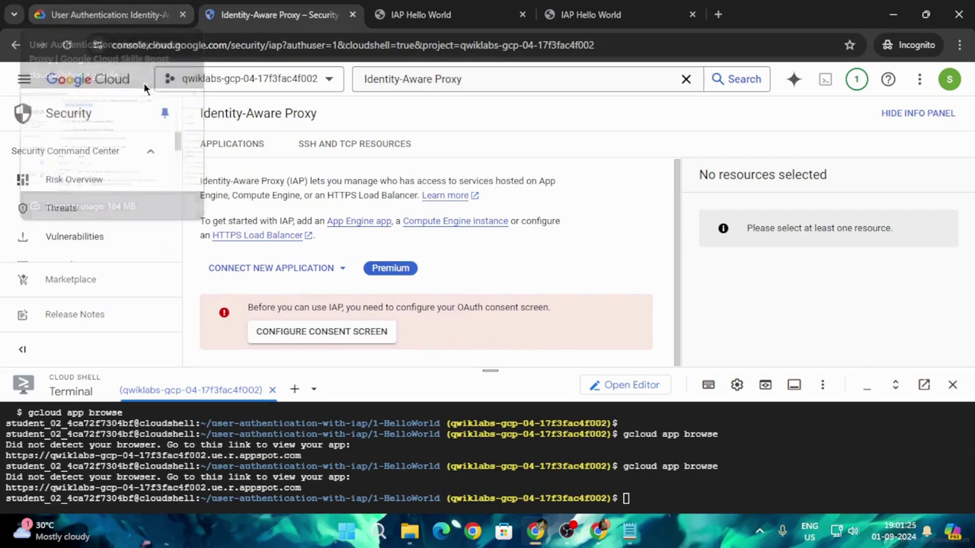
click(84, 10)
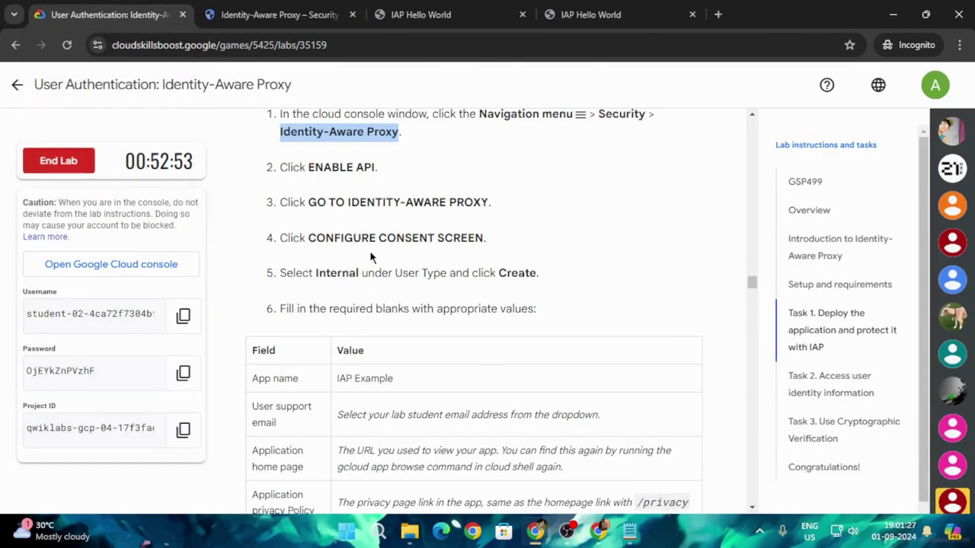
click(278, 14)
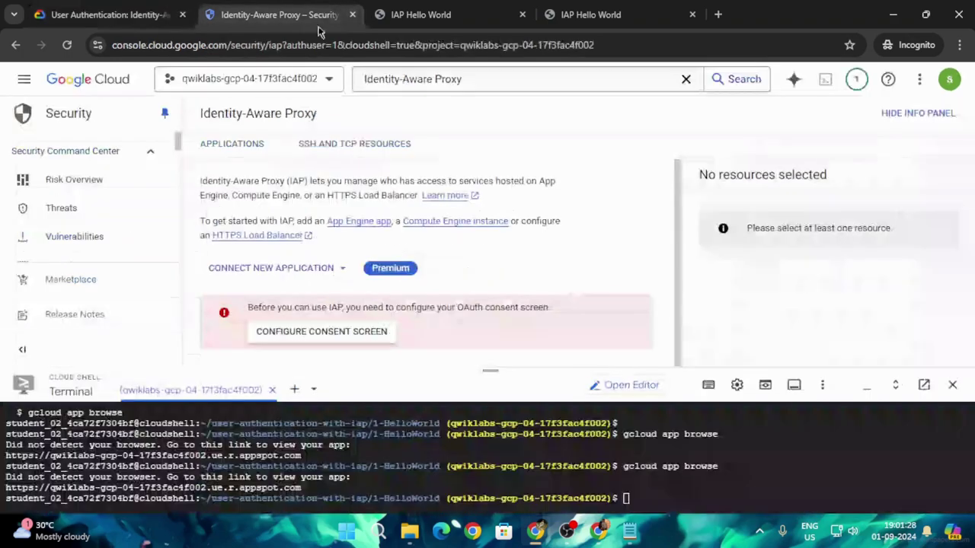
click(328, 332)
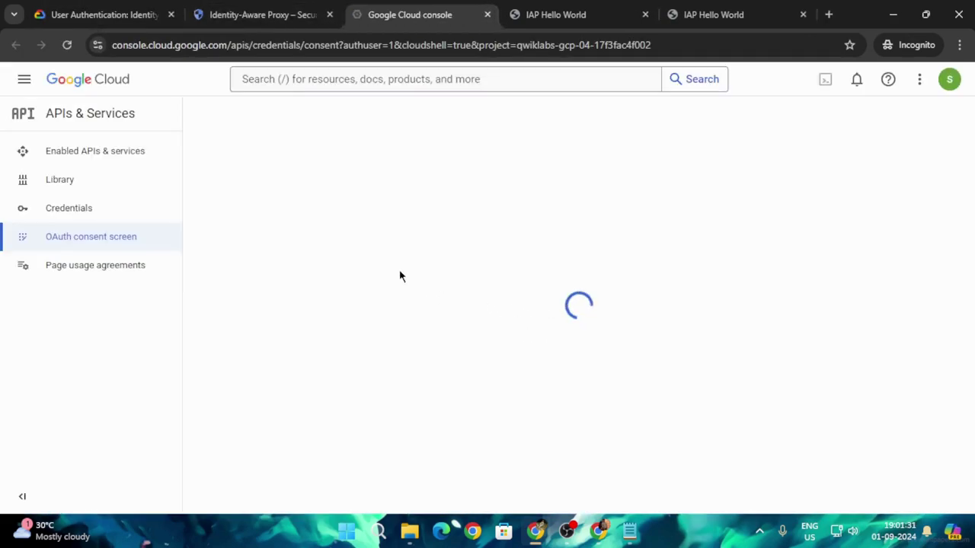
Consult lab instruction 5, shrink the Cloud Shell pane and create the OAuth consent screen with the Internal user type
click(111, 12)
scroll(442, 323, down, 1)
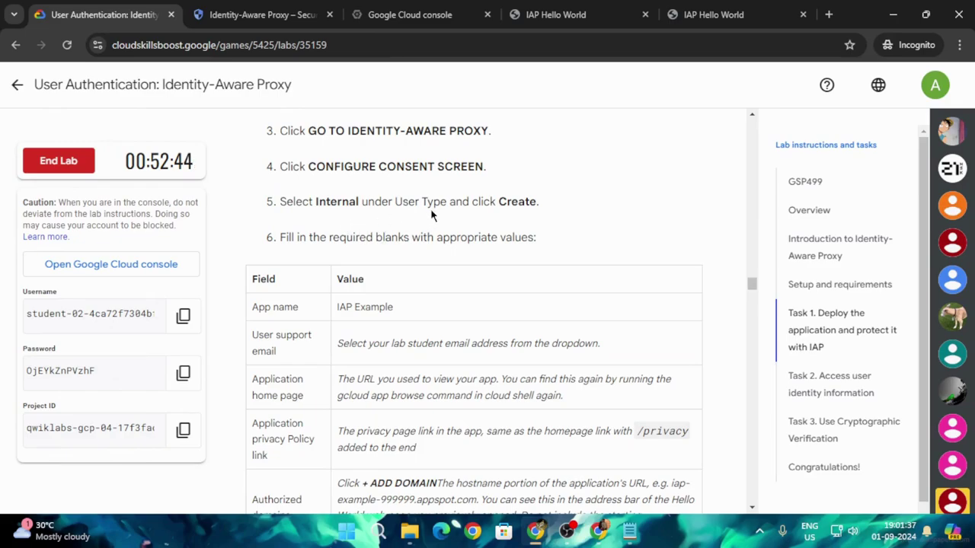
click(438, 9)
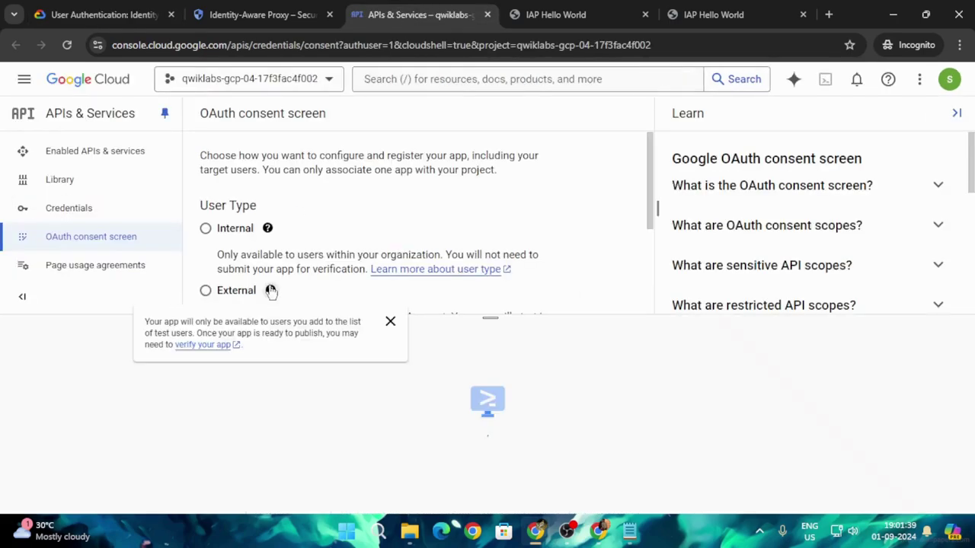
click(220, 231)
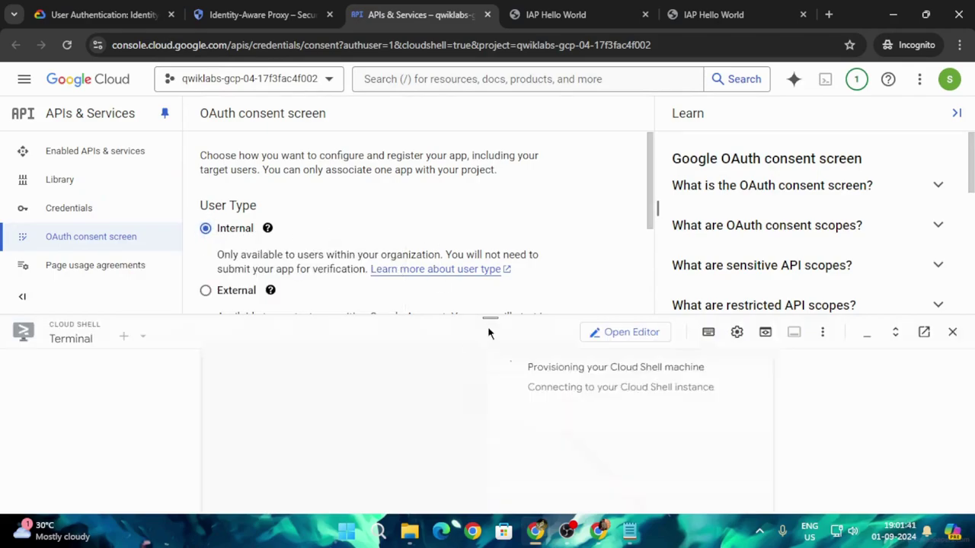
drag(490, 317, 520, 463)
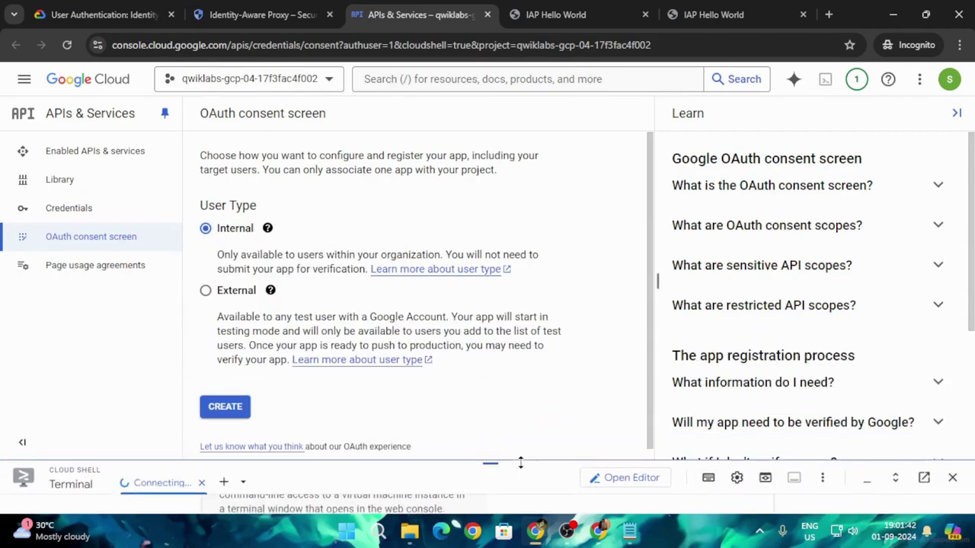
click(86, 7)
click(418, 15)
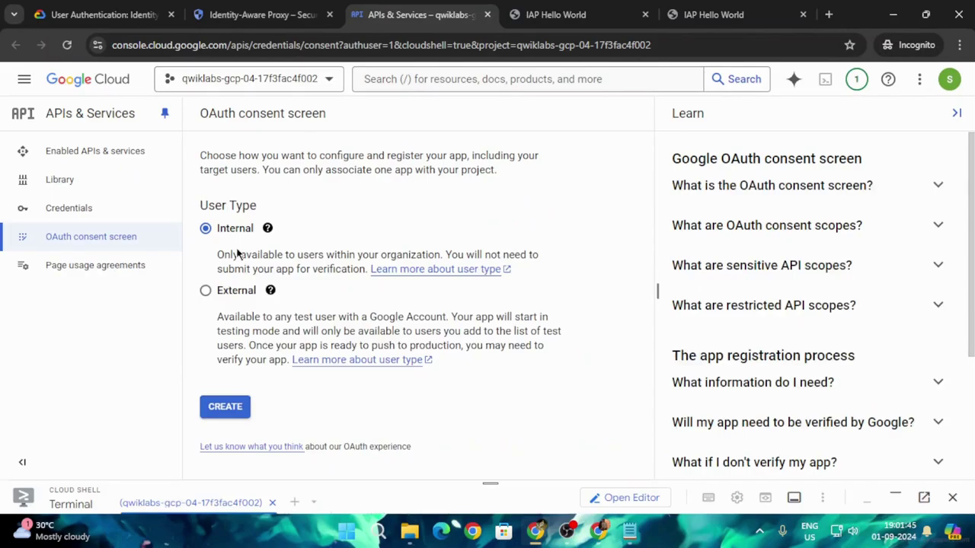
click(226, 408)
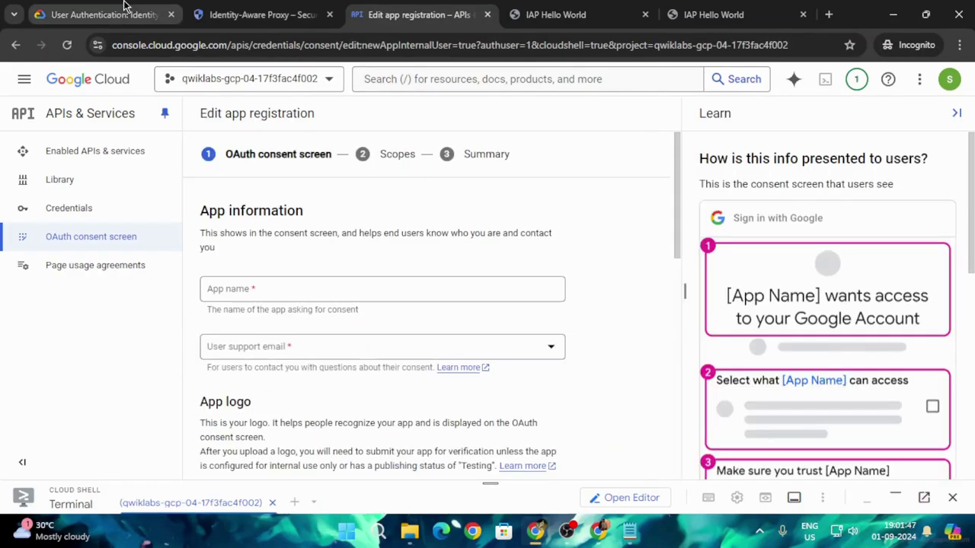
Copy IAP from the app name value in the lab's field table and enter it as the consent screen's app name
click(115, 14)
scroll(334, 286, down, 2)
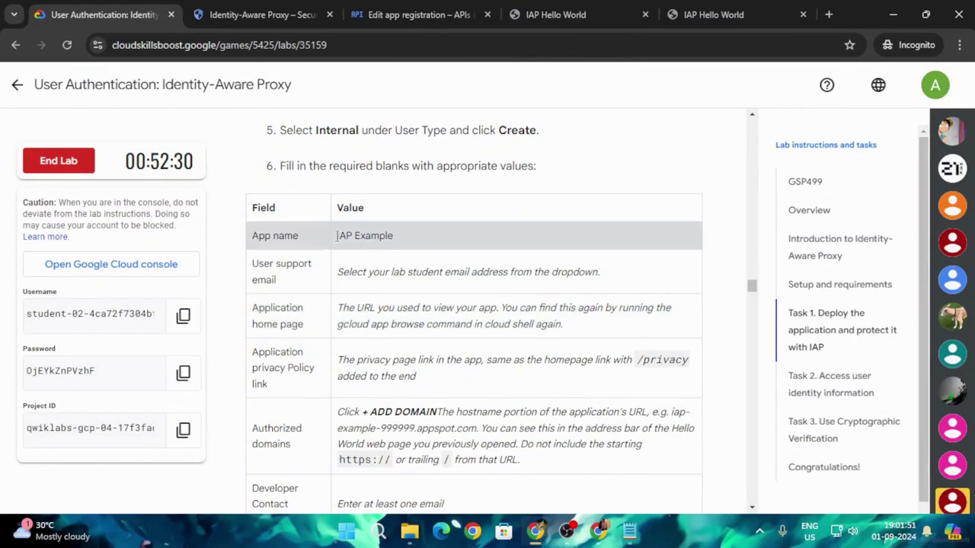
drag(336, 235, 352, 237)
key(ctrl+c)
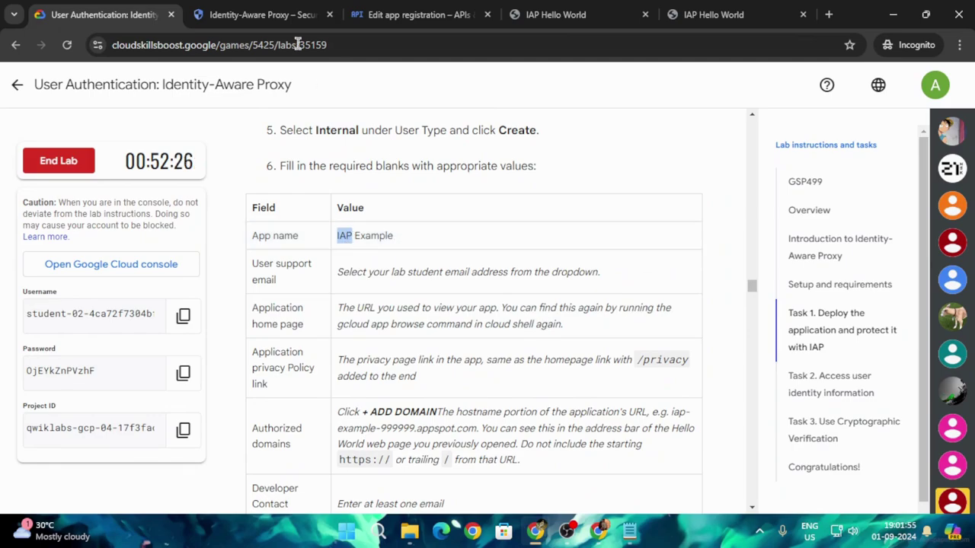
click(314, 14)
click(363, 21)
click(323, 287)
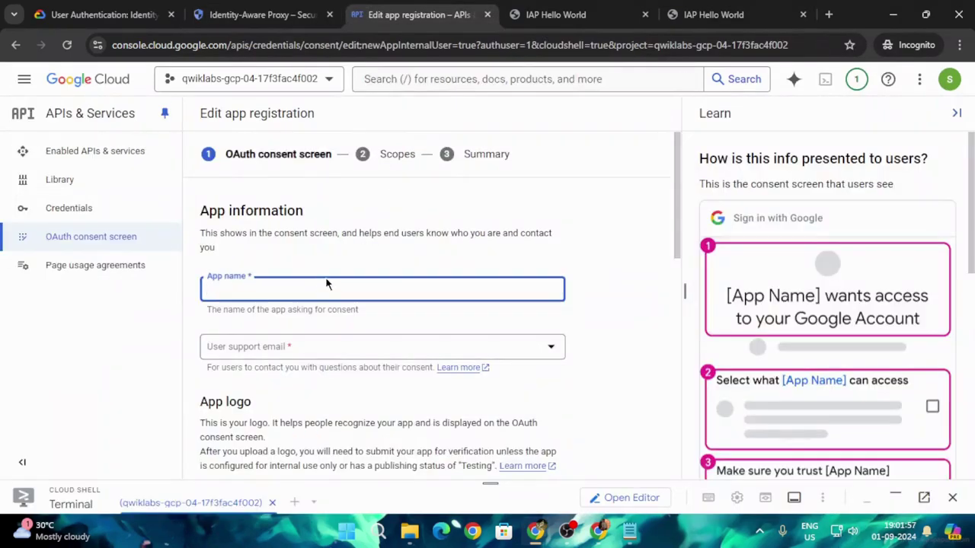
key(ctrl+v)
Copy the lab username and choose the student e-mail address as the user support email
key(ctrl+1)
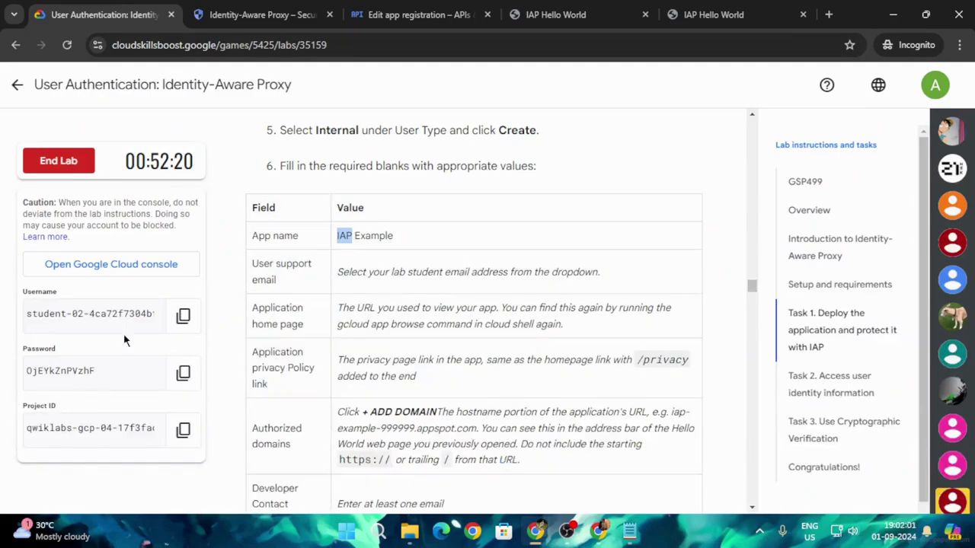
click(194, 326)
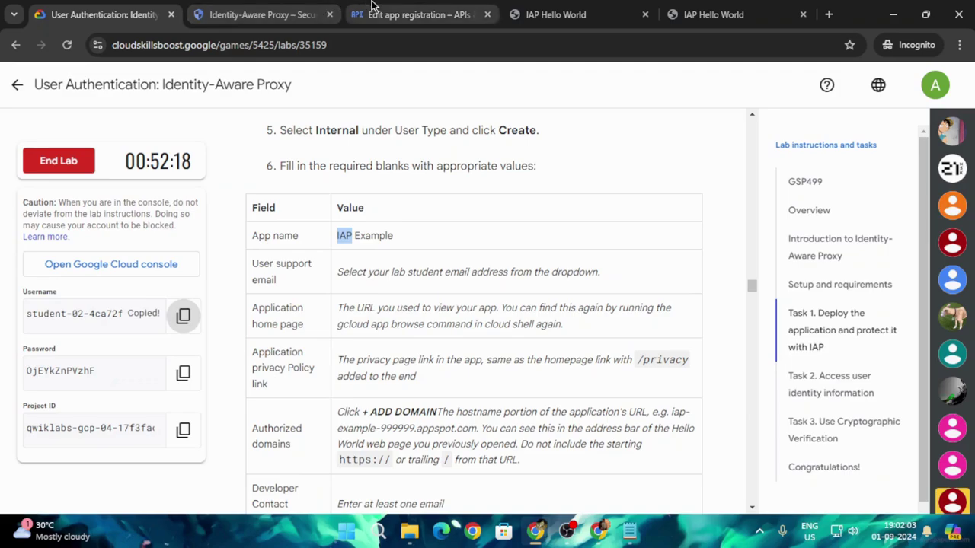
click(411, 14)
click(339, 347)
click(342, 356)
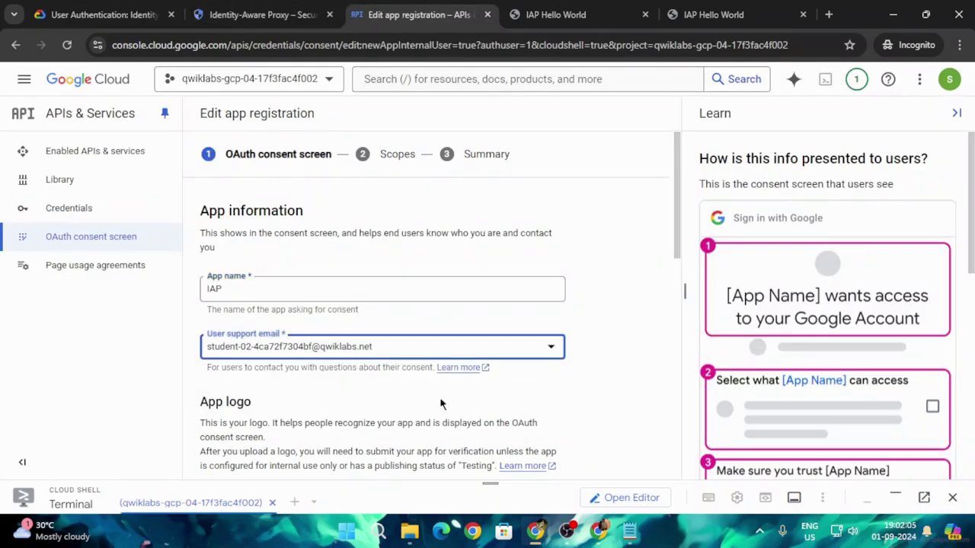
scroll(331, 339, down, 2)
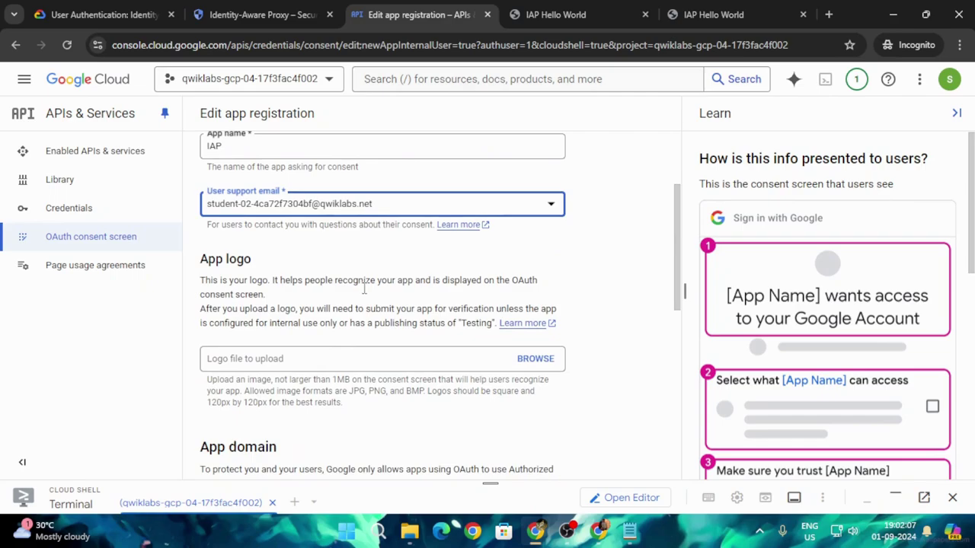
click(103, 15)
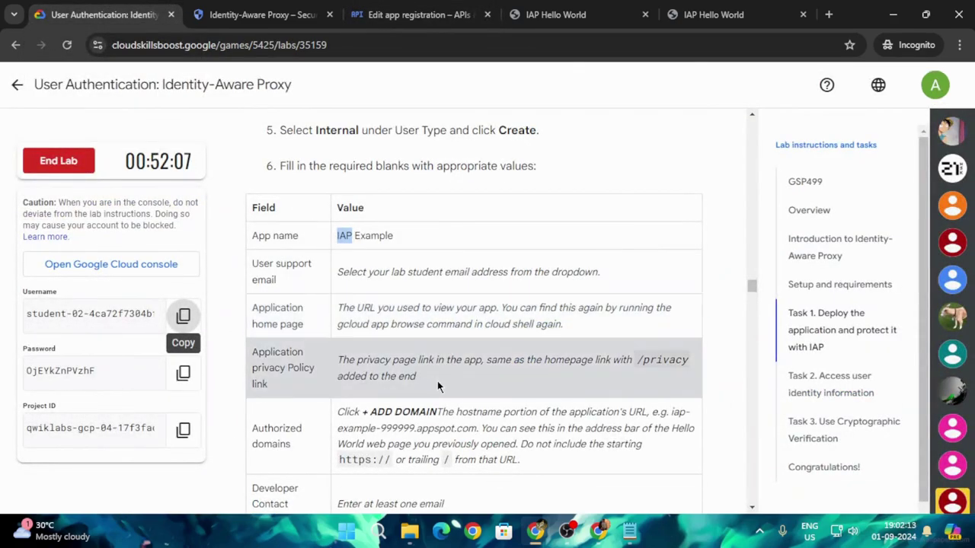
click(412, 8)
scroll(409, 254, down, 3)
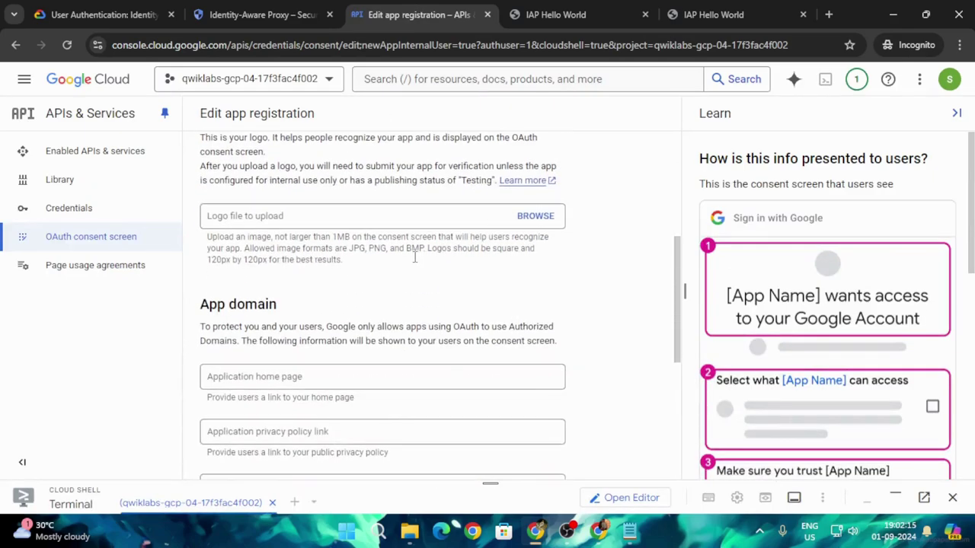
click(405, 376)
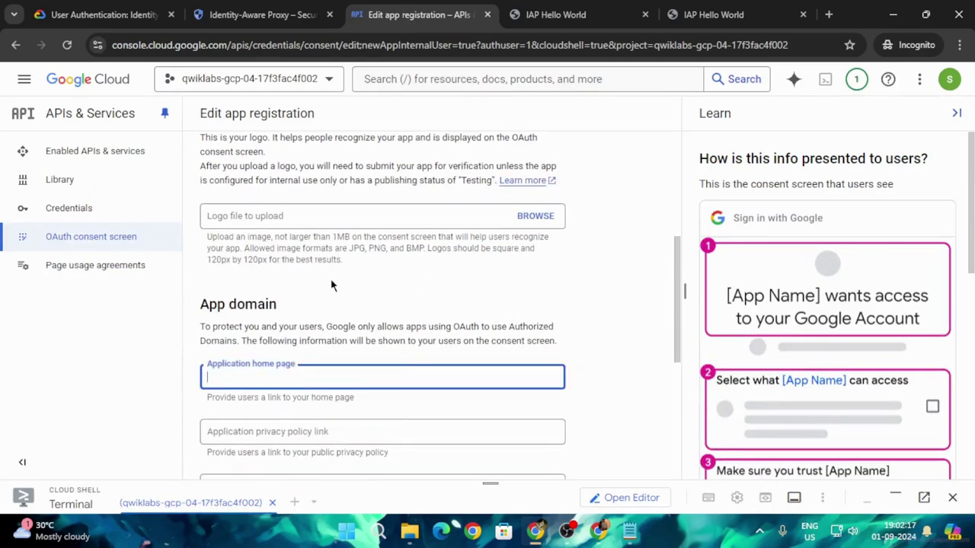
click(102, 9)
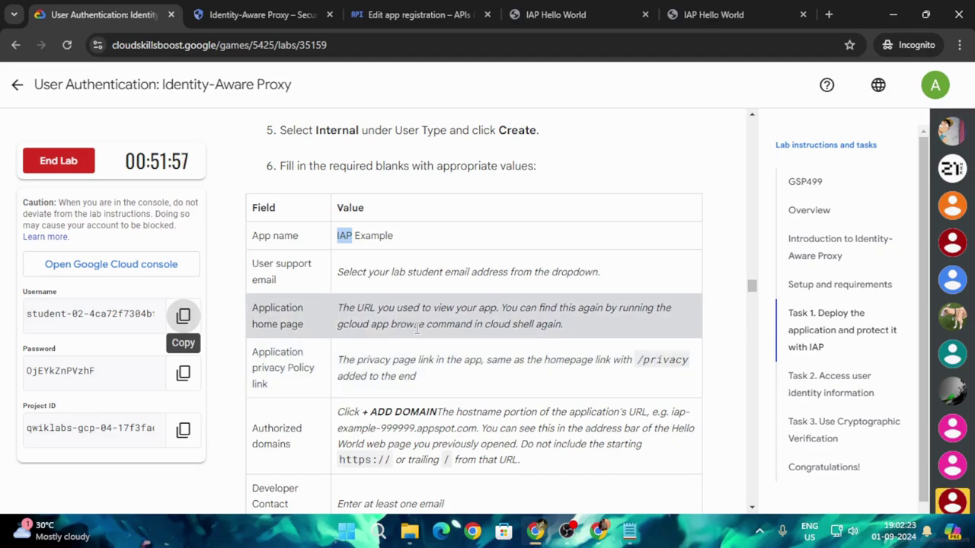
click(309, 15)
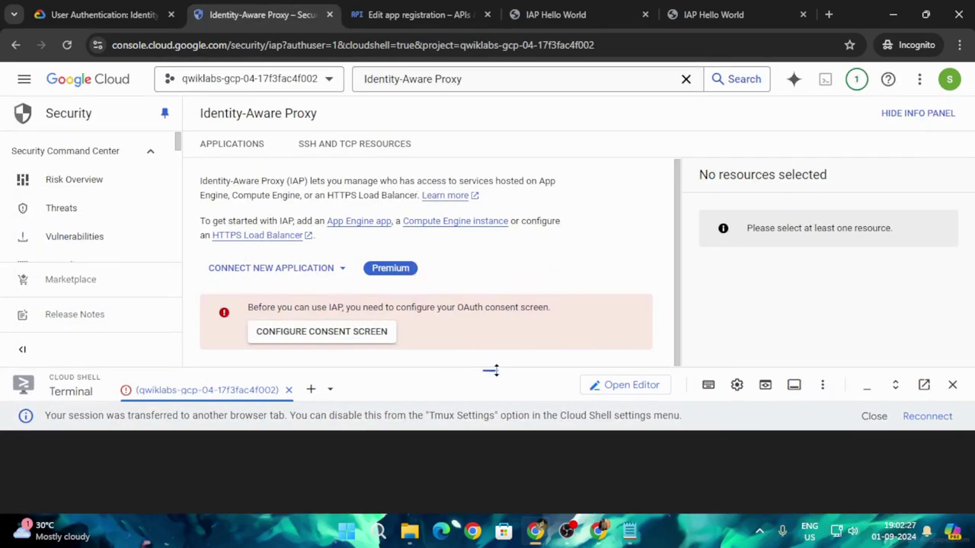
drag(492, 371, 490, 259)
click(540, 15)
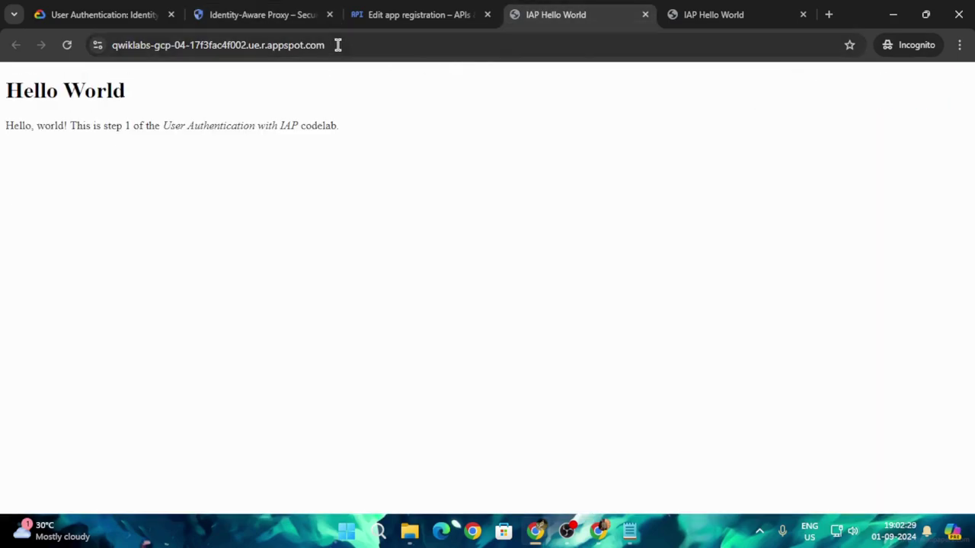
drag(337, 45, 86, 43)
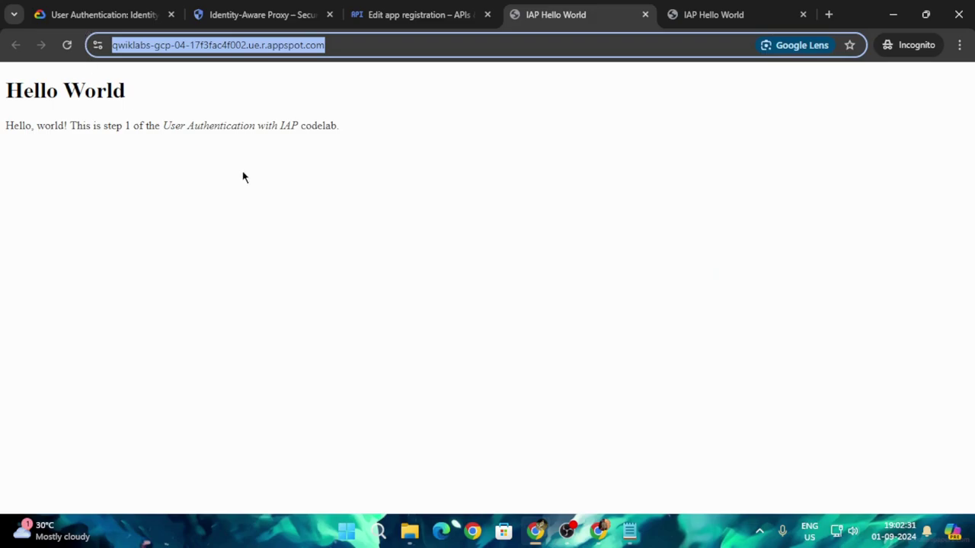
click(389, 11)
key(ctrl+v)
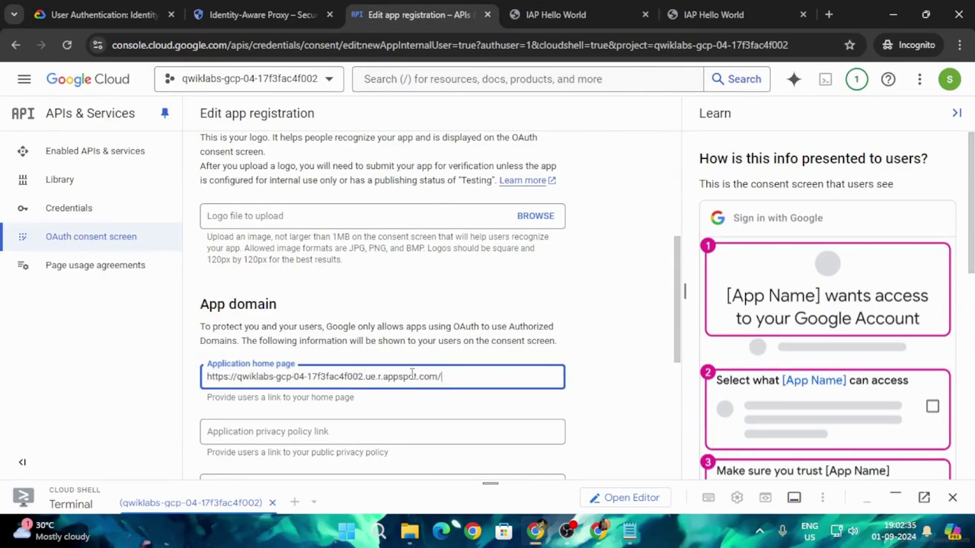
Set the application privacy policy link to the home page URL with privacy, copied from the lab instructions, added to the end
click(103, 15)
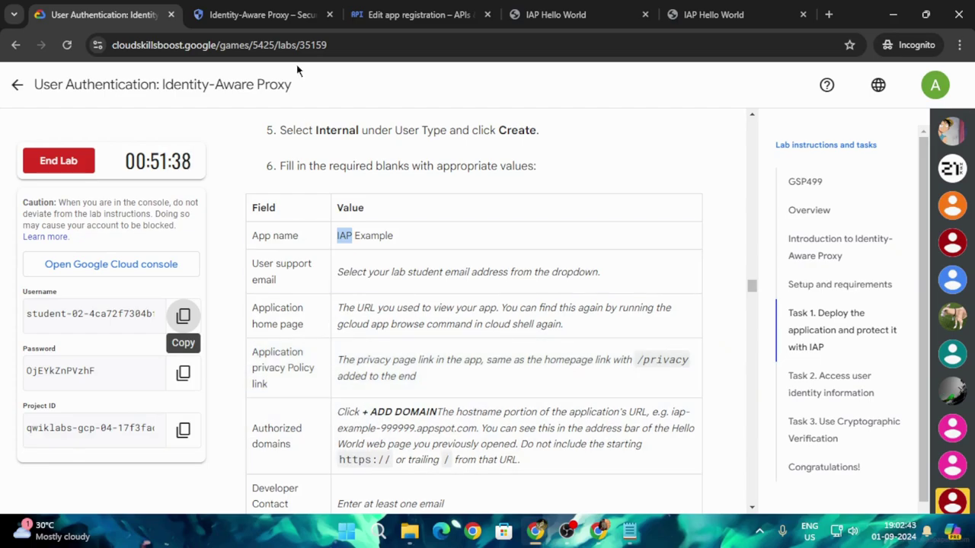
click(387, 14)
click(374, 432)
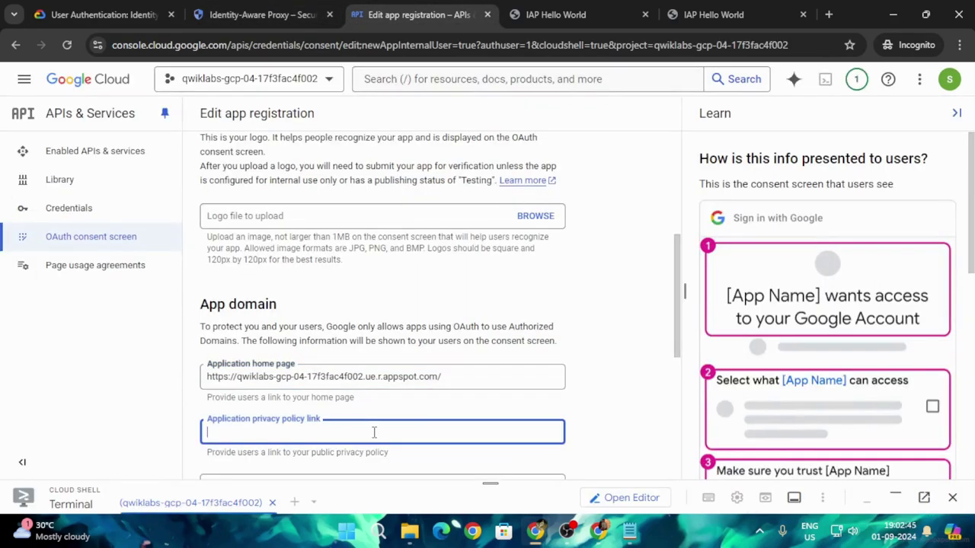
key(ctrl+v)
click(103, 15)
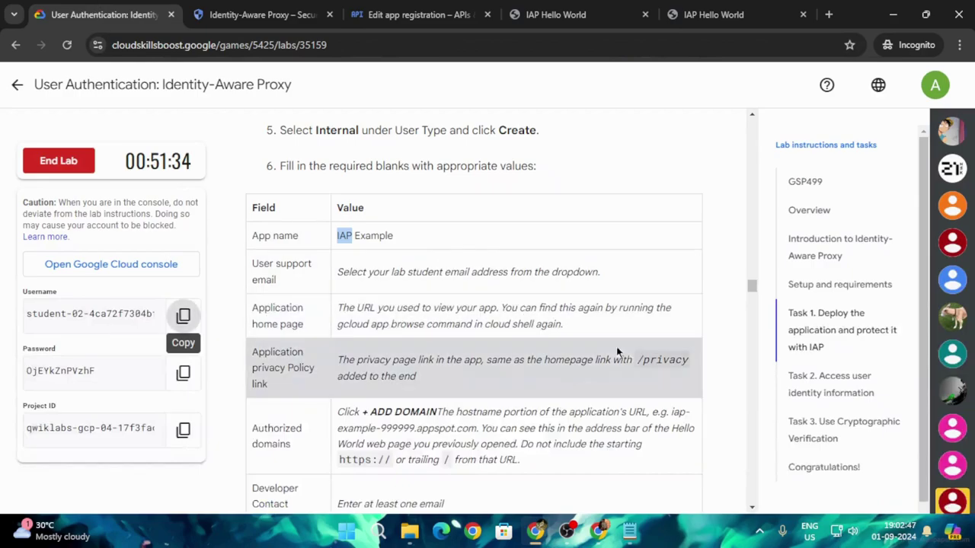
drag(640, 360, 685, 361)
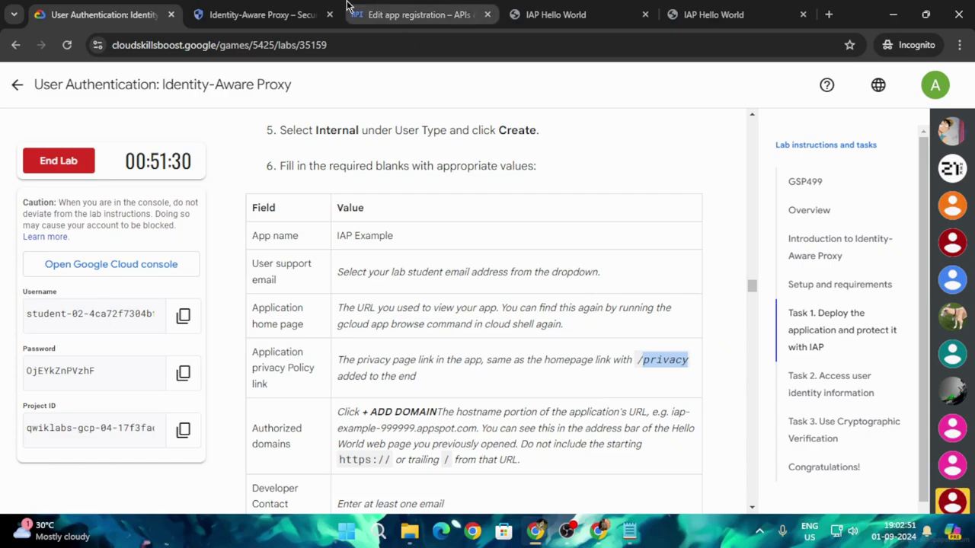
click(404, 15)
key(ctrl+v)
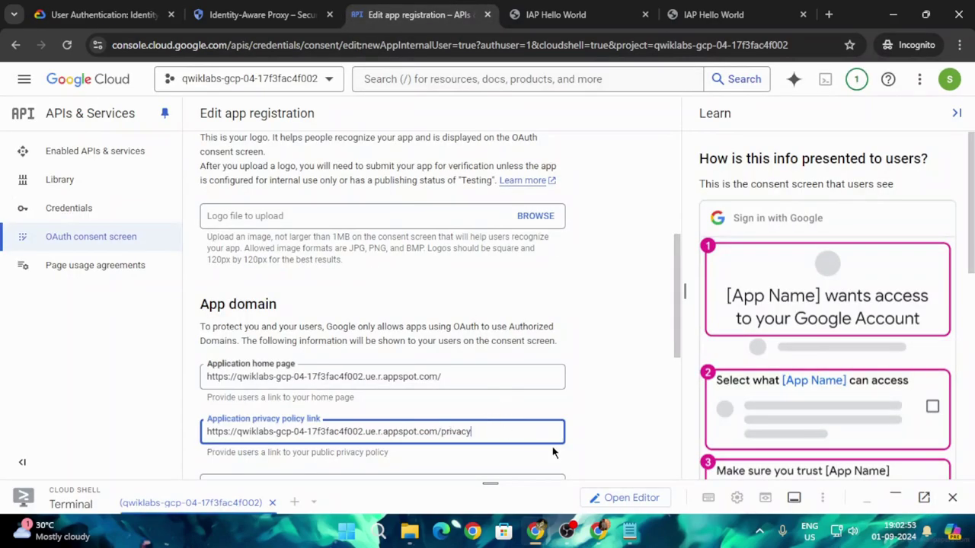
Read the lab's authorized domains instruction and add an empty authorized domain entry to the app registration
click(106, 15)
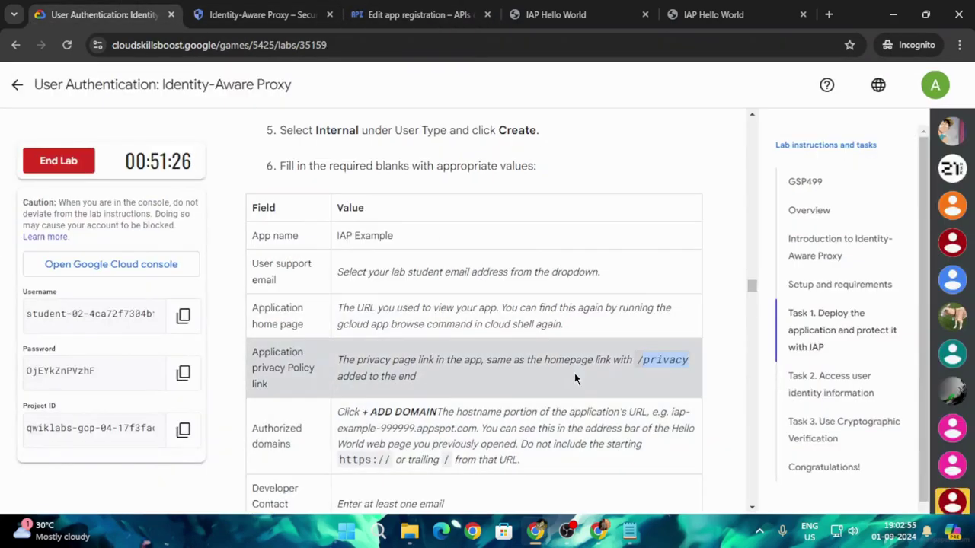
scroll(457, 335, down, 2)
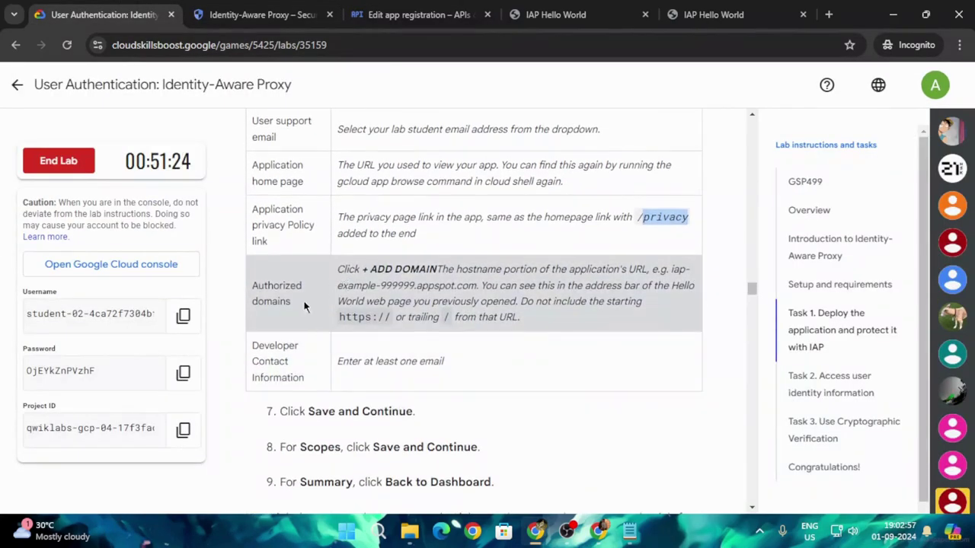
click(403, 14)
scroll(424, 371, down, 2)
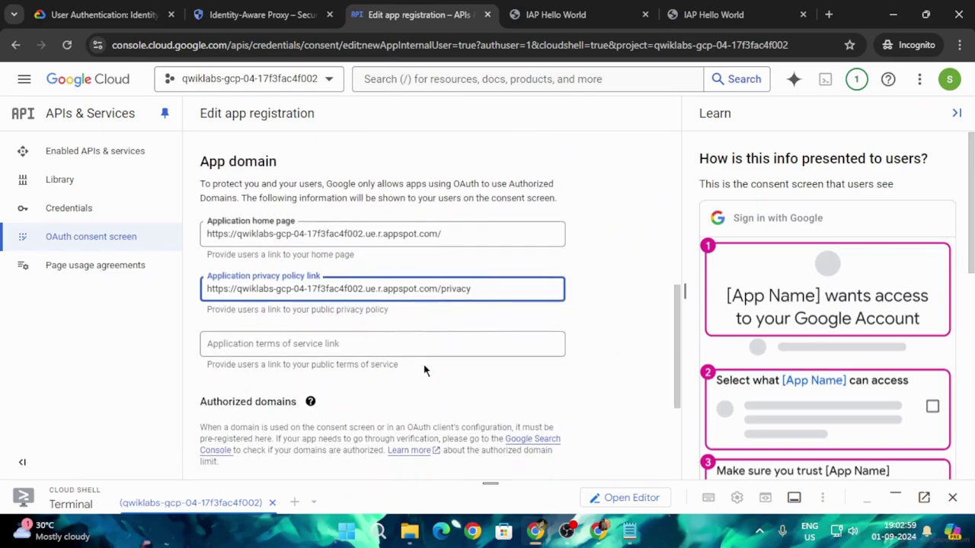
scroll(425, 371, down, 2)
click(244, 375)
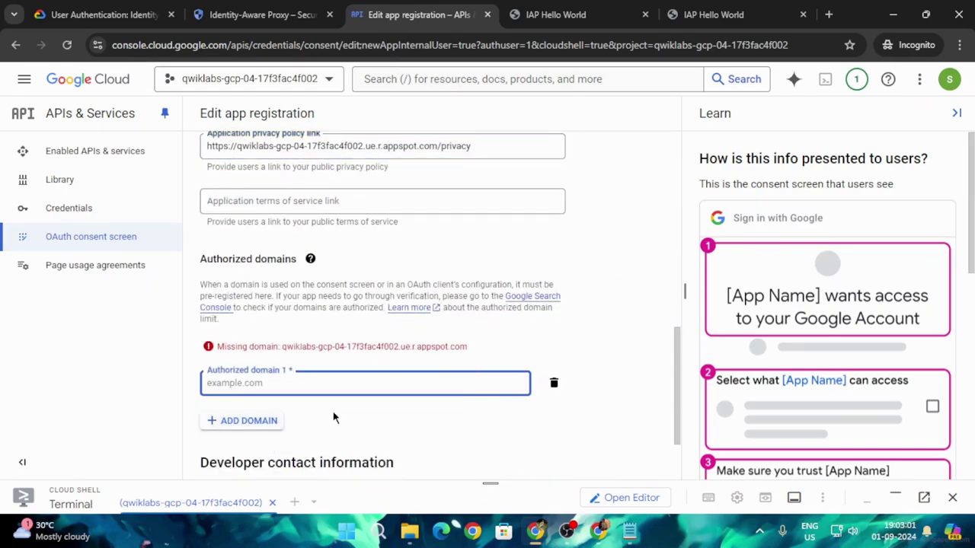
Copy the sample hostname iap-example-999999.appspot.com from the lab's authorized domains instruction and enter it as authorized domain 1
click(78, 12)
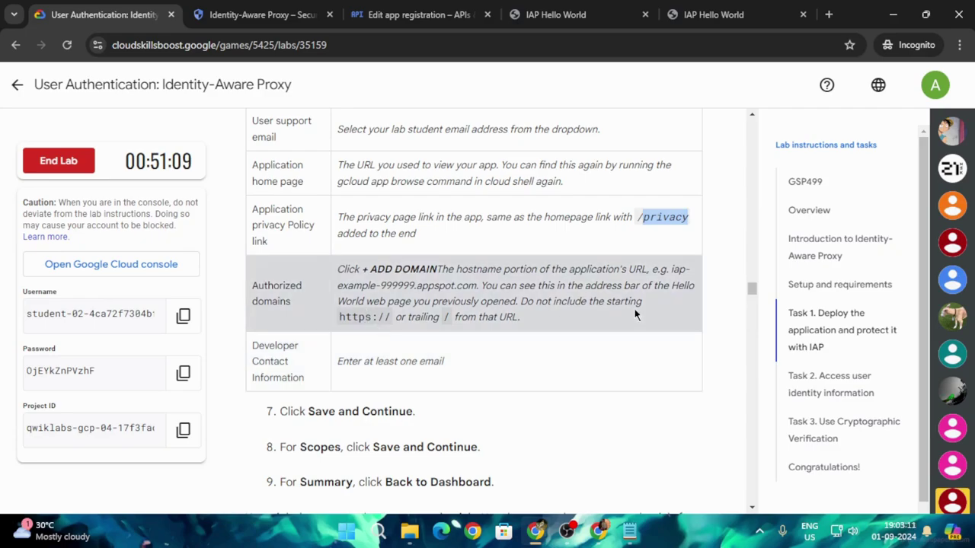
drag(671, 270, 479, 285)
key(ctrl+c)
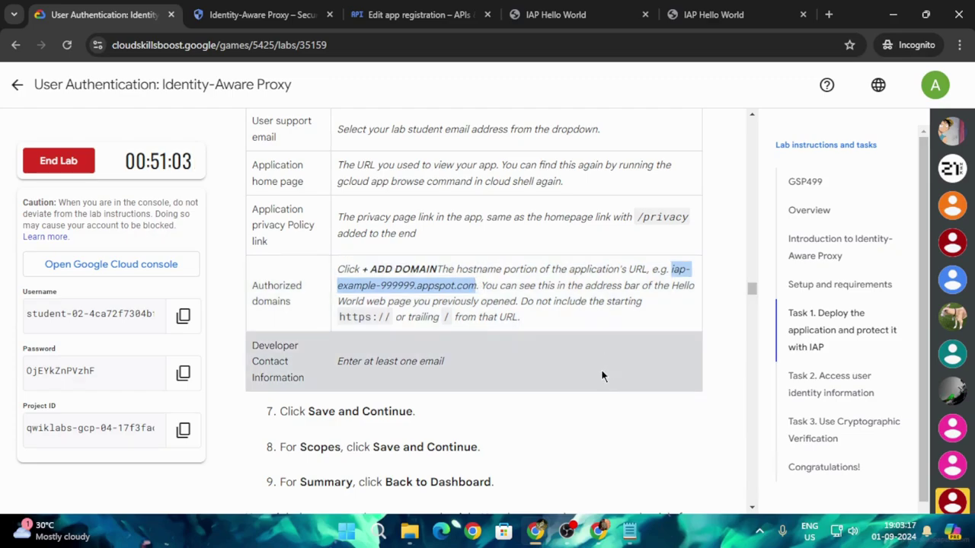
click(419, 15)
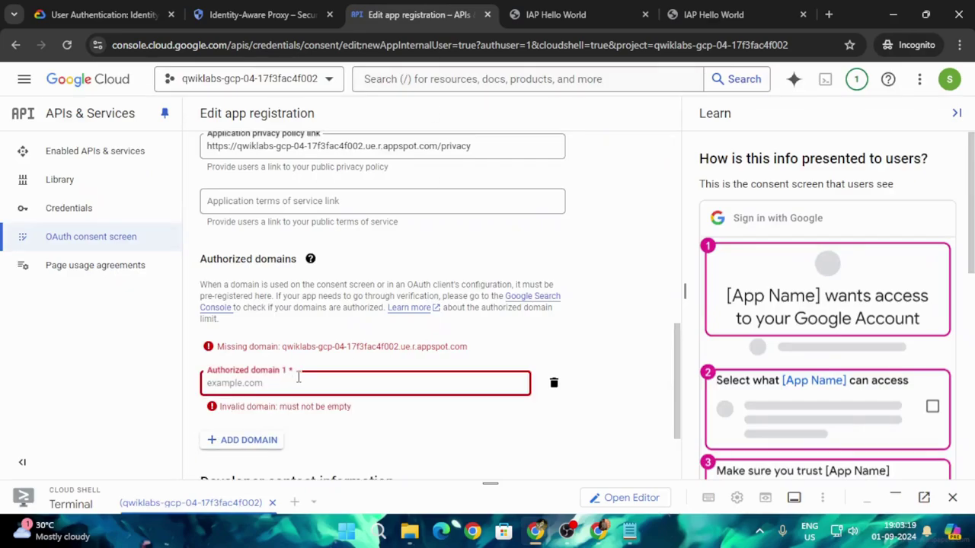
key(ctrl+v)
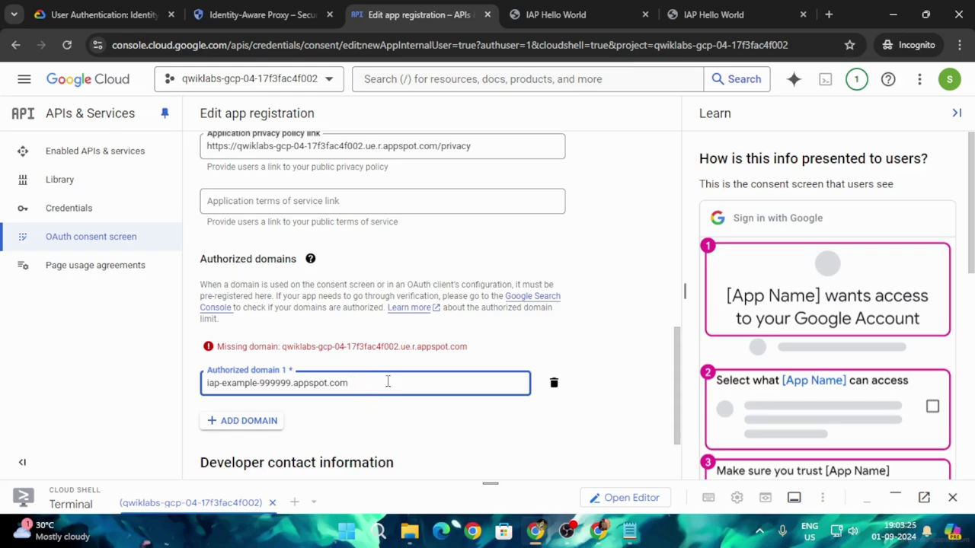
key(BackSpace)
key(BackSpace)
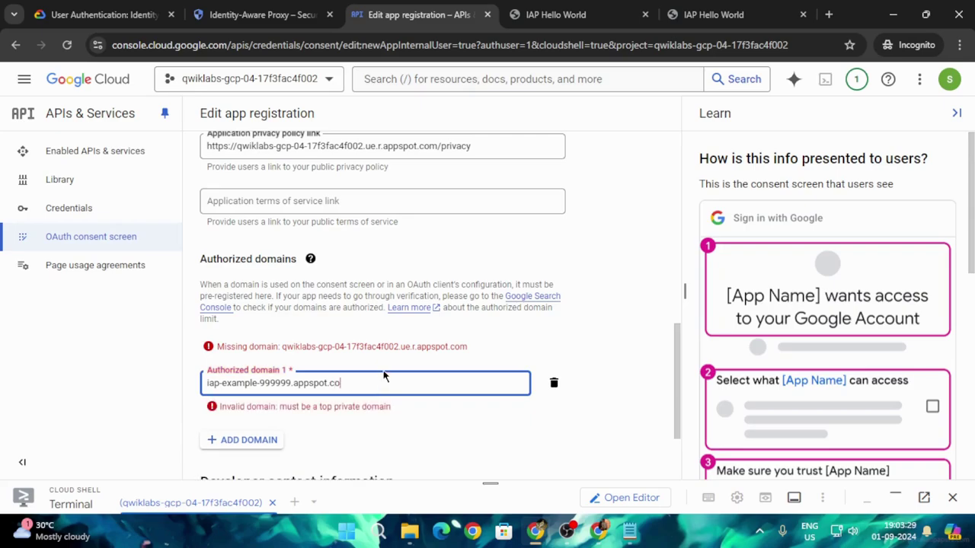
text(m)
Check the lab's developer contact requirement and enter the copied lab student e-mail address as the developer contact e-mail
click(103, 9)
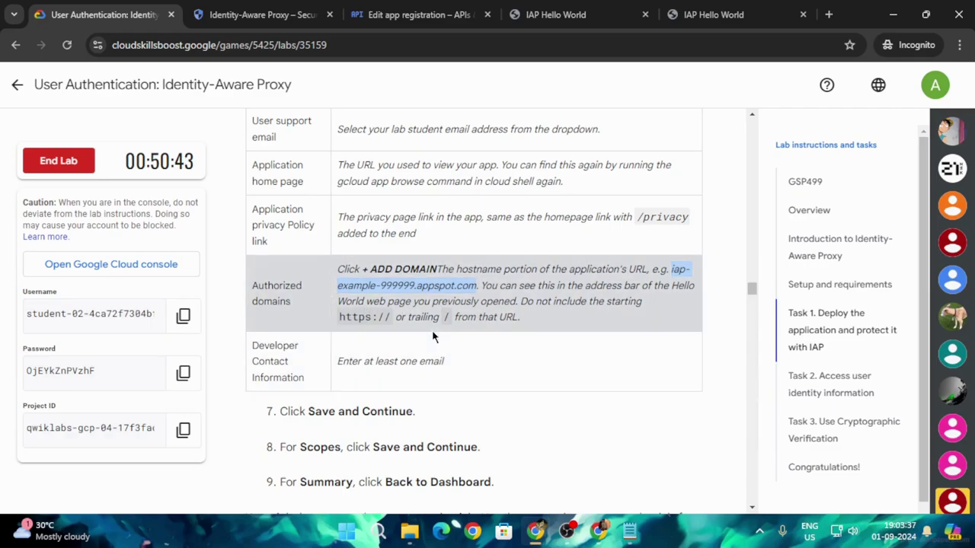
click(419, 14)
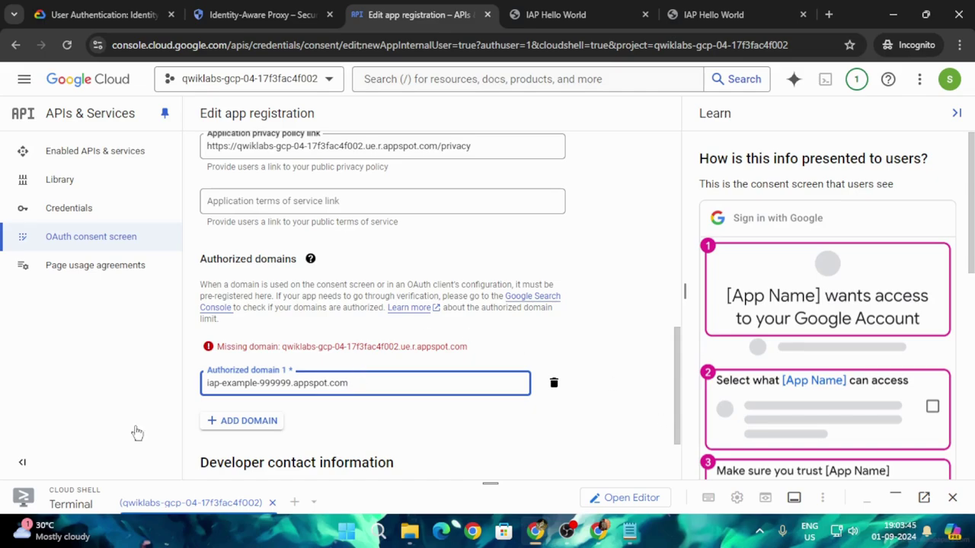
click(89, 11)
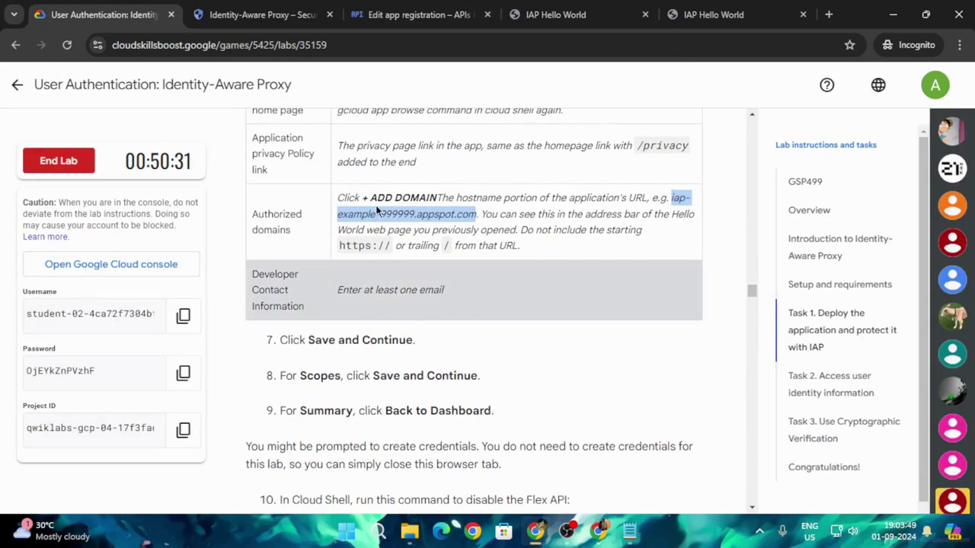
click(418, 14)
scroll(461, 336, down, 1)
click(419, 395)
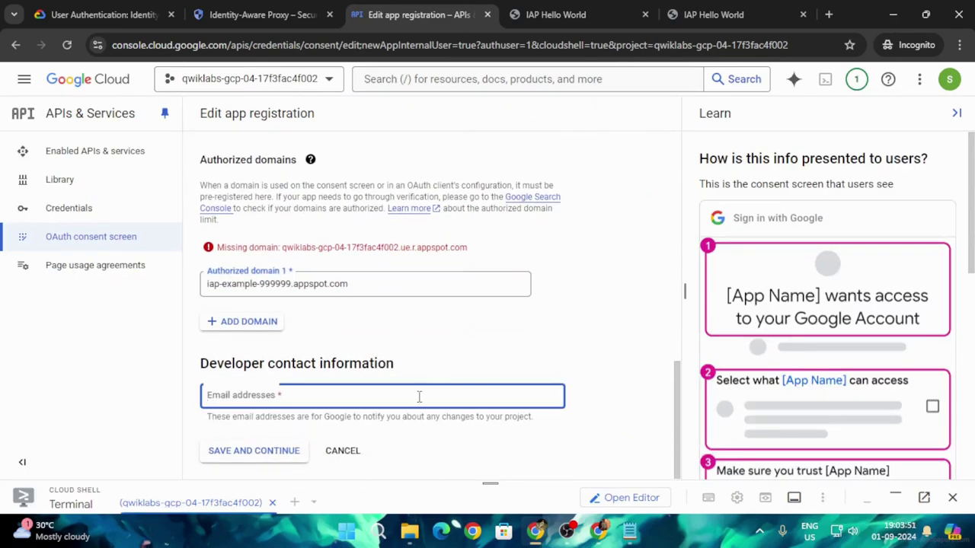
click(73, 11)
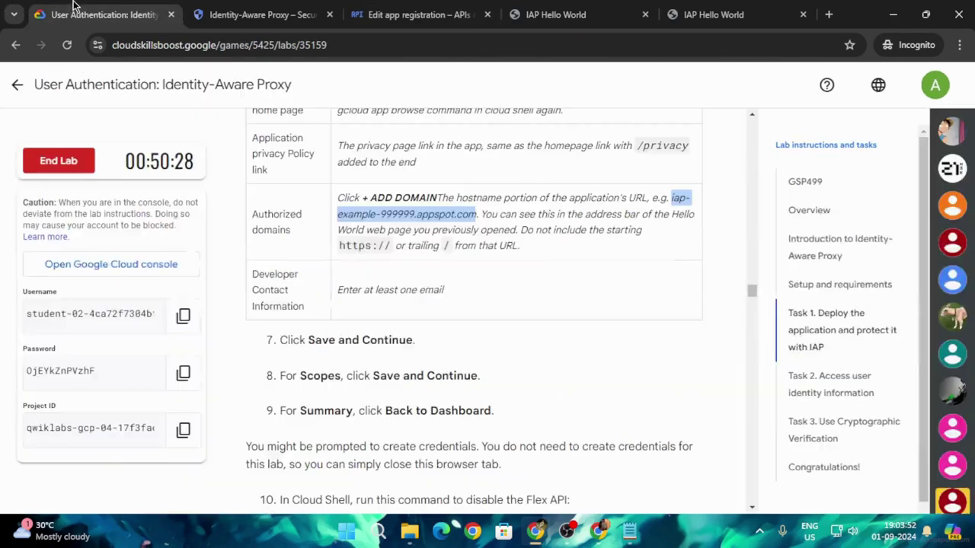
click(183, 315)
click(378, 14)
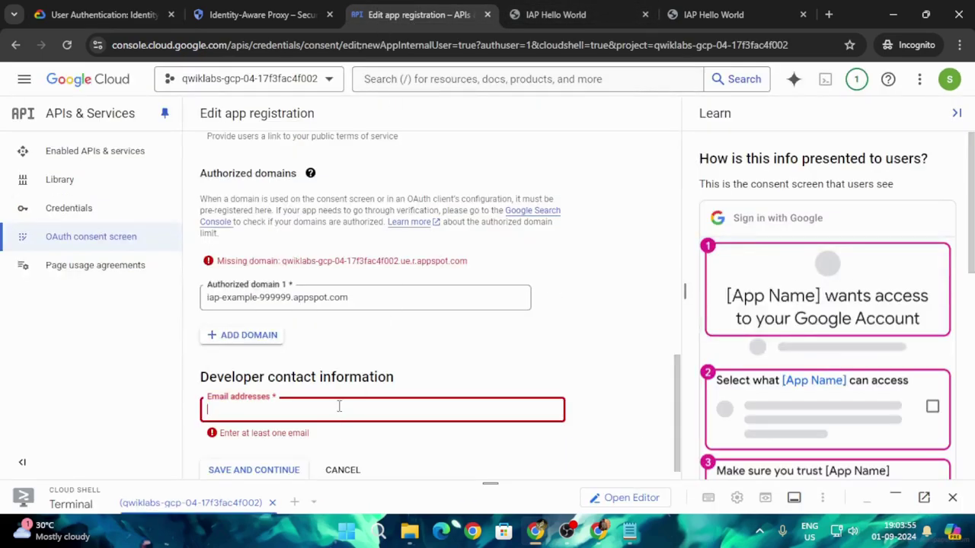
key(ctrl+v)
key(Return)
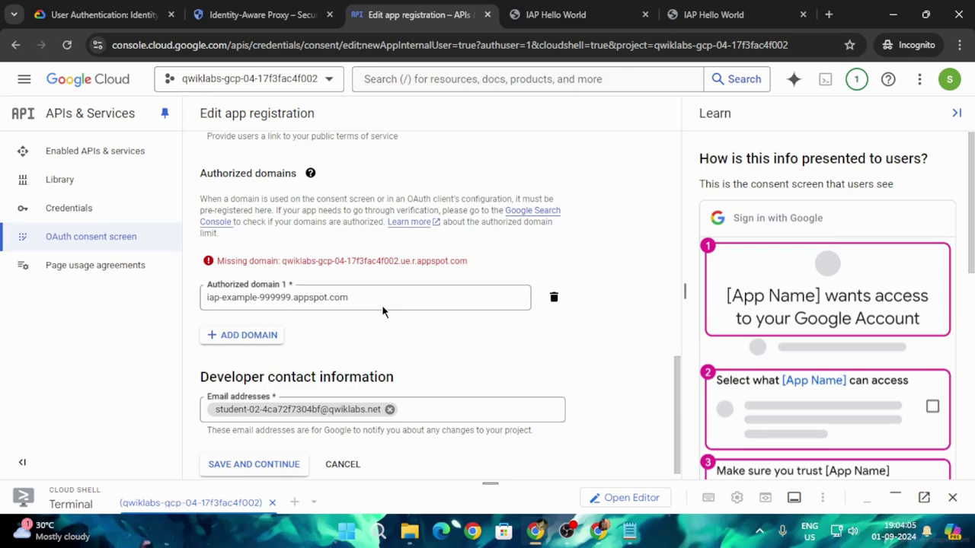
Compare the authorized domains instruction with the Hello World app's address and copy the lab's project ID
click(255, 15)
click(134, 11)
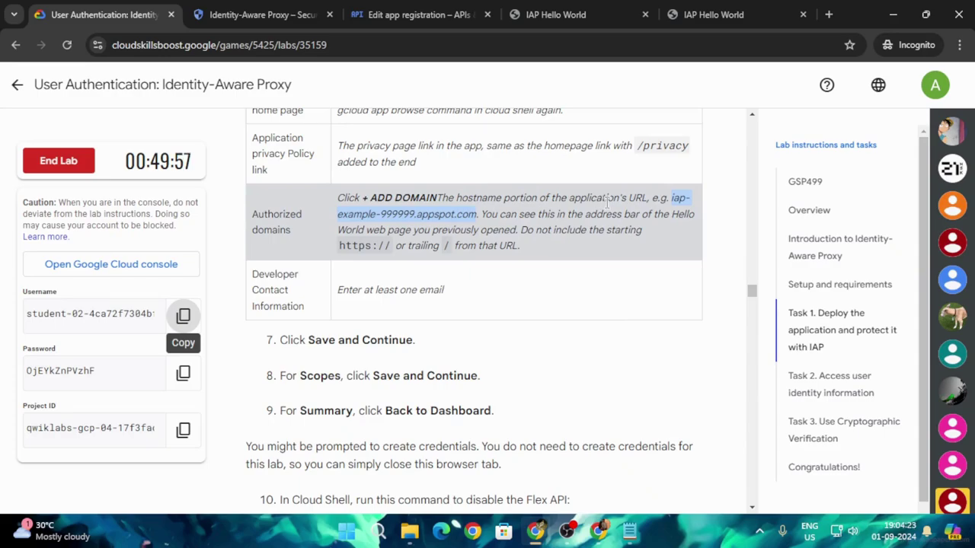
click(579, 14)
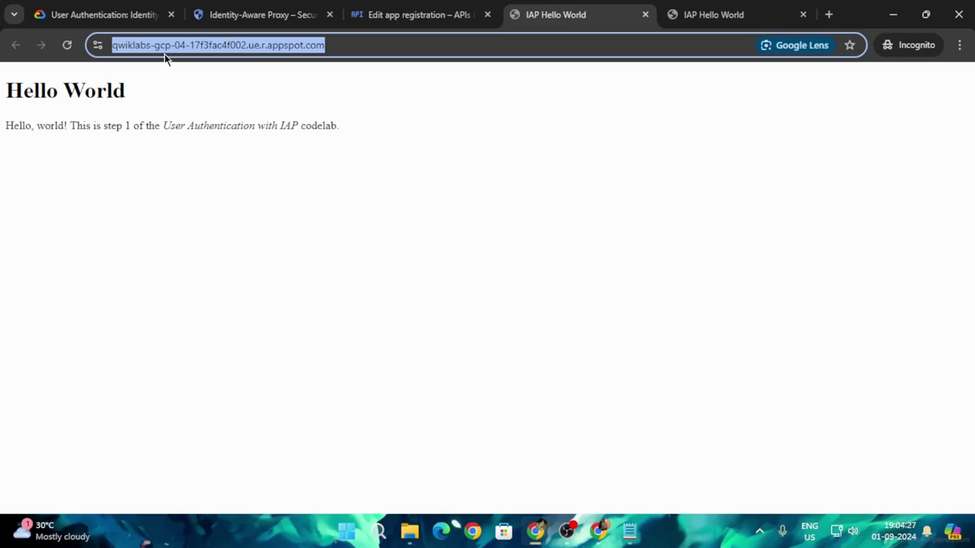
click(53, 8)
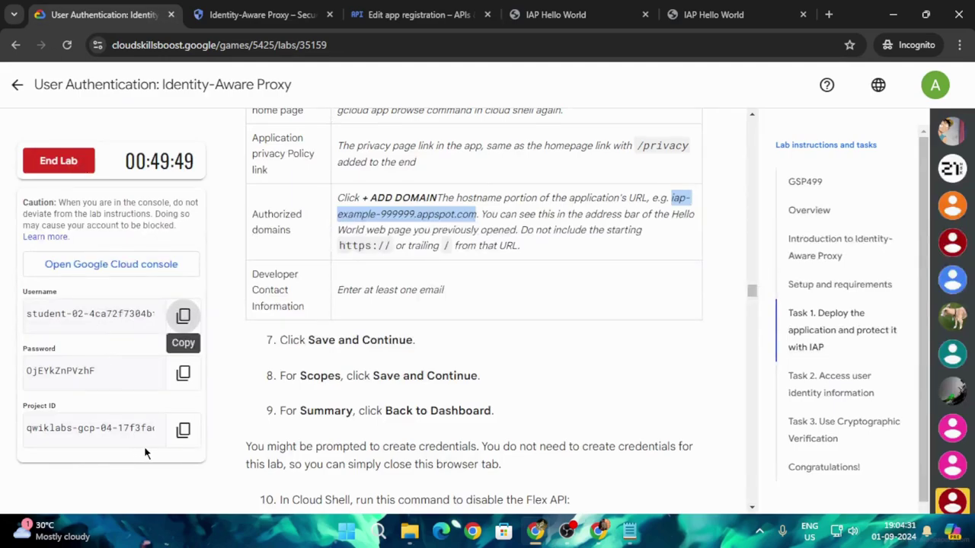
click(183, 429)
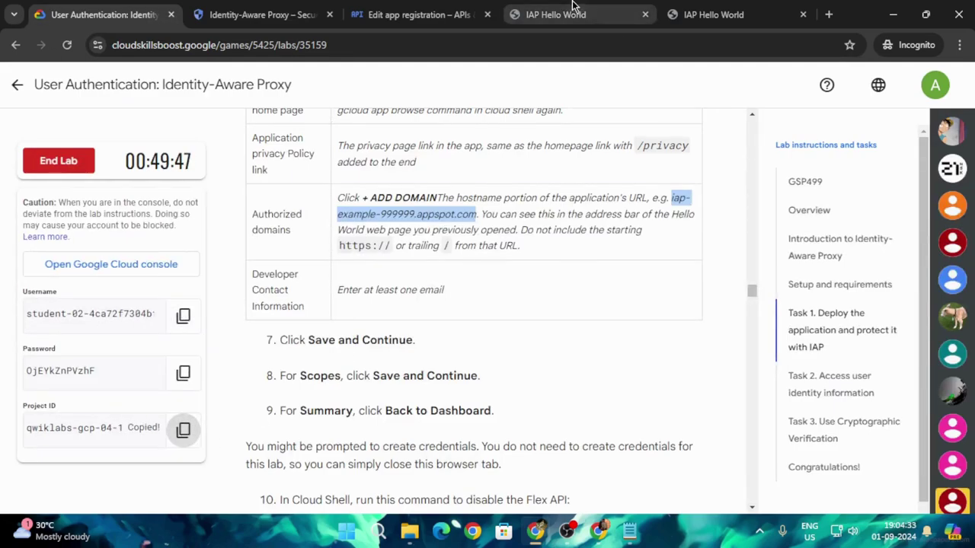
click(525, 9)
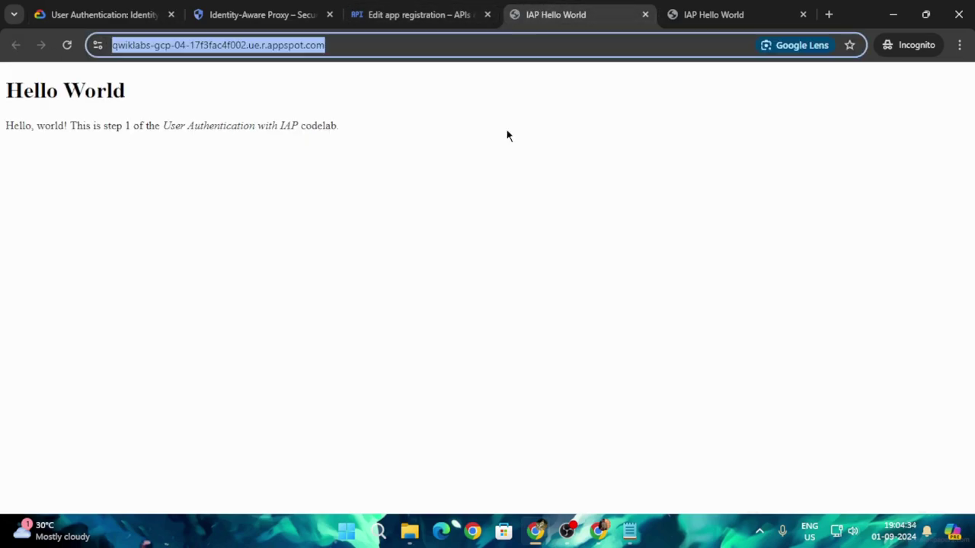
click(347, 9)
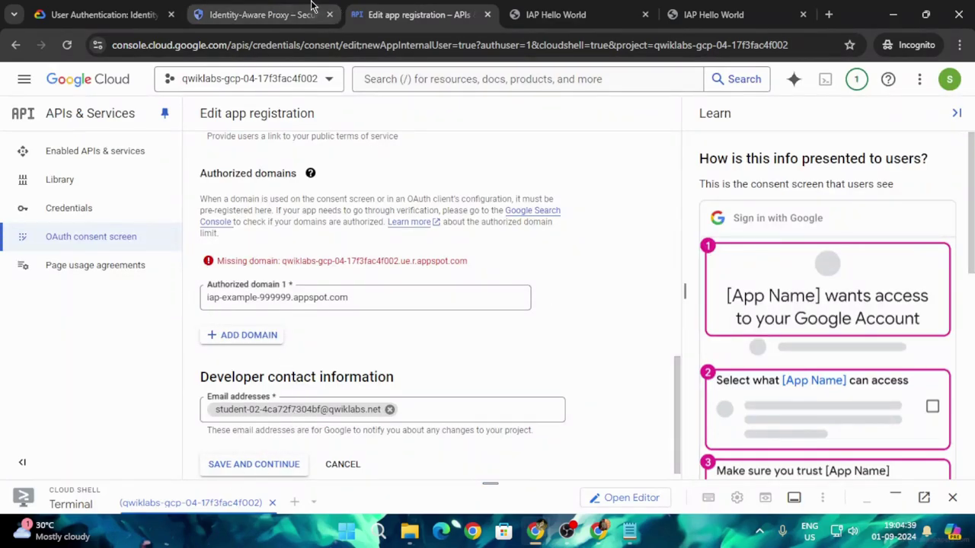
click(259, 14)
click(109, 9)
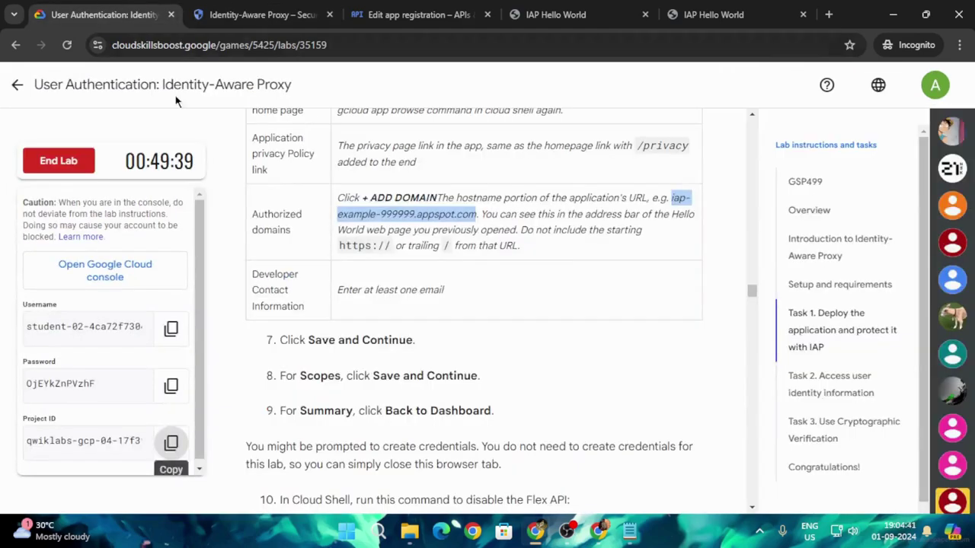
click(415, 14)
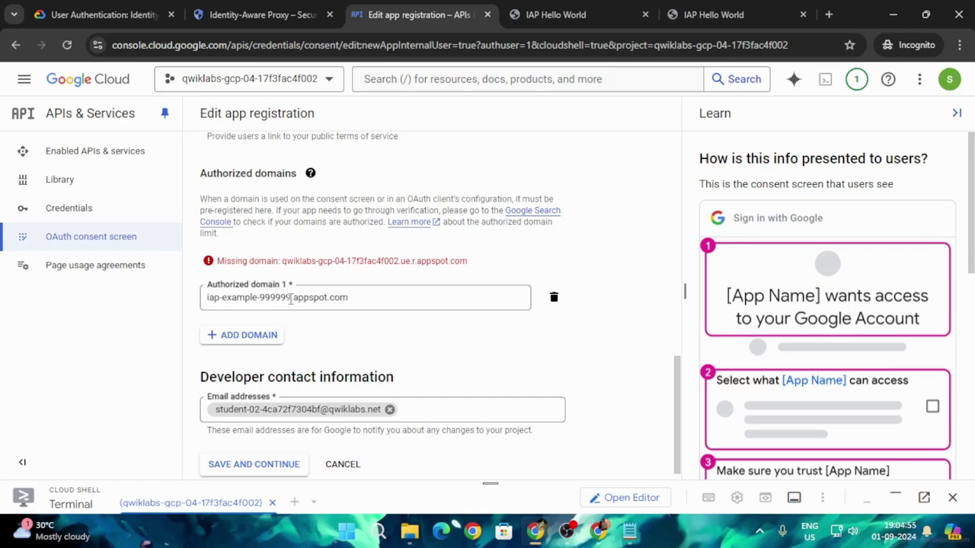
Replace example-999999 in authorized domain 1 with the copied project ID, giving iap-qwiklabs-gcp-04-17f3fac4f002.appspot.com
drag(290, 297, 232, 297)
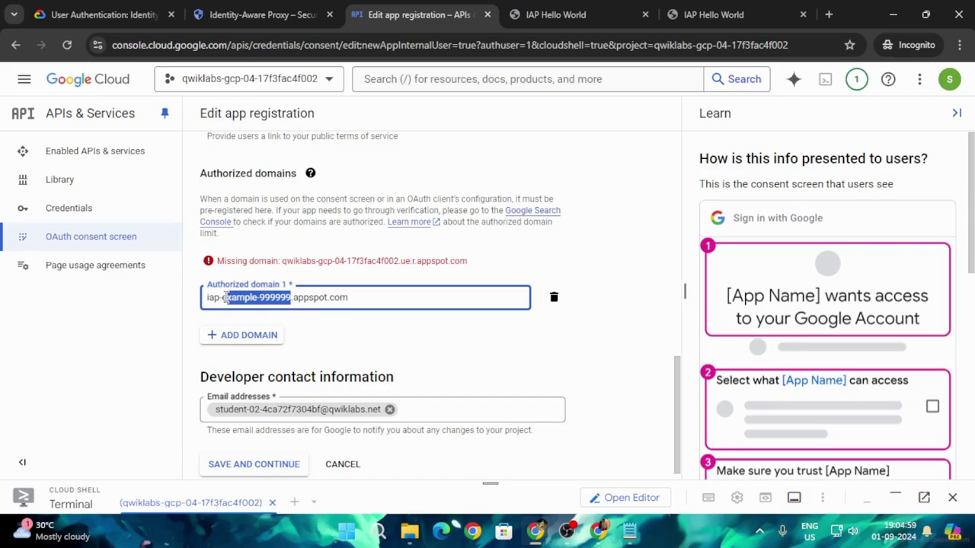
drag(225, 297, 218, 298)
key(ctrl+v)
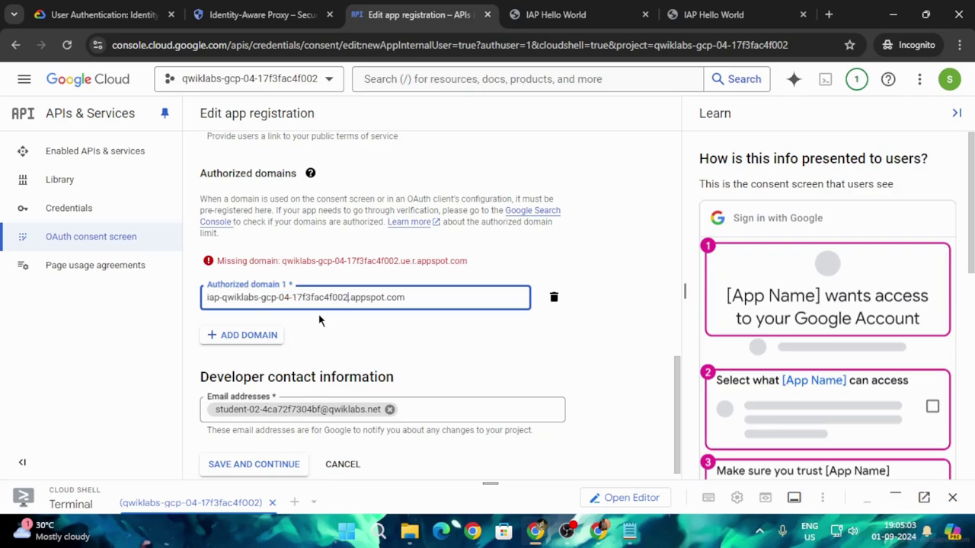
click(406, 331)
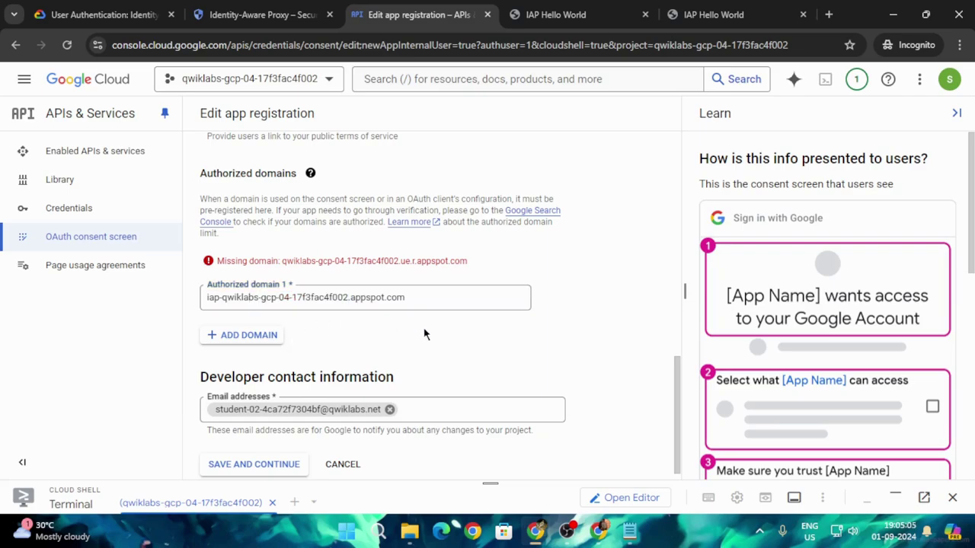
click(414, 294)
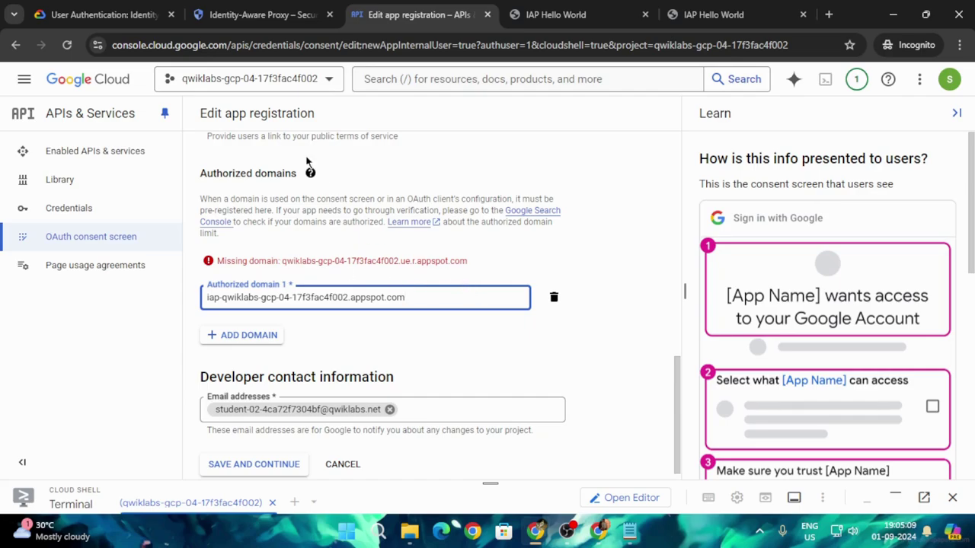
Look over the remaining Task 1 instructions and recheck the progress of the Deploy an App Engine application objective
click(259, 15)
click(95, 14)
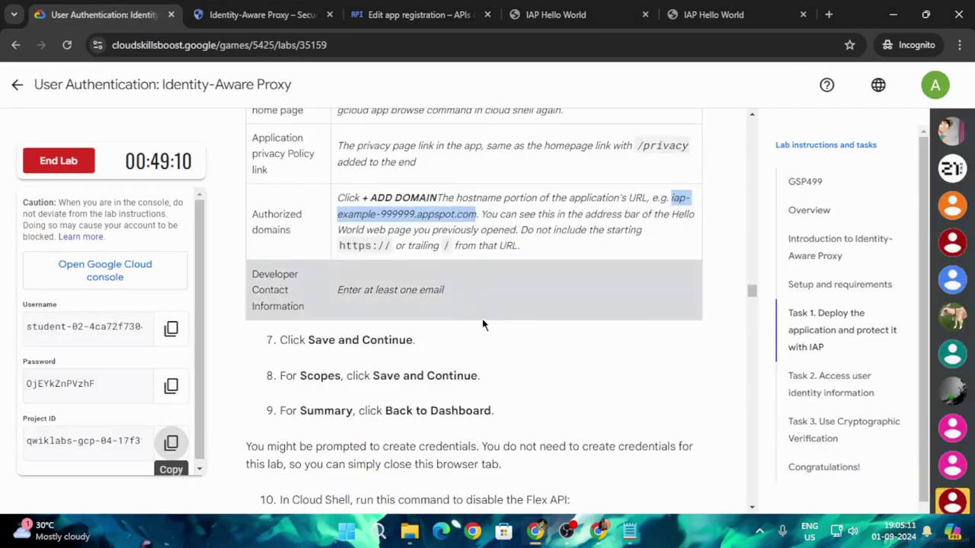
scroll(482, 325, down, 9)
scroll(636, 390, up, 6)
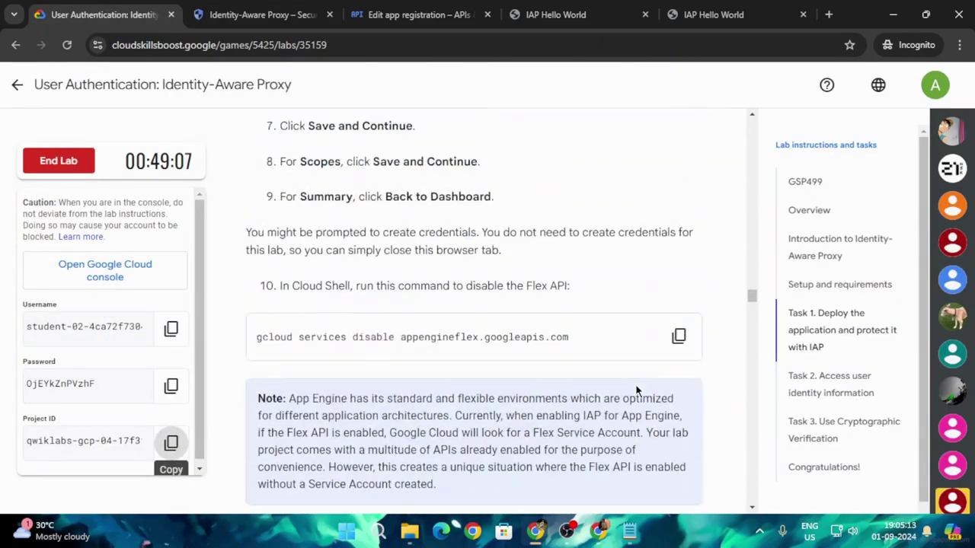
scroll(635, 384, up, 10)
click(393, 383)
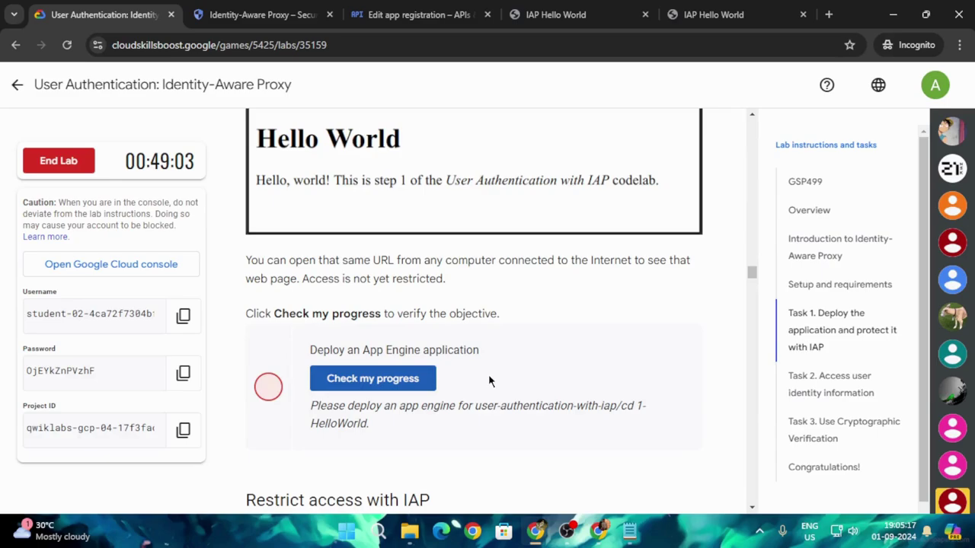
click(427, 379)
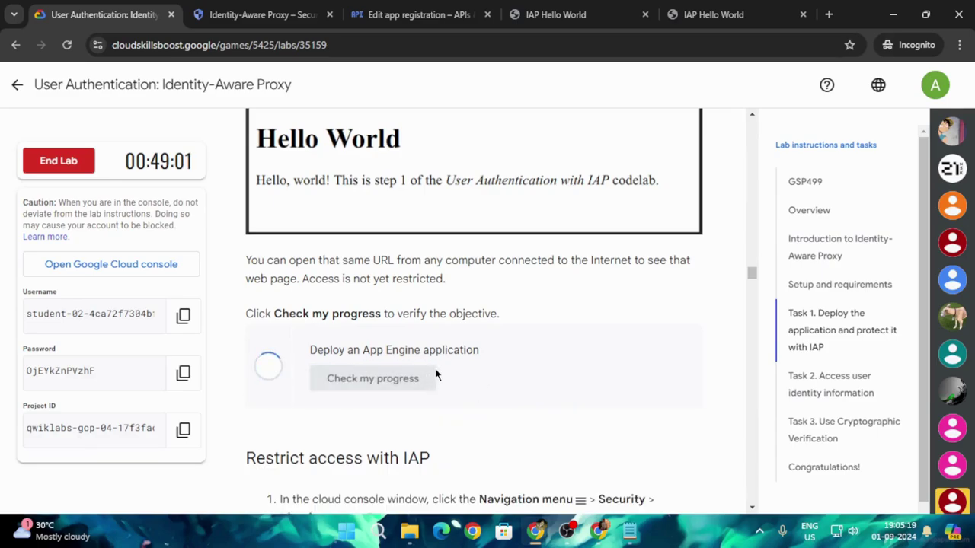
Review the lab's consent screen instructions and remove the iap- prefix from authorized domain 1, leaving qwiklabs-gcp-04-17f3fac4f002.appspot.com
scroll(442, 366, down, 2)
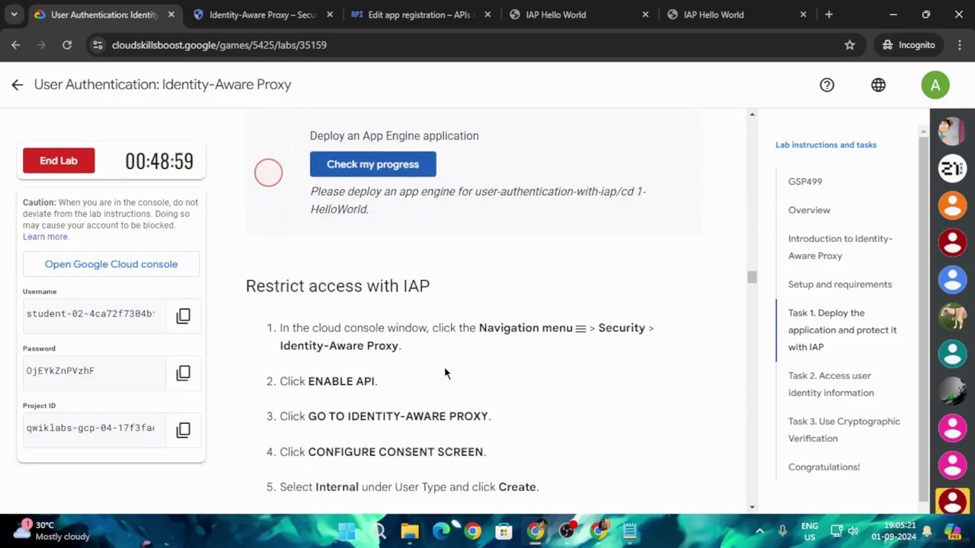
scroll(444, 366, down, 12)
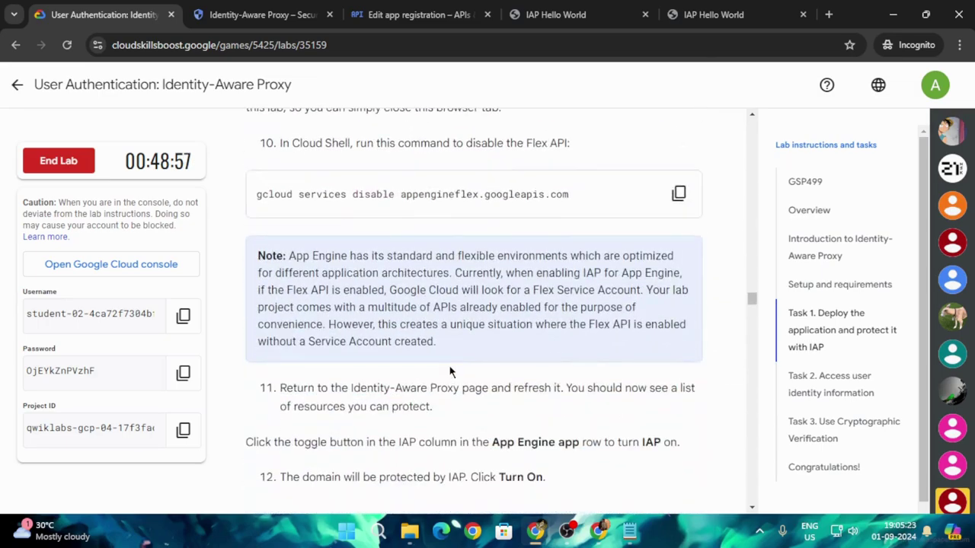
scroll(449, 372, down, 5)
scroll(452, 361, up, 12)
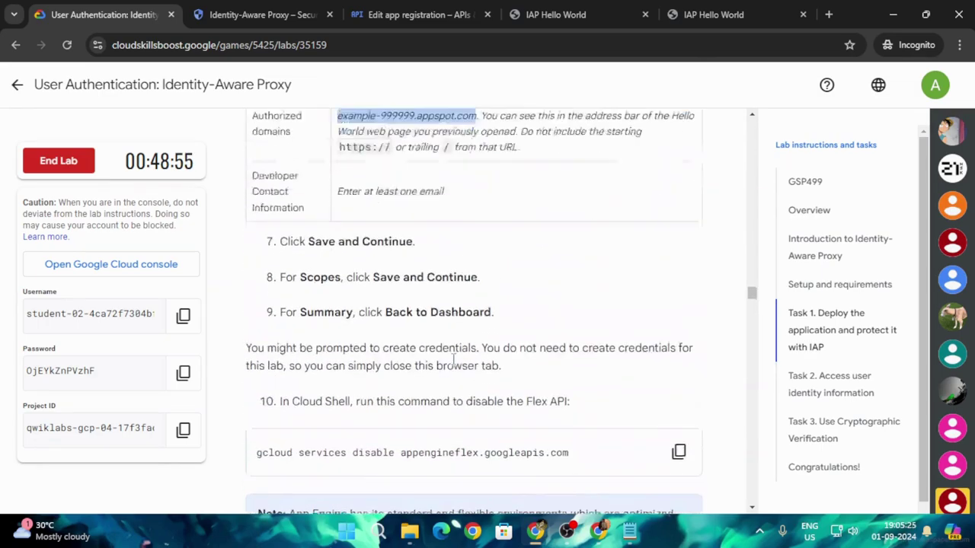
click(419, 15)
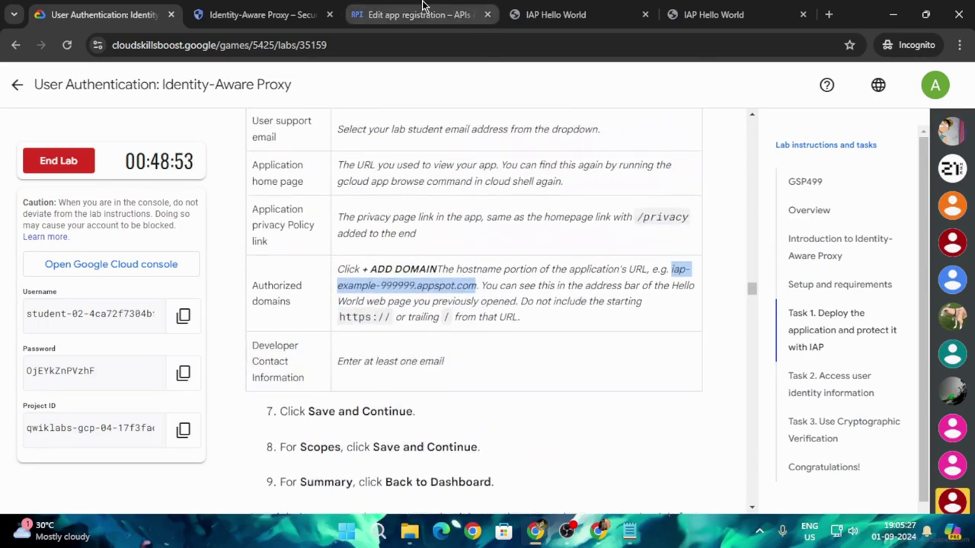
click(274, 451)
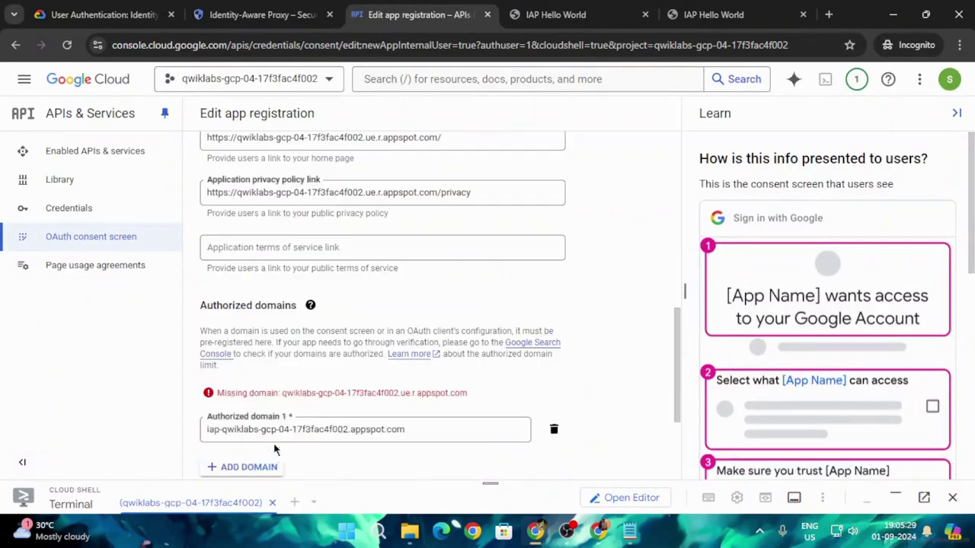
click(420, 432)
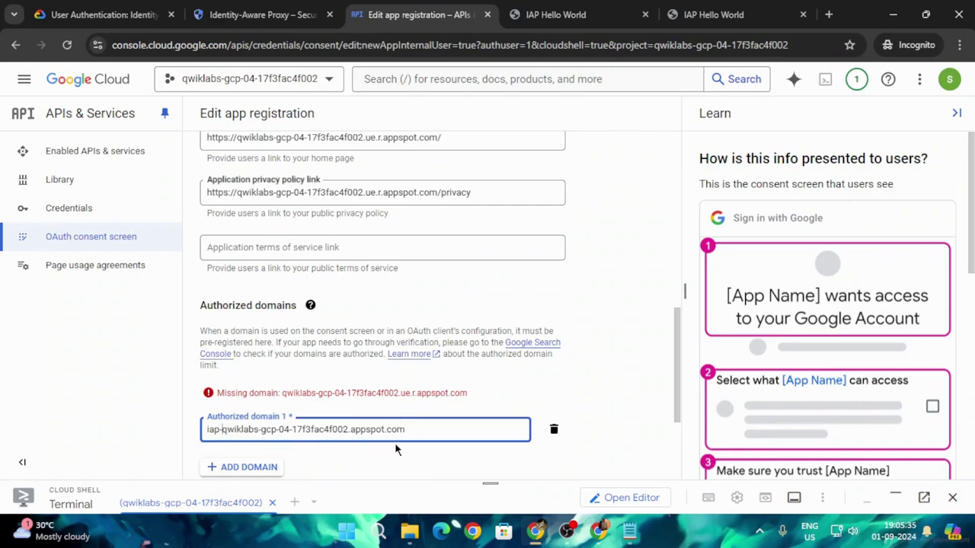
key(BackSpace)
key(BackSpace)
key(BackSpace)
key(BackSpace)
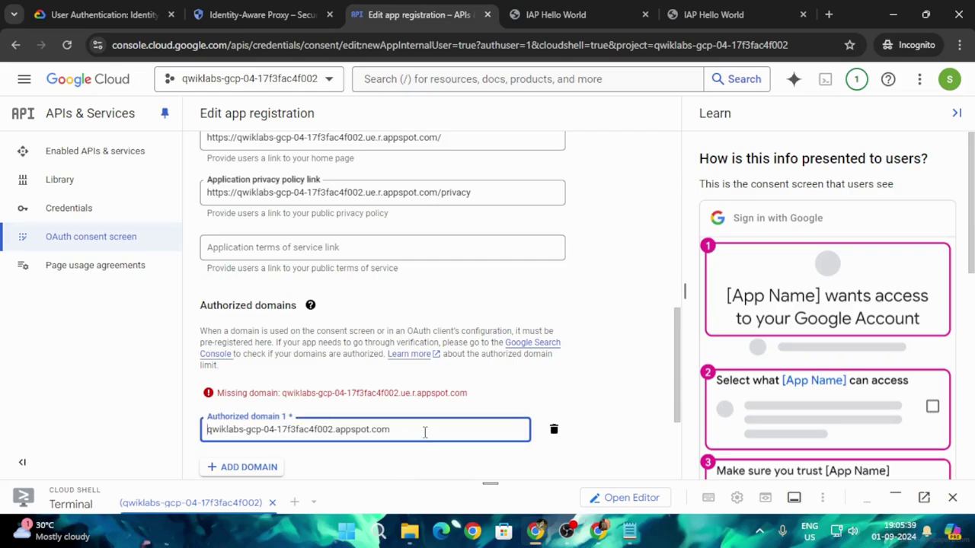
click(425, 432)
key(BackSpace)
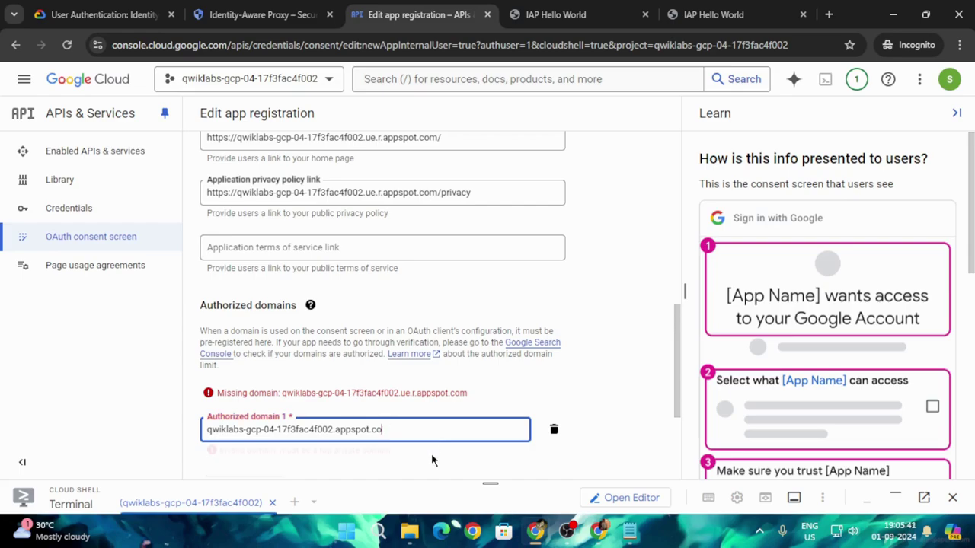
text(m)
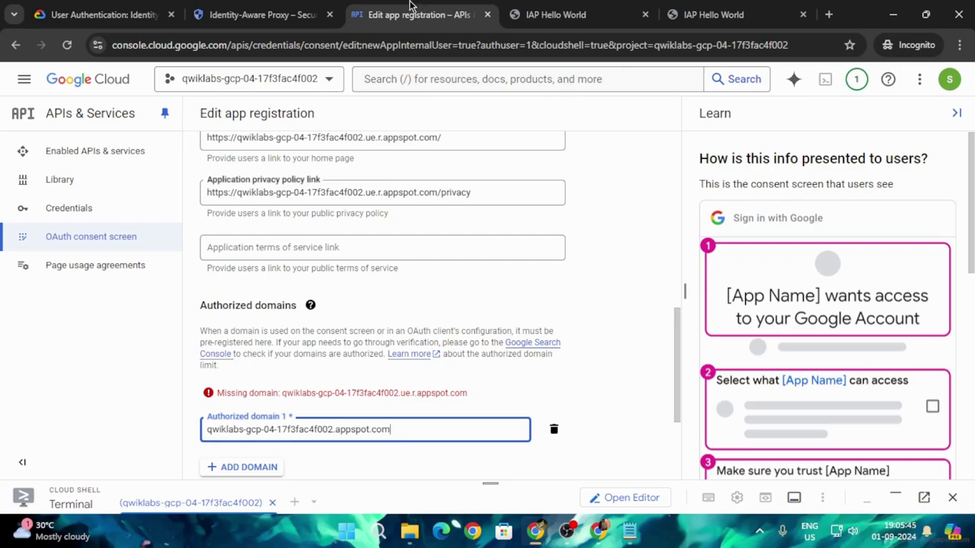
Replace authorized domain 1 with the hostname copied from the application home page link, qwiklabs-gcp-04-17f3fac4f002.ue.r.appspot.com
click(337, 13)
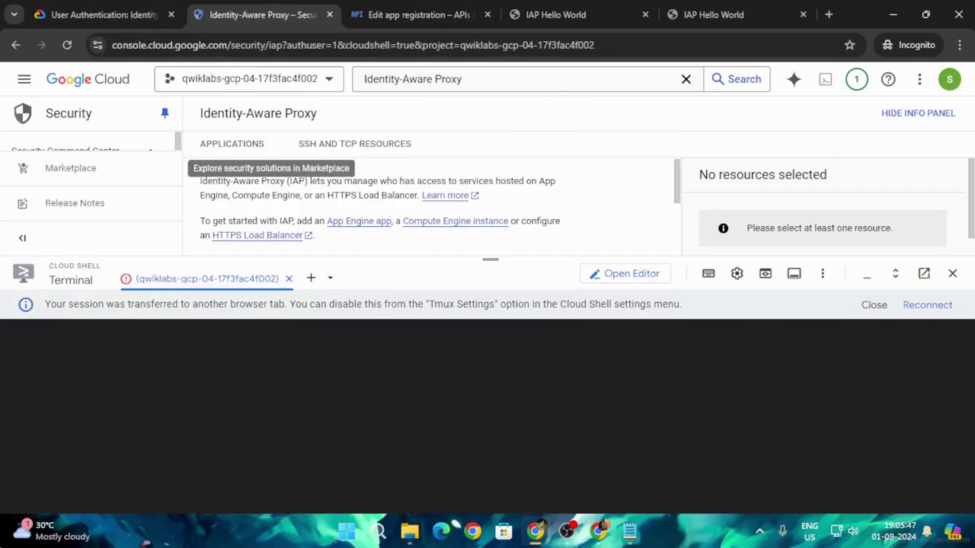
click(596, 6)
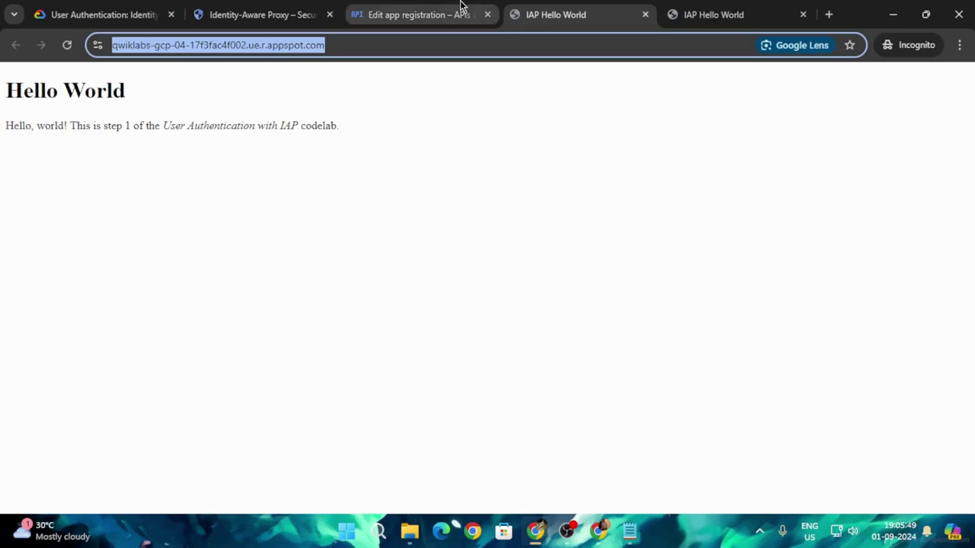
click(349, 9)
scroll(415, 291, up, 1)
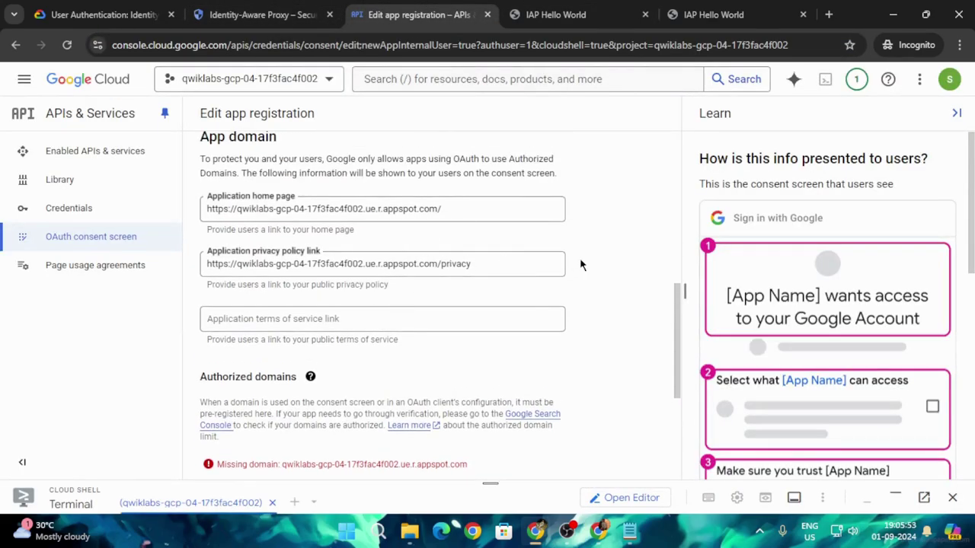
scroll(450, 192, down, 1)
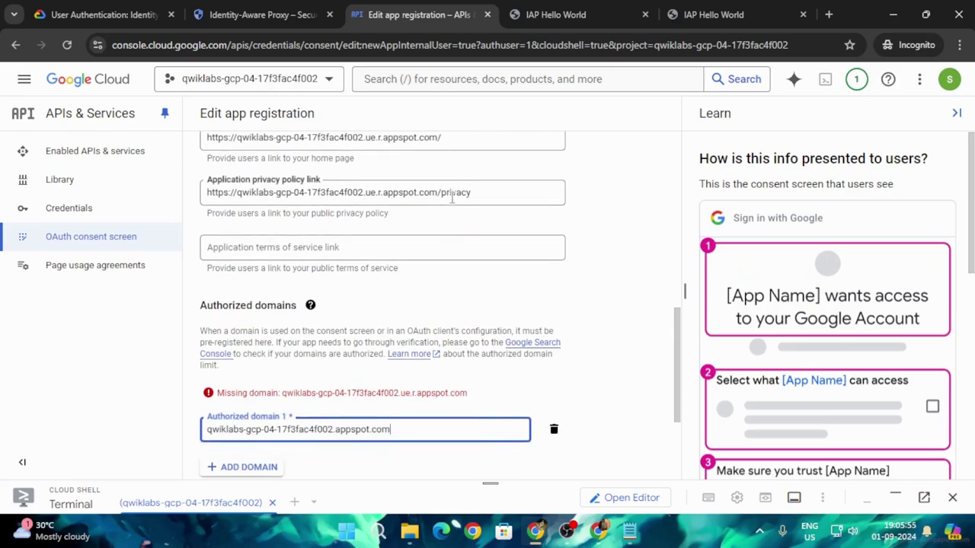
scroll(454, 194, up, 2)
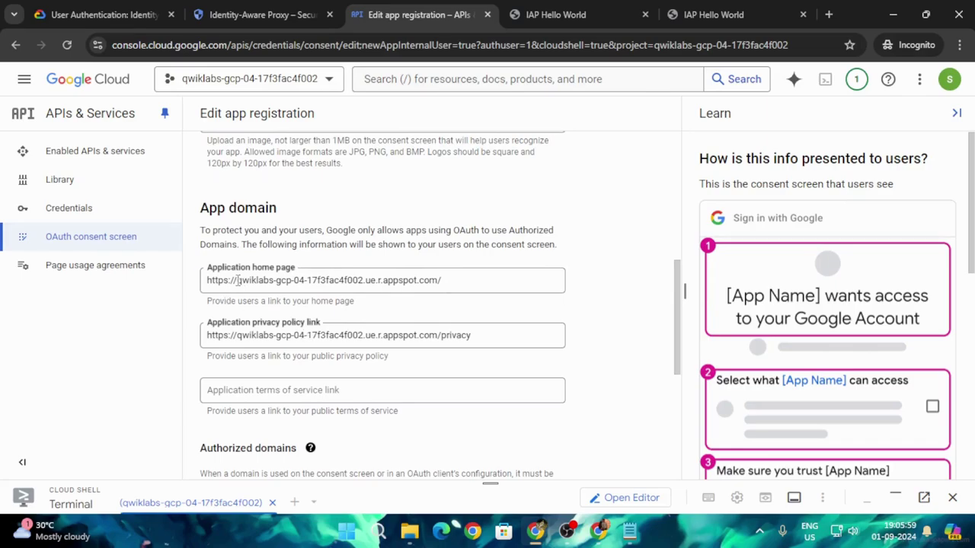
drag(238, 280, 440, 277)
key(ctrl+c)
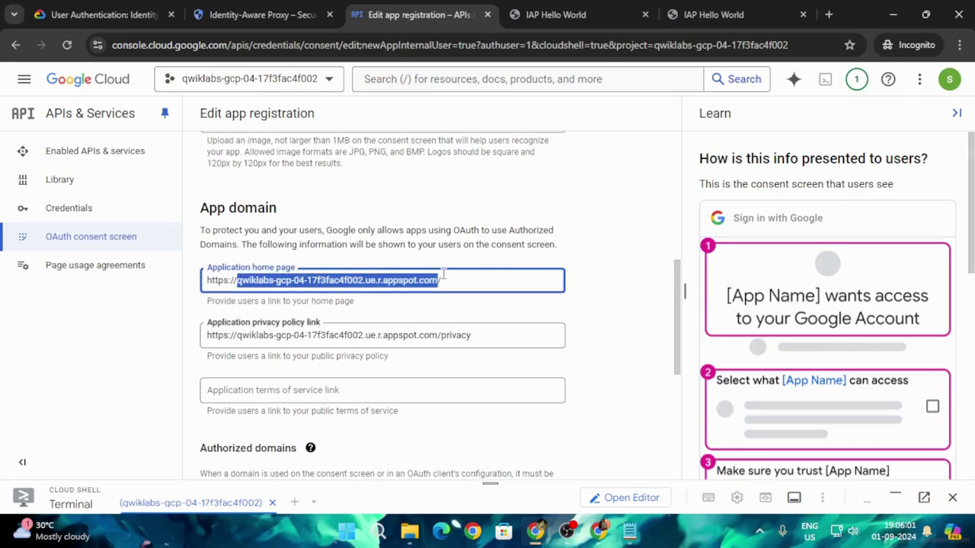
scroll(440, 303, down, 3)
drag(435, 358, 203, 376)
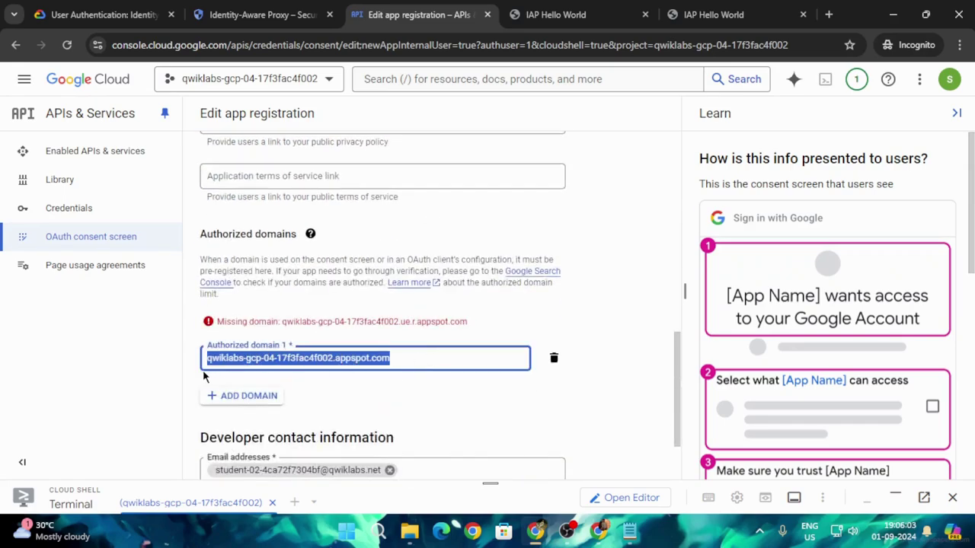
key(ctrl+v)
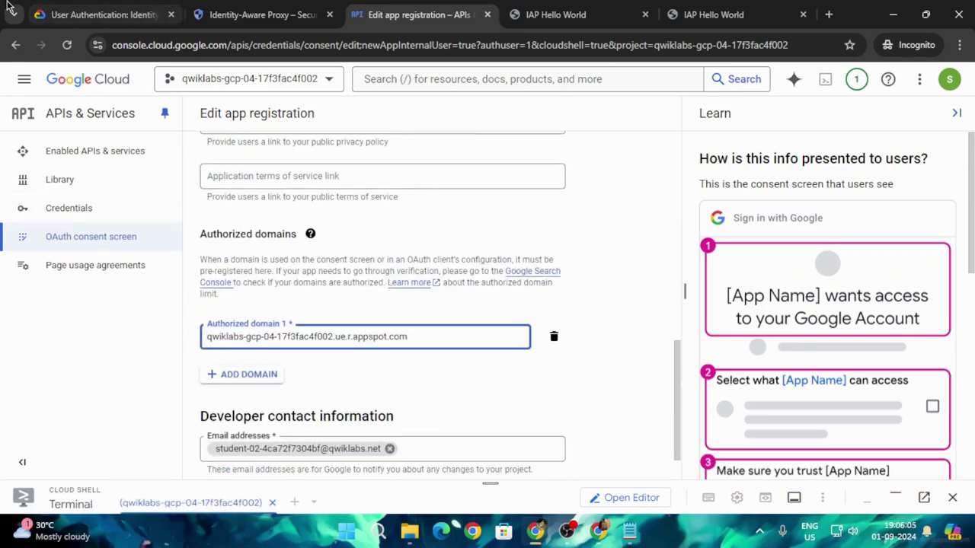
Check the lab's authorized domains instruction, save the OAuth consent screen details and continue to Scopes
click(59, 6)
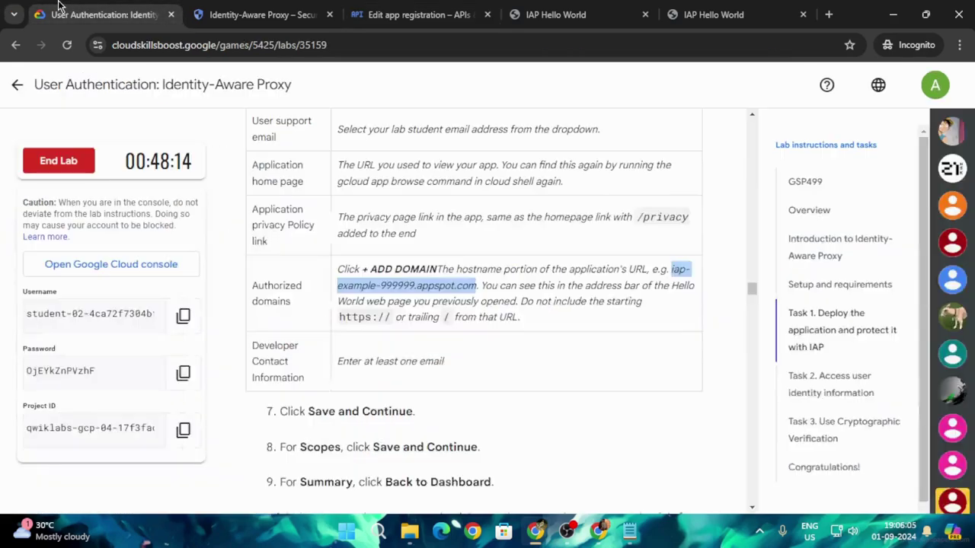
click(372, 13)
scroll(383, 311, down, 1)
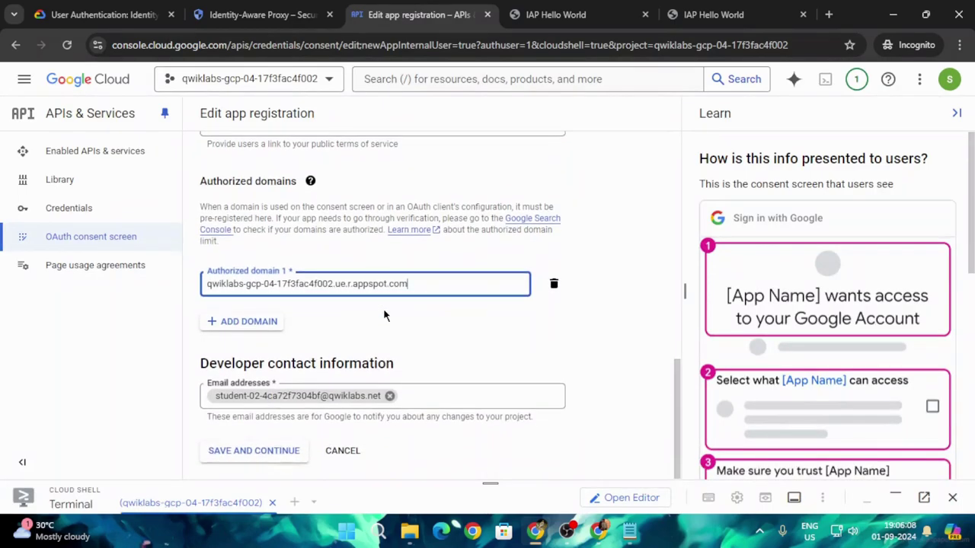
click(258, 451)
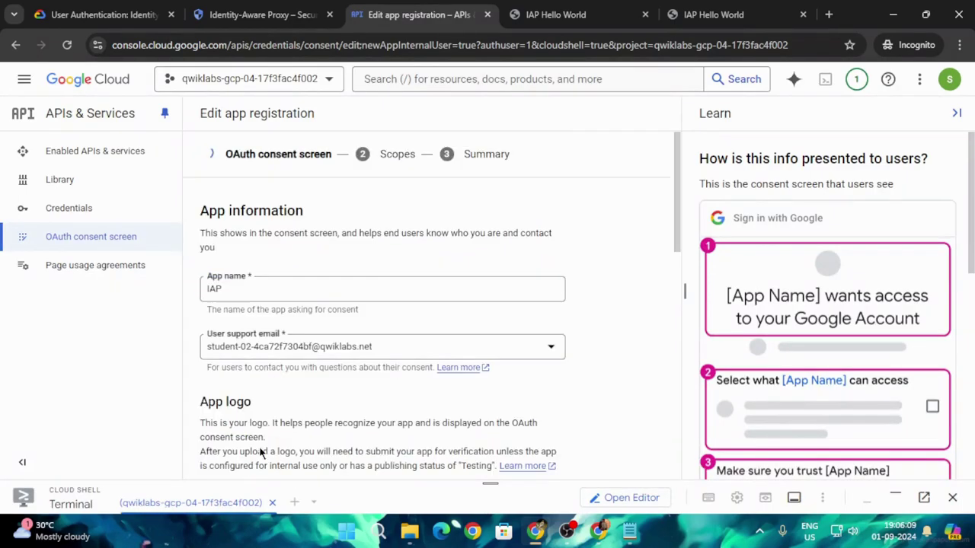
Read the lab's Scopes instruction, then save the Scopes stage without adding any scopes and continue to Summary
click(107, 13)
scroll(470, 331, down, 2)
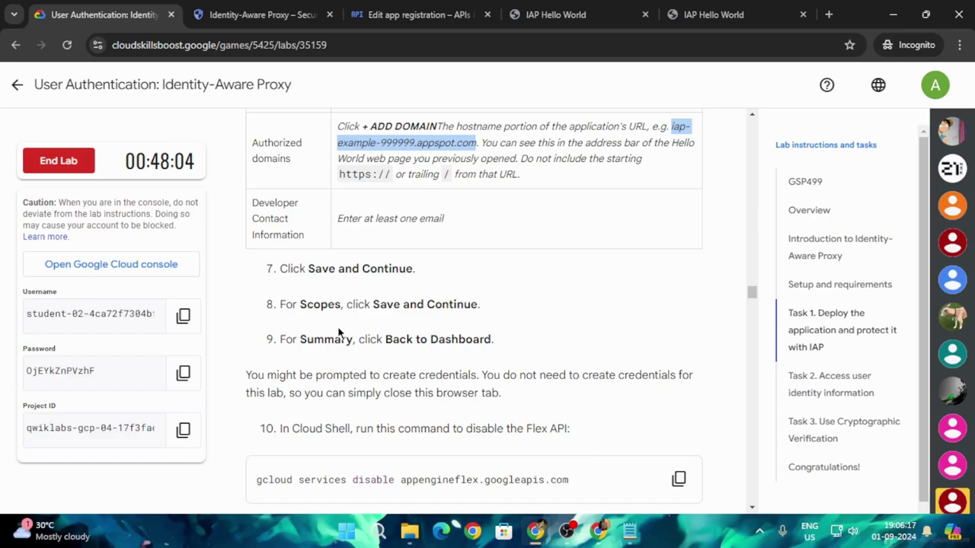
click(418, 14)
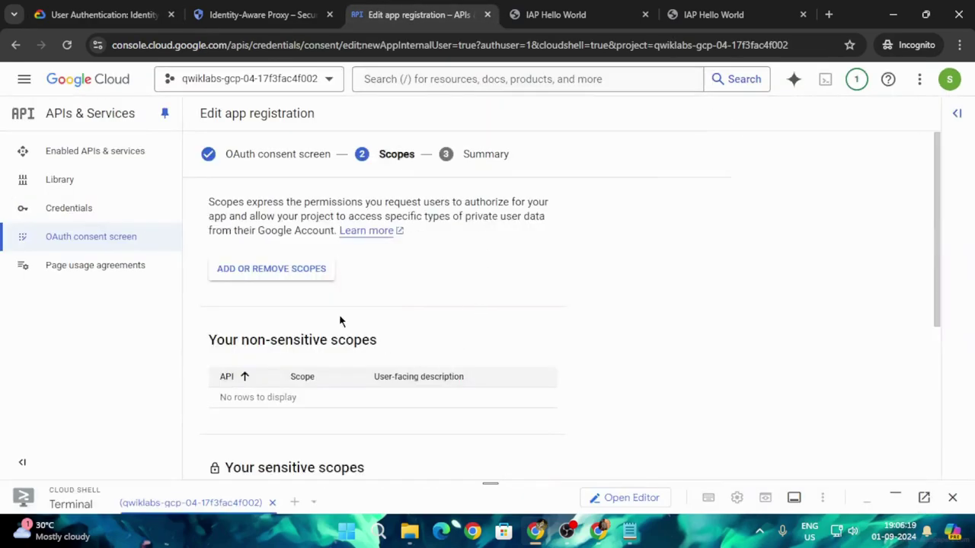
scroll(339, 318, down, 1)
scroll(336, 314, up, 1)
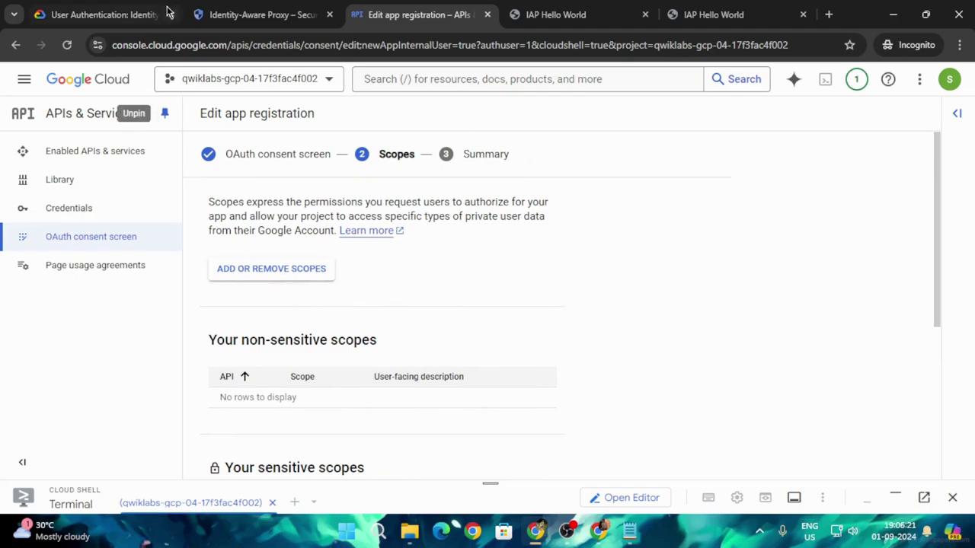
click(83, 11)
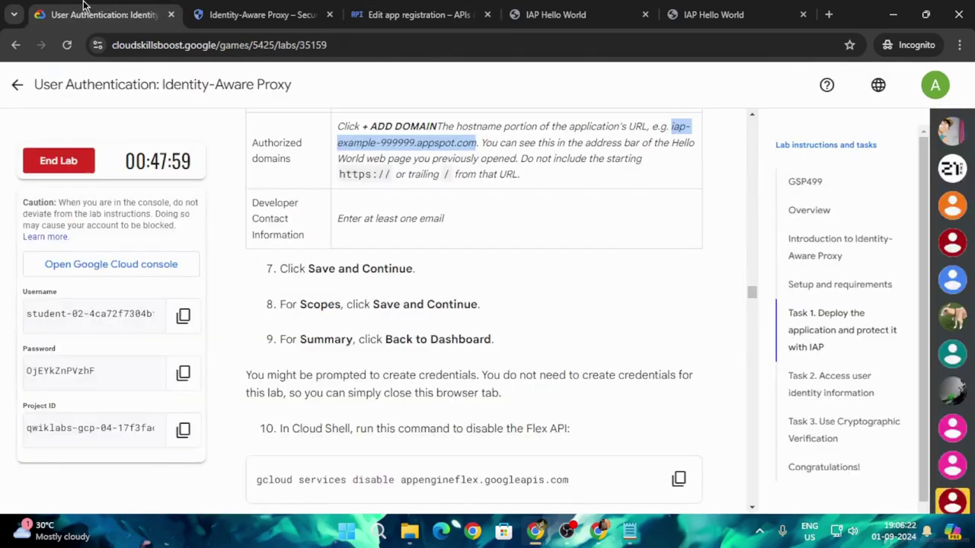
click(373, 12)
scroll(327, 327, down, 5)
click(255, 453)
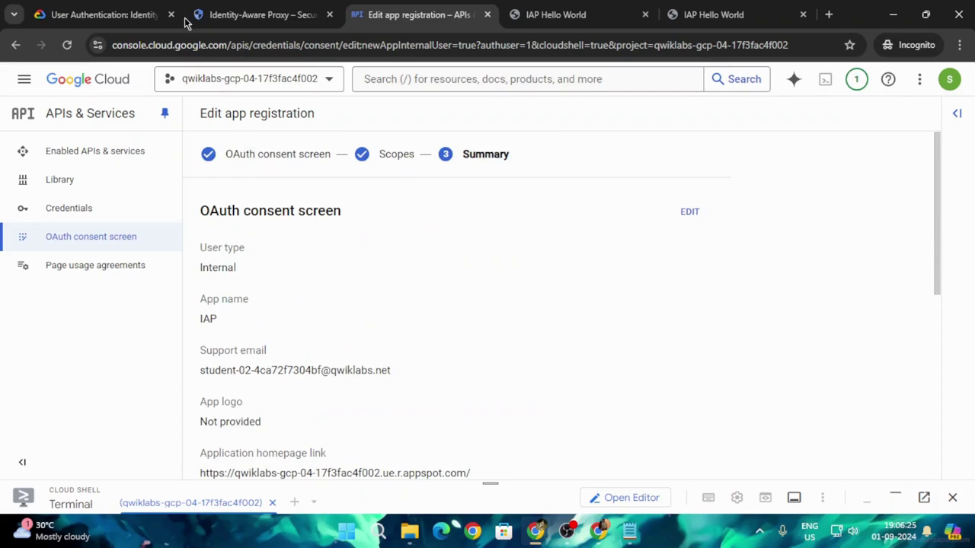
Check the lab's Summary instruction and finish the app registration by returning to the OAuth consent dashboard
click(99, 14)
scroll(309, 288, down, 1)
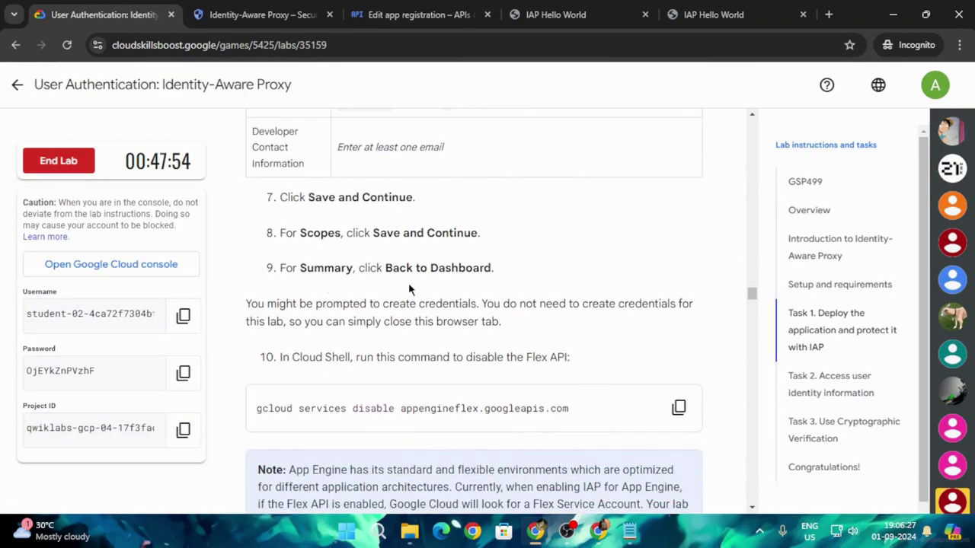
click(419, 13)
scroll(429, 243, down, 5)
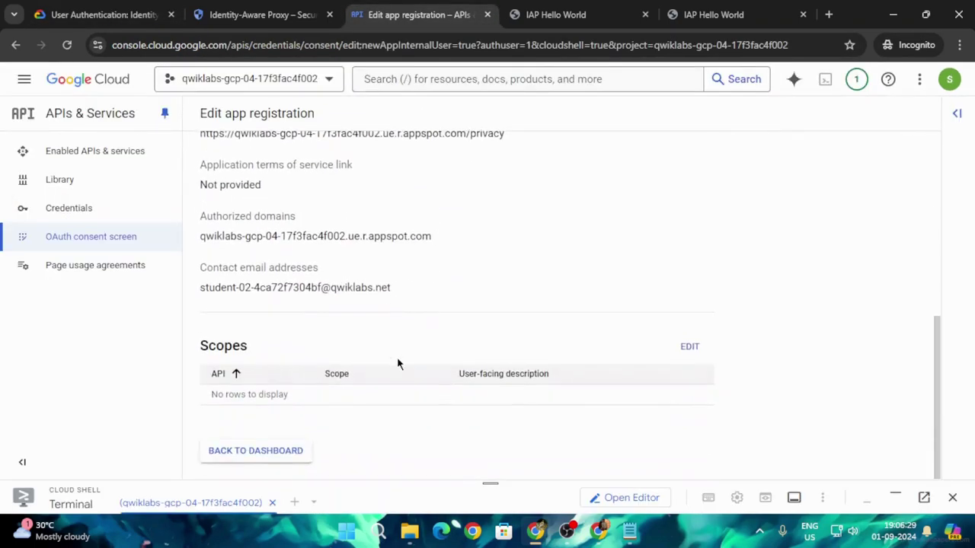
click(279, 456)
Copy the Flex API command from the lab and run gcloud services disable appengineflex.googleapis.com in Cloud Shell
click(102, 11)
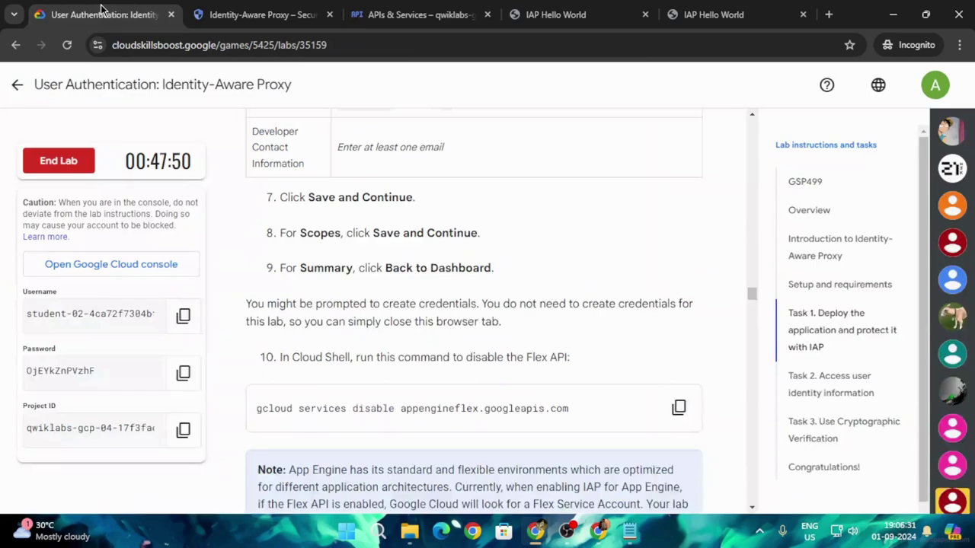
scroll(259, 209, down, 4)
scroll(350, 252, up, 3)
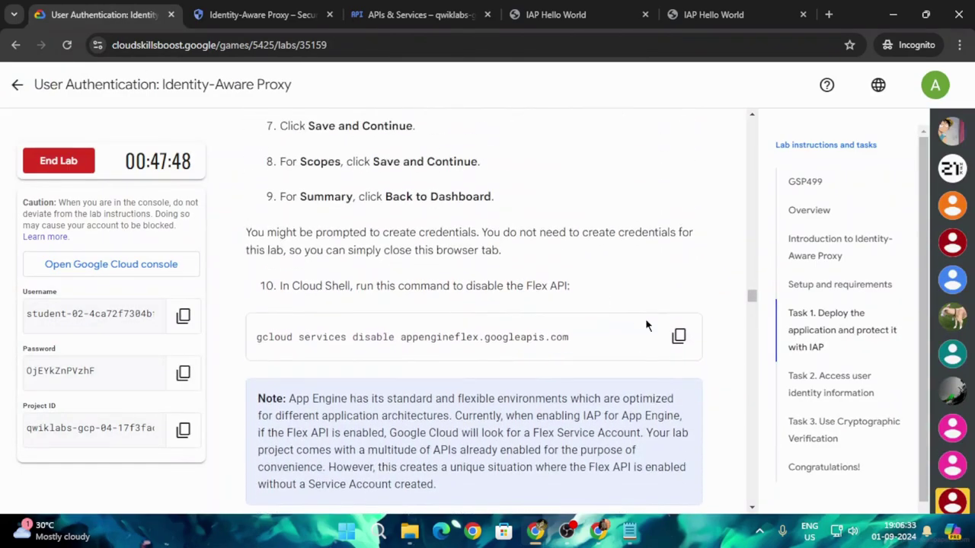
click(682, 342)
click(419, 13)
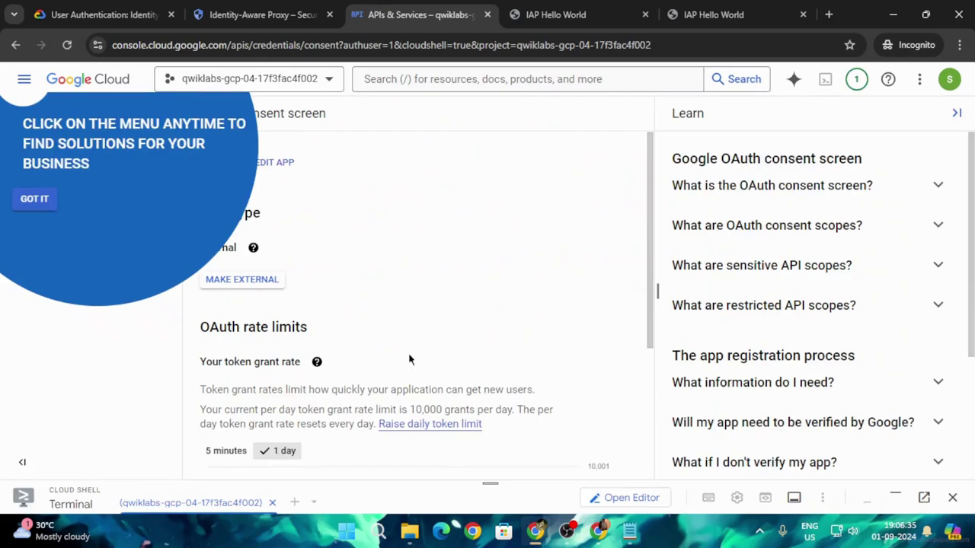
drag(494, 482, 473, 170)
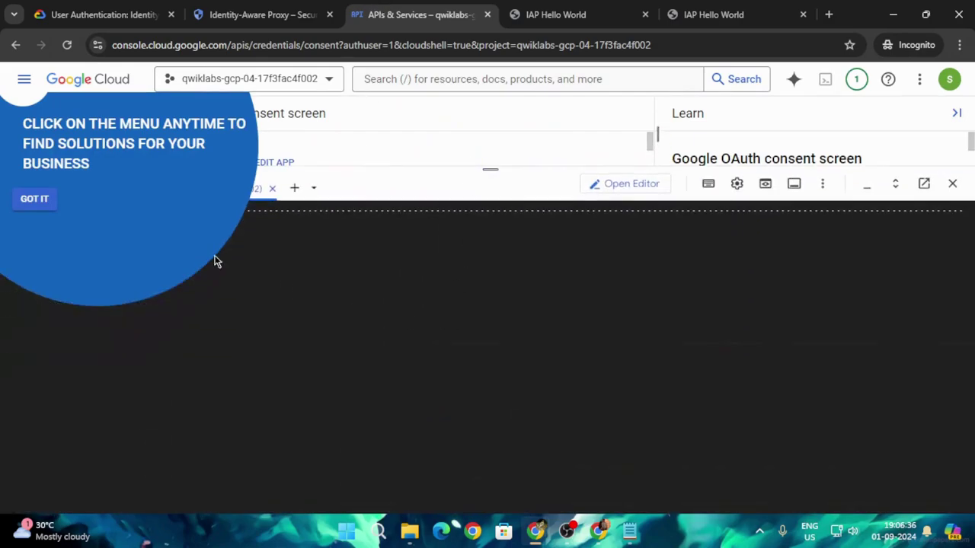
click(35, 200)
key(ctrl+v)
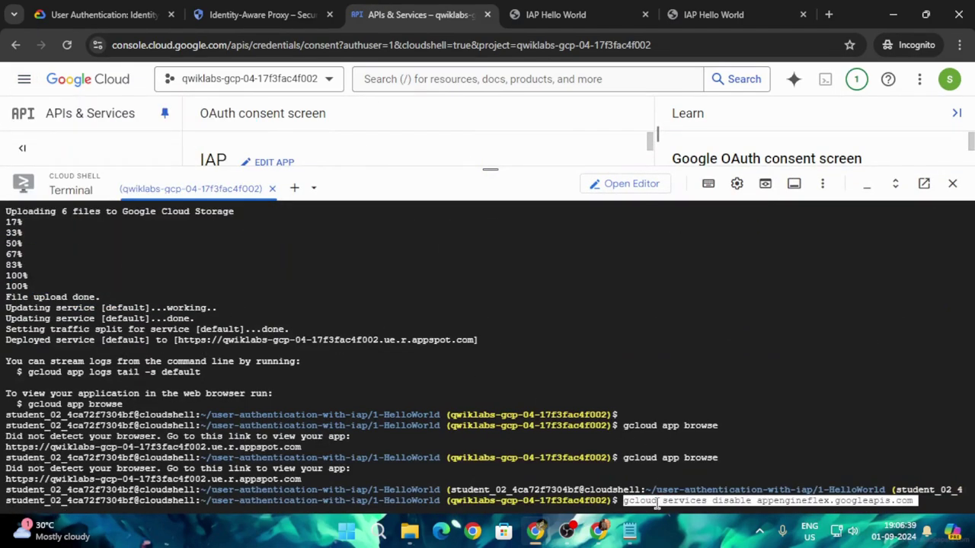
key(Return)
Read the lab's instructions for turning IAP on, shrink the Cloud Shell terminal and look over the IAP consent screen page
click(126, 13)
scroll(449, 385, down, 3)
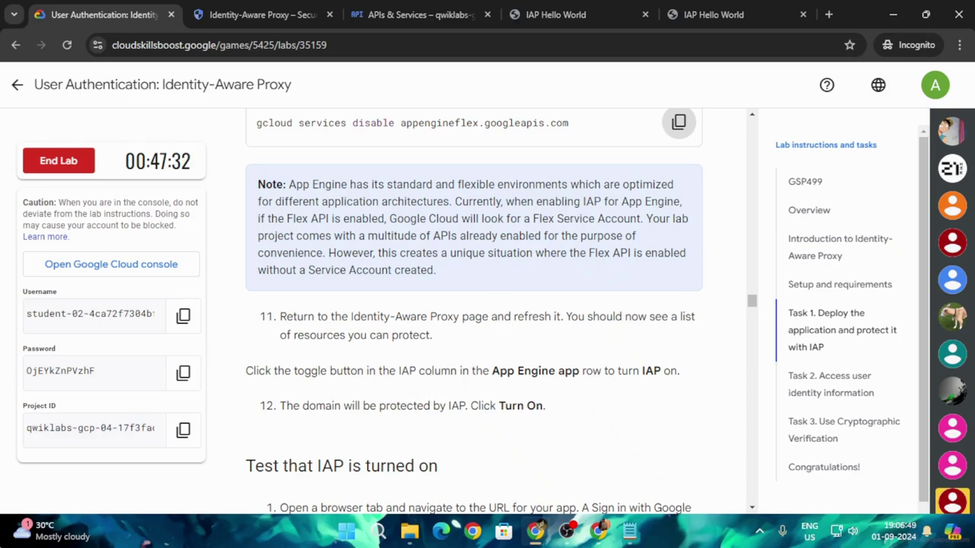
click(473, 10)
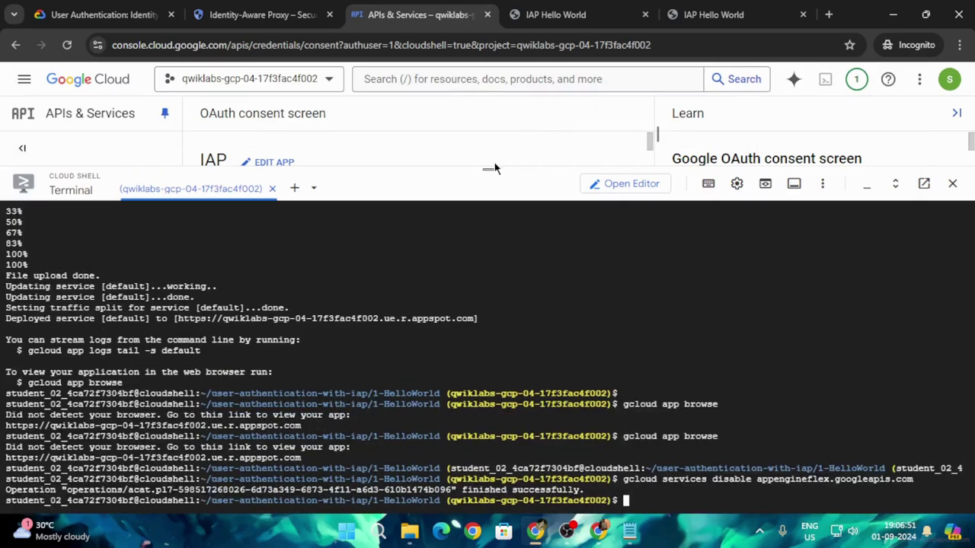
drag(469, 169, 541, 442)
scroll(276, 237, down, 3)
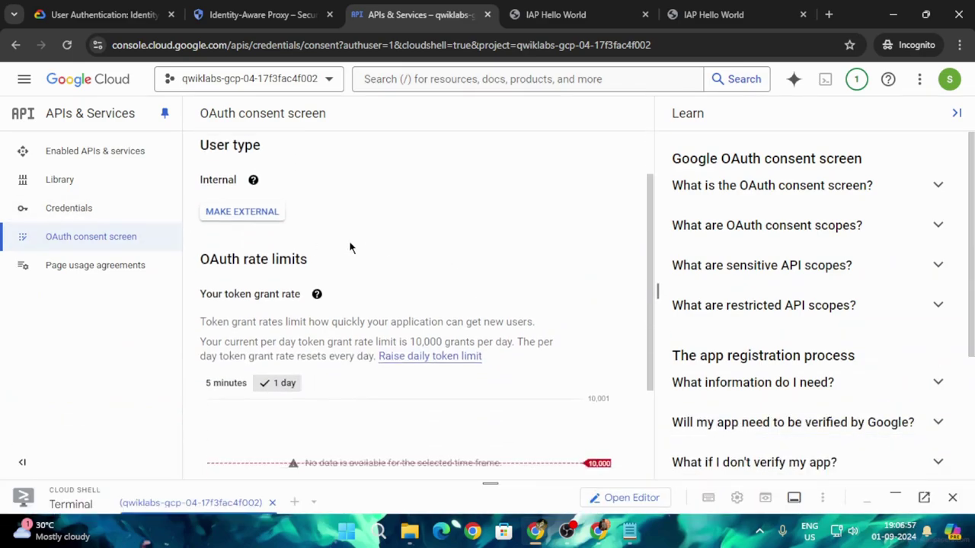
scroll(364, 270, up, 3)
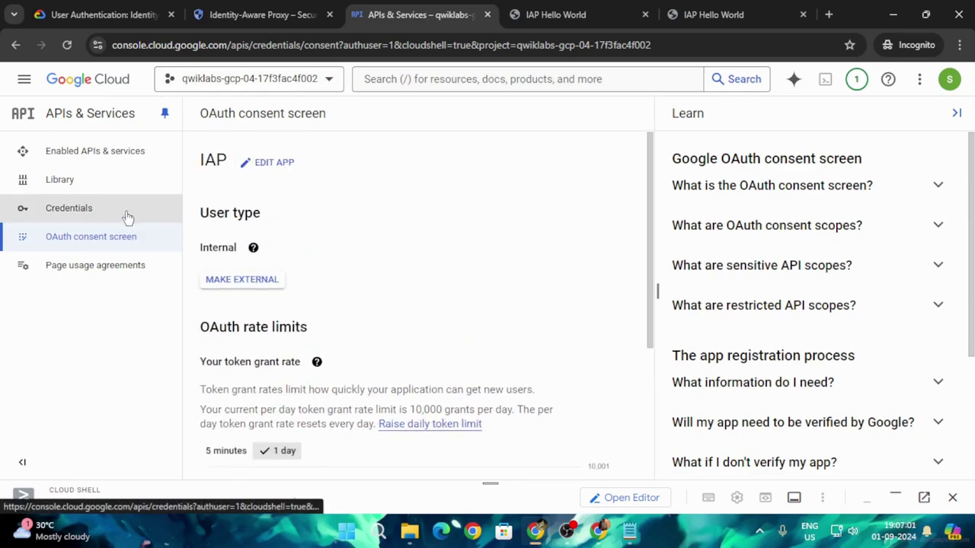
click(151, 12)
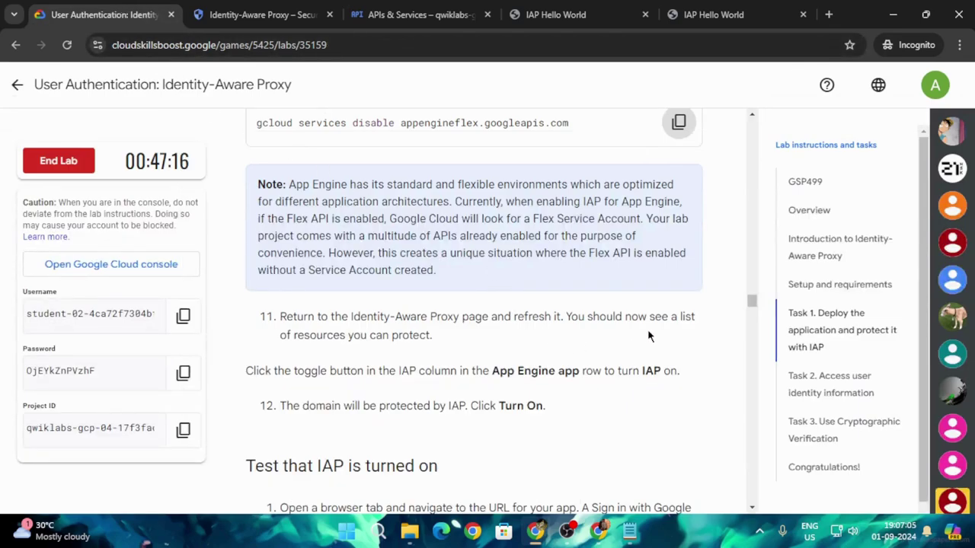
click(409, 12)
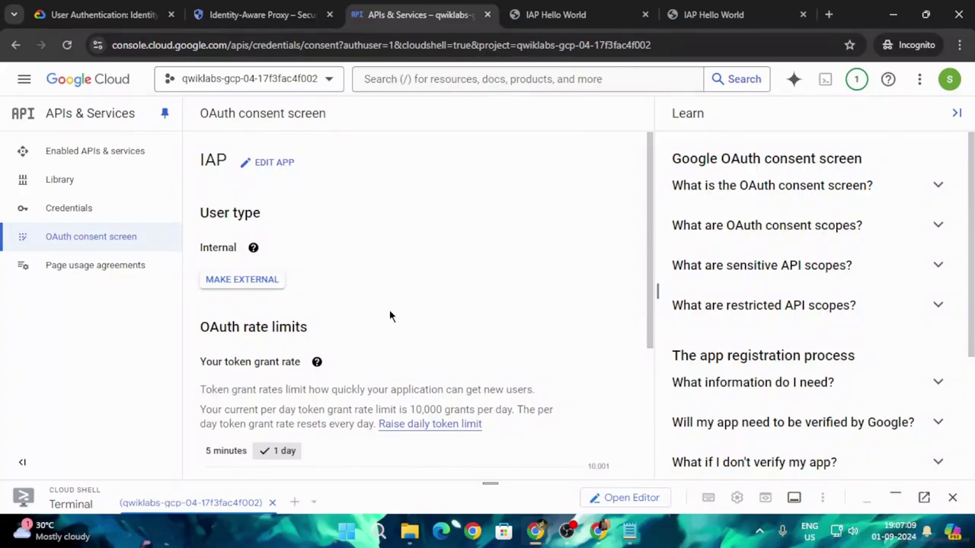
Reopen the IAP app registration for editing, review its fields and go back to the initial registration page
click(256, 164)
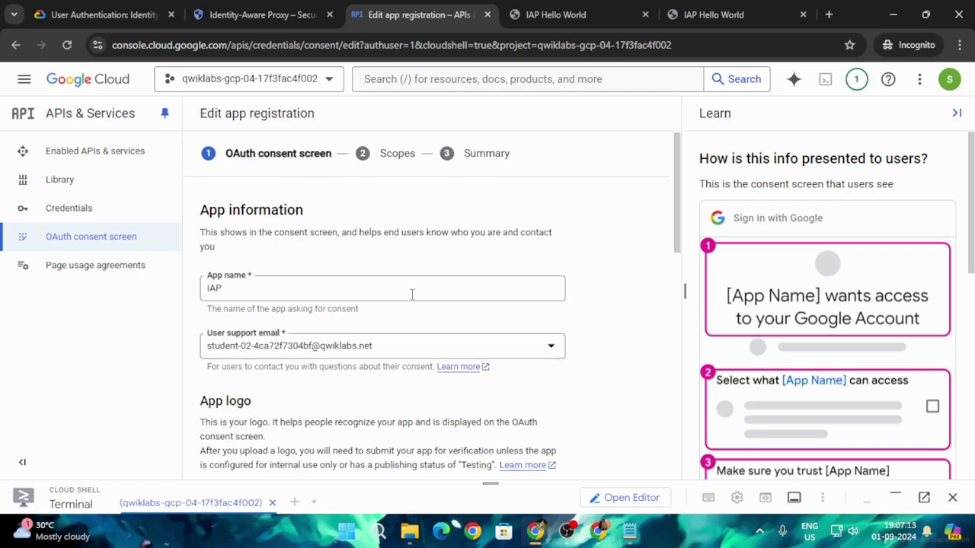
scroll(403, 288, down, 10)
scroll(404, 288, up, 10)
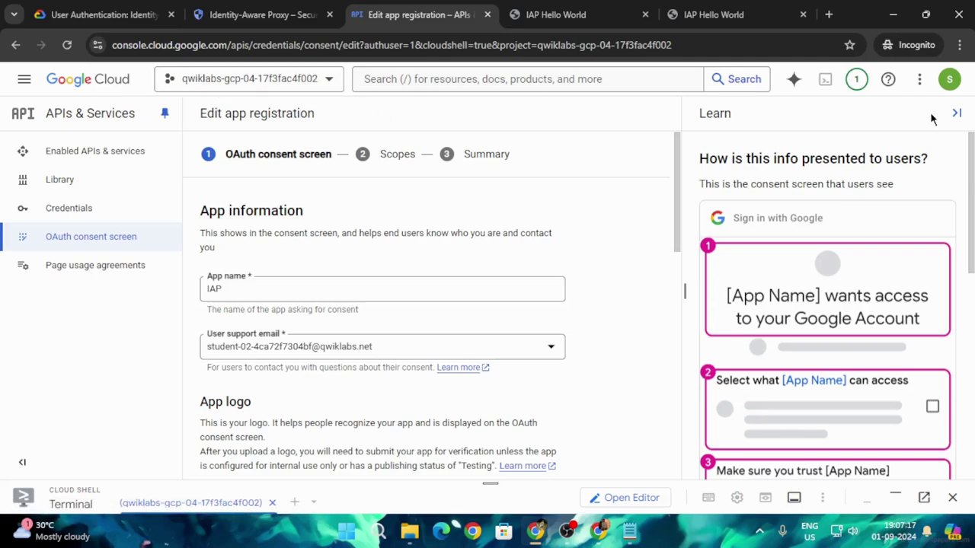
click(956, 113)
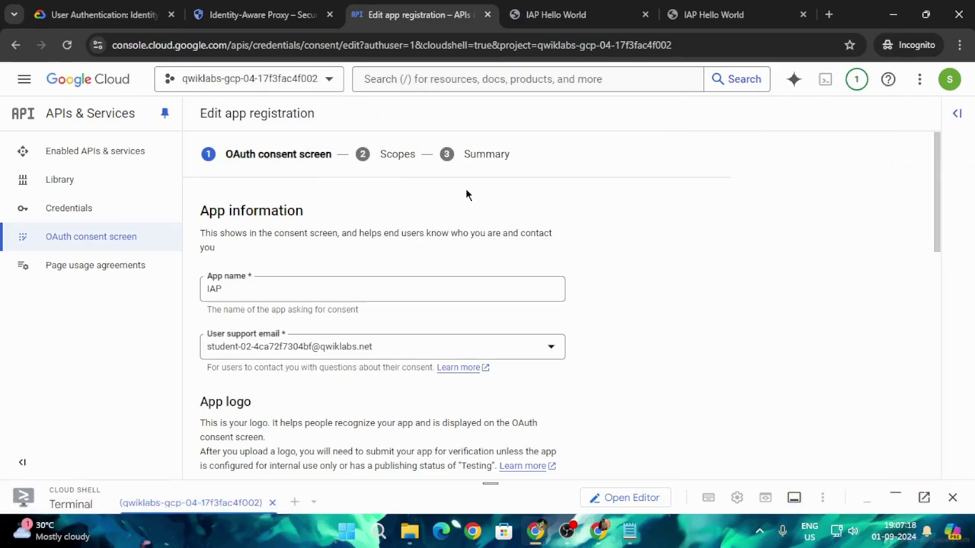
click(16, 47)
click(16, 46)
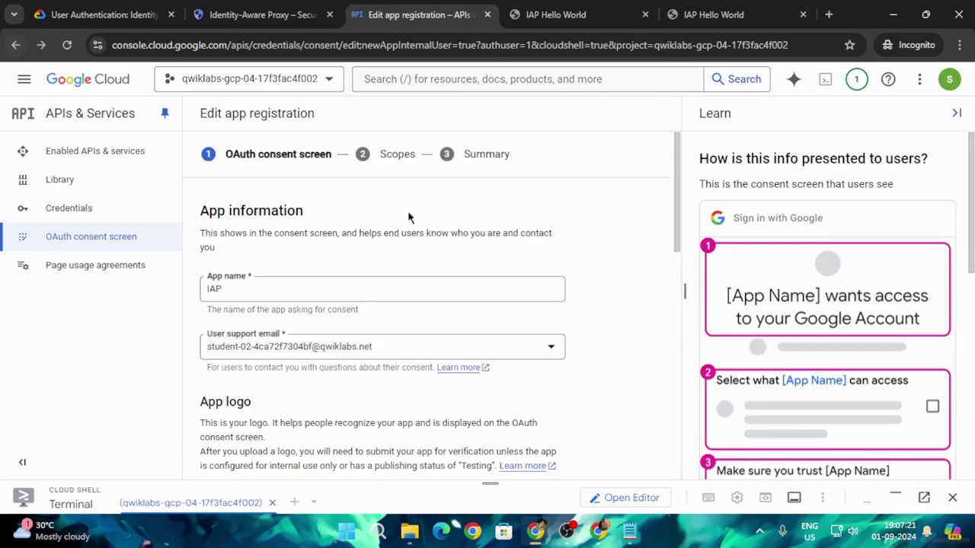
Go back to the OAuth consent dashboard and shrink the Cloud Shell terminal on the Identity-Aware Proxy page
click(16, 46)
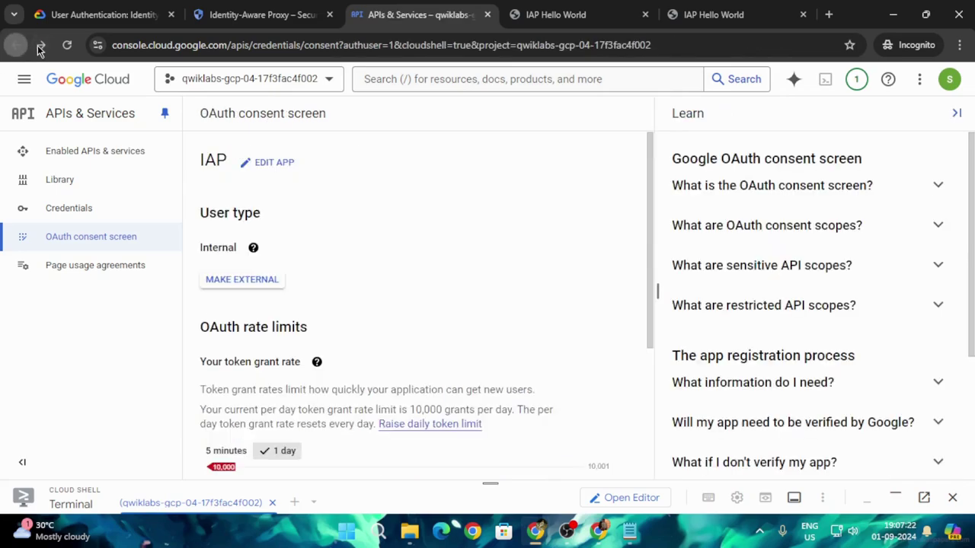
click(277, 8)
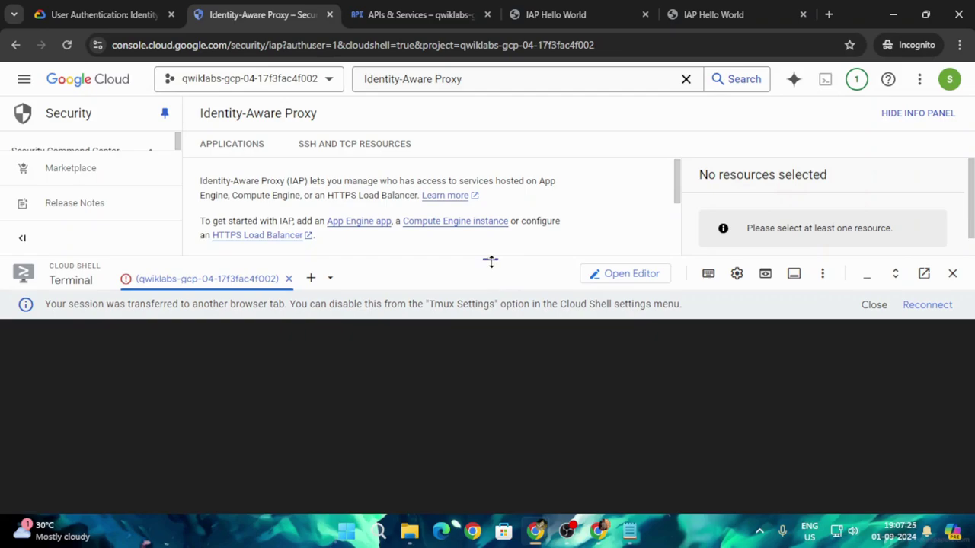
drag(490, 260, 543, 490)
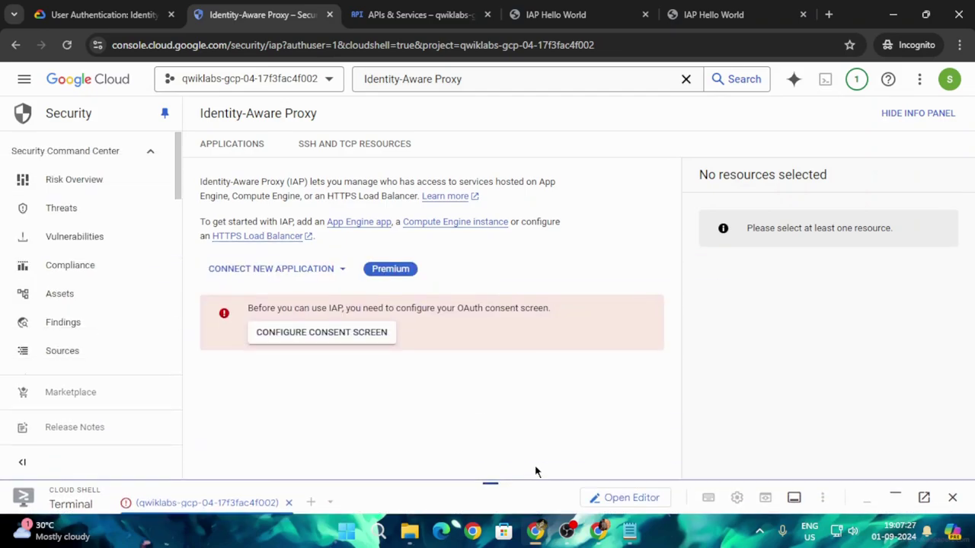
Reload the OAuth consent screen page and look through its OAuth rate limits section
click(378, 6)
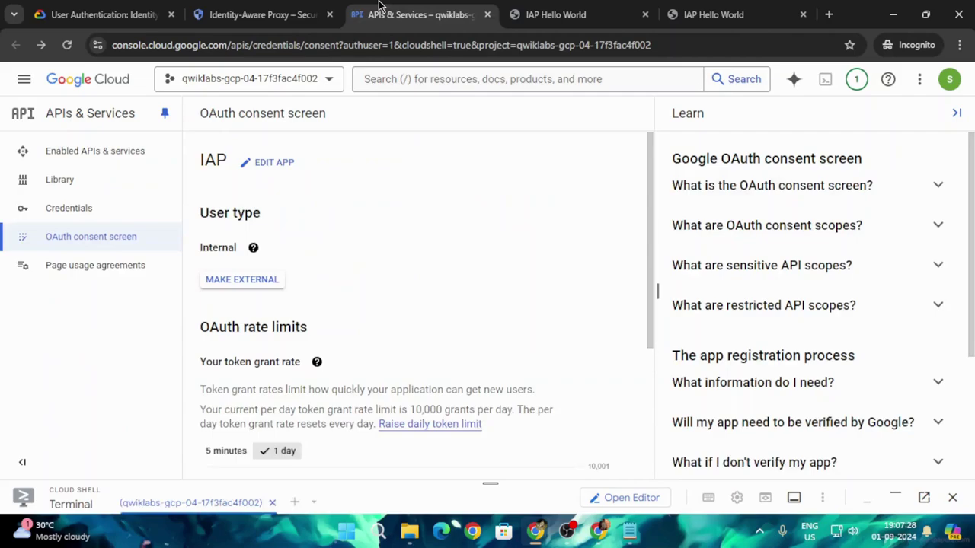
click(66, 49)
click(543, 137)
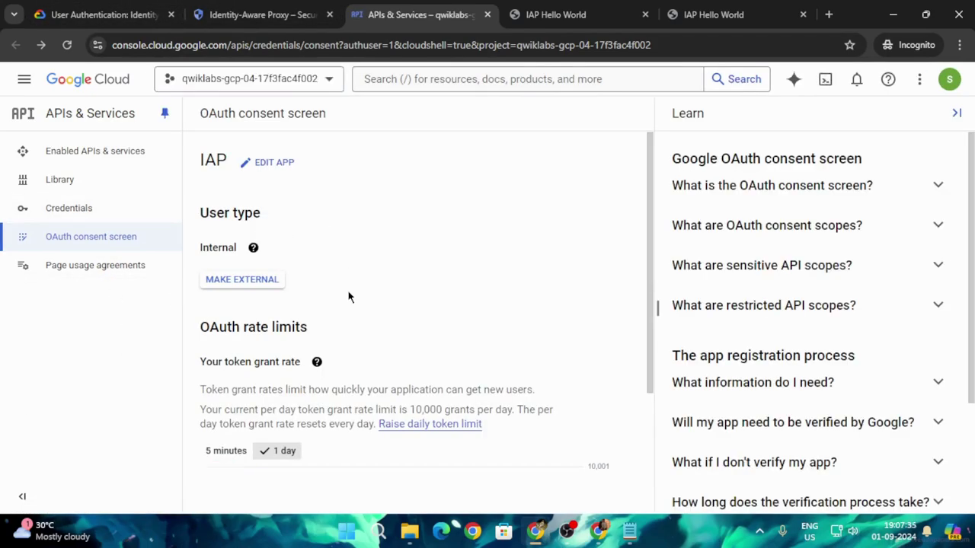
scroll(350, 299, down, 4)
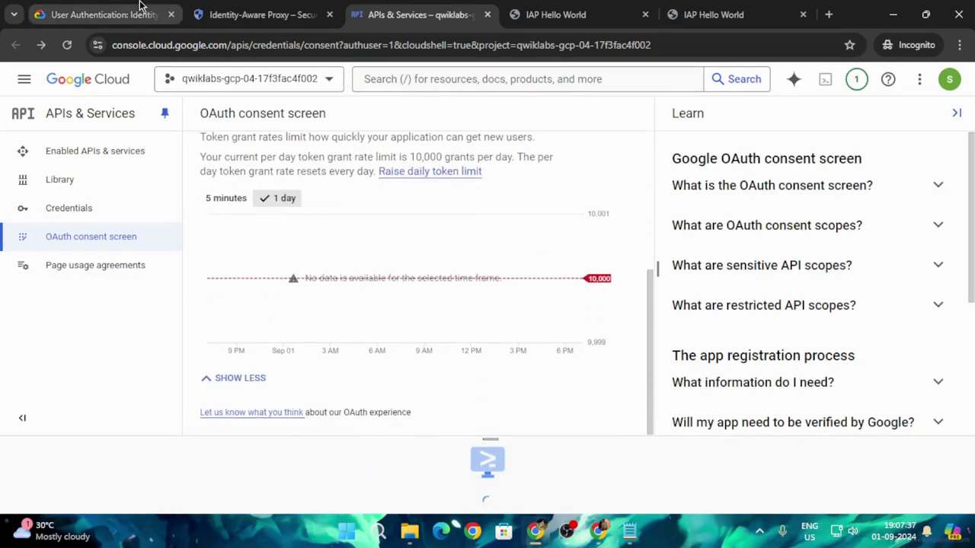
Check the lab's instruction on refreshing and reload the Identity-Aware Proxy page
click(74, 9)
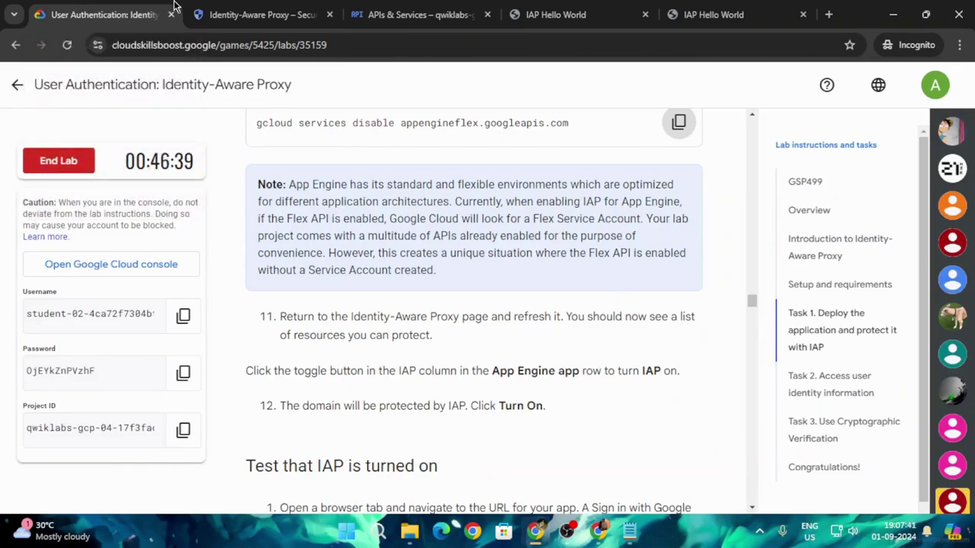
click(228, 15)
click(76, 43)
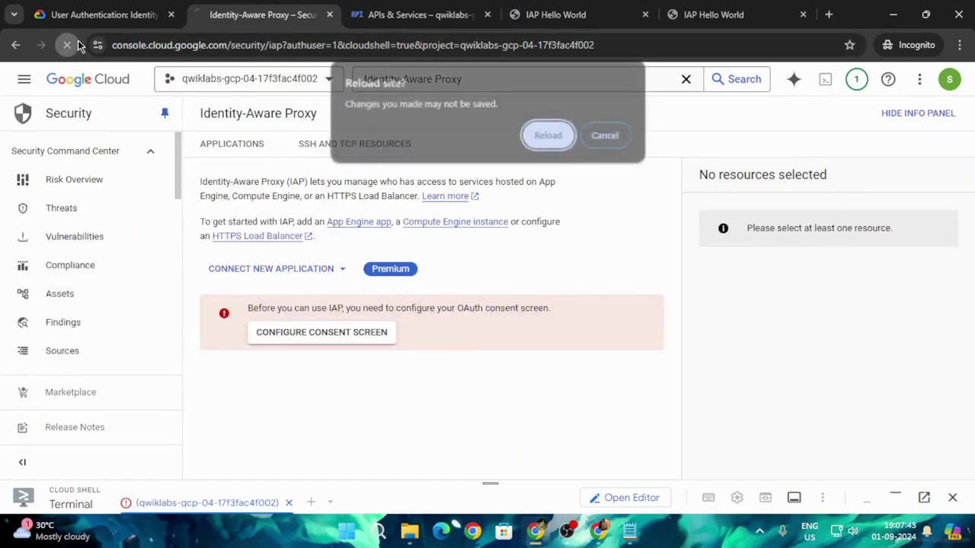
click(551, 133)
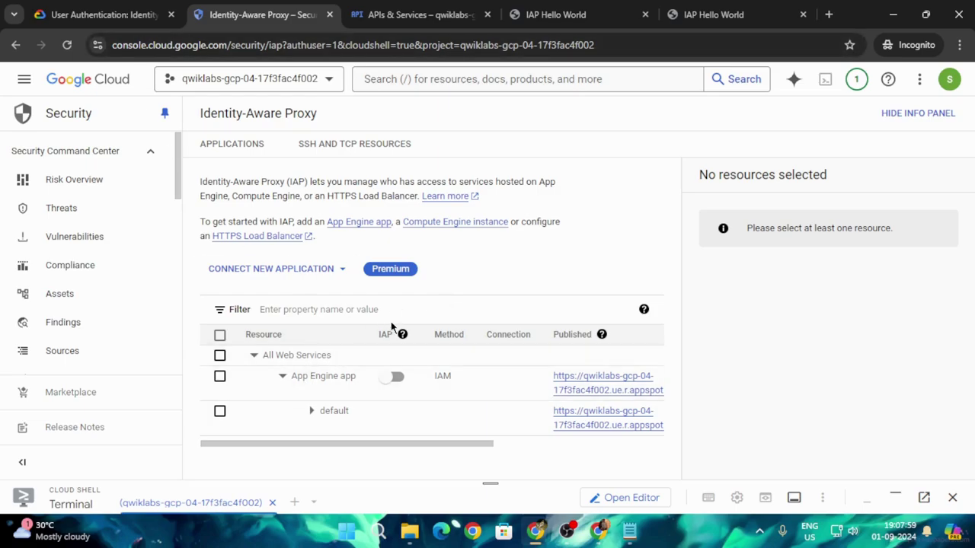
Turn on IAP for the App Engine app resource
click(392, 376)
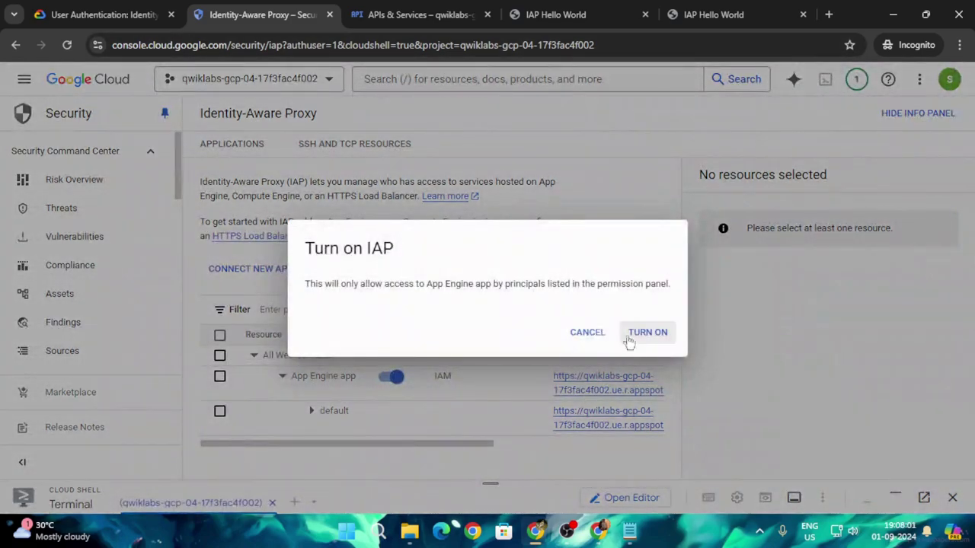
click(67, 8)
click(259, 15)
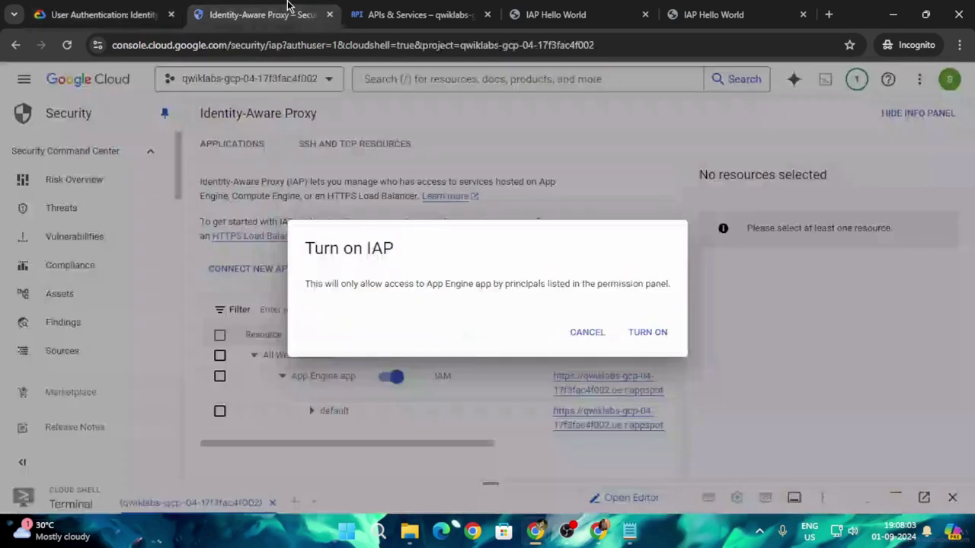
click(645, 333)
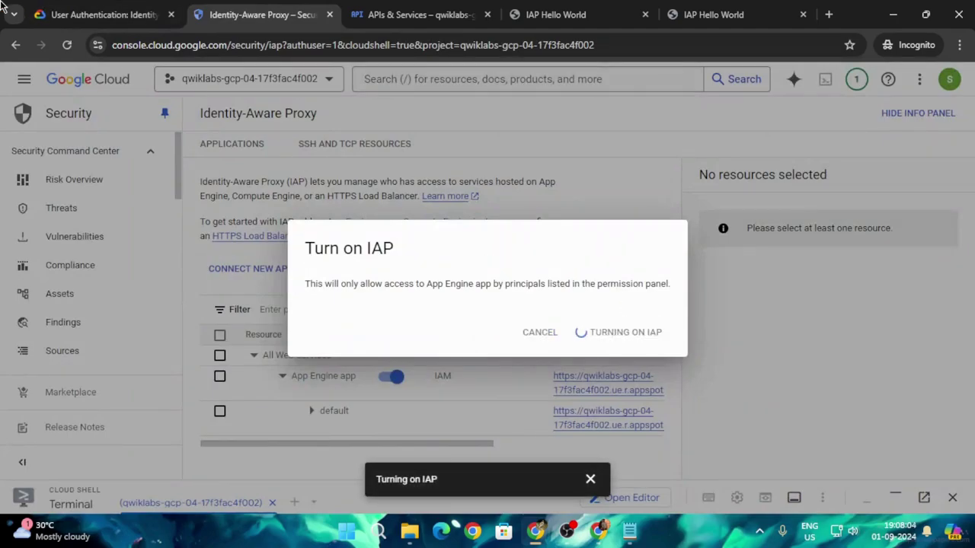
Read the lab's instructions for testing IAP and adding a principal to the App Engine app
click(99, 15)
scroll(575, 384, down, 2)
scroll(580, 383, down, 3)
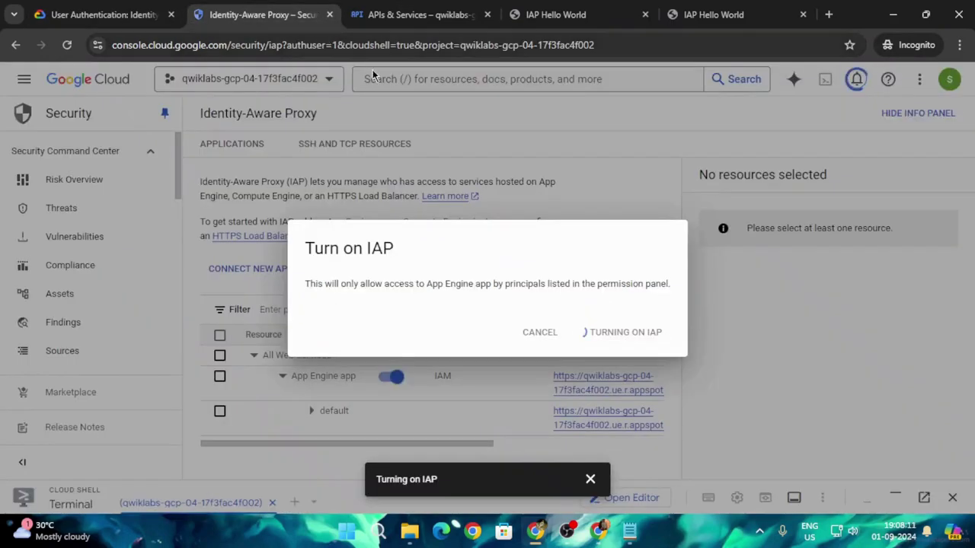
click(106, 15)
scroll(328, 281, down, 2)
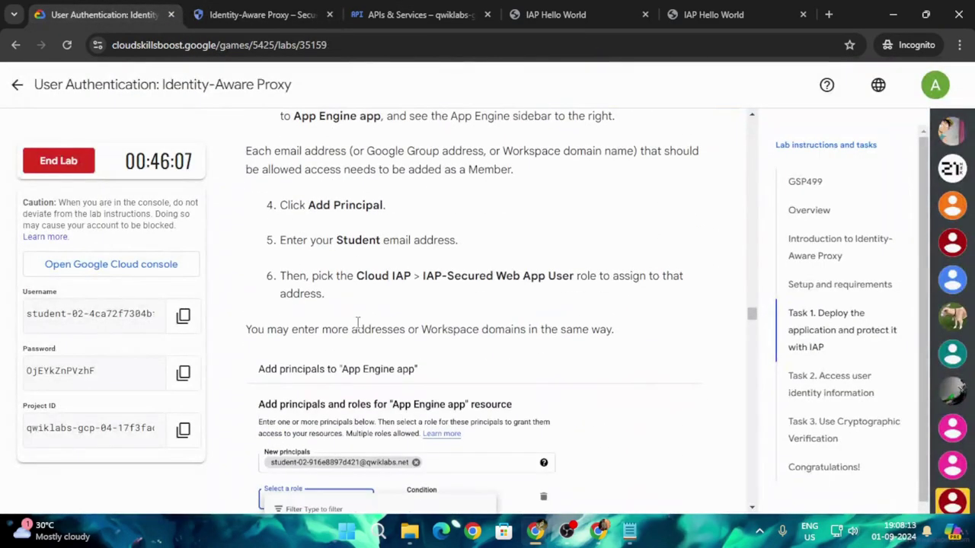
Run the lab's progress check for the Deploy an App Engine application objective
scroll(350, 305, up, 15)
scroll(371, 335, up, 5)
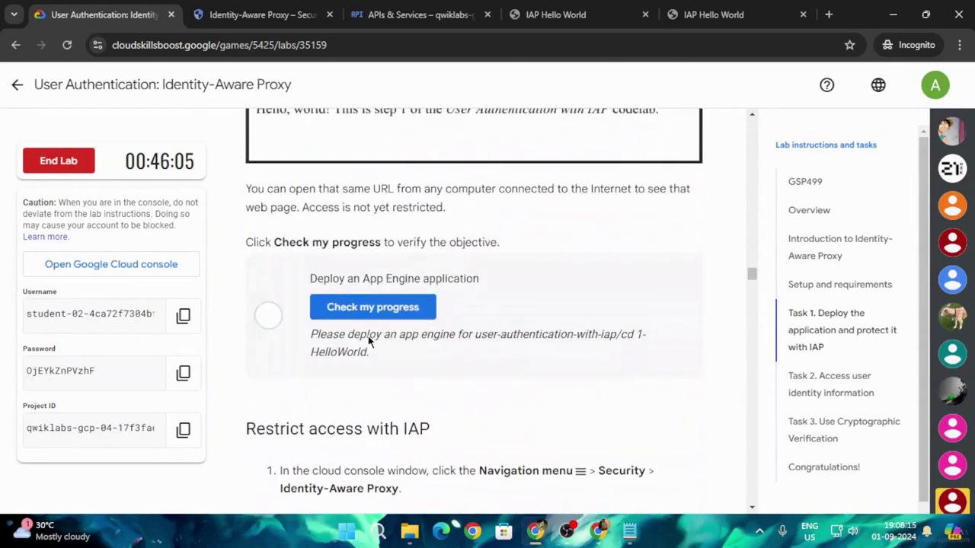
click(370, 307)
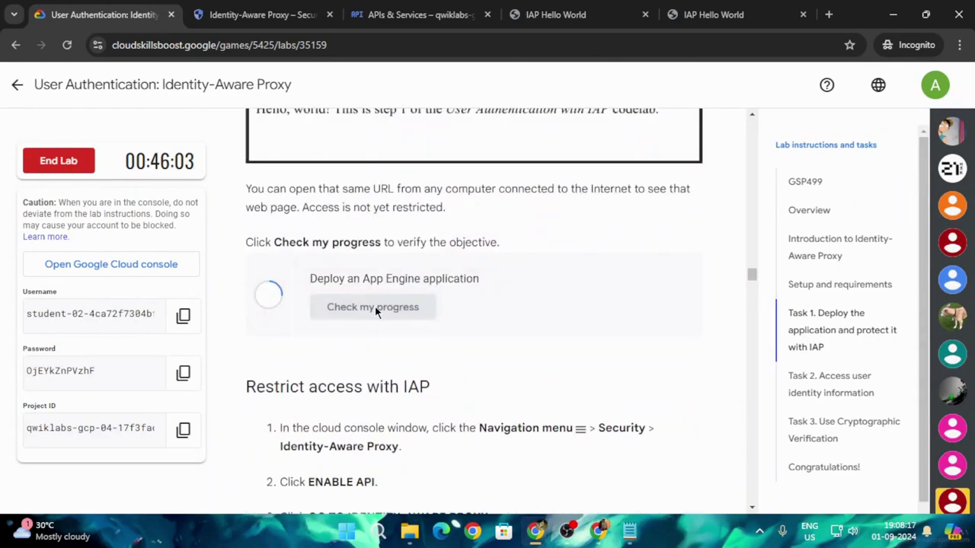
click(381, 309)
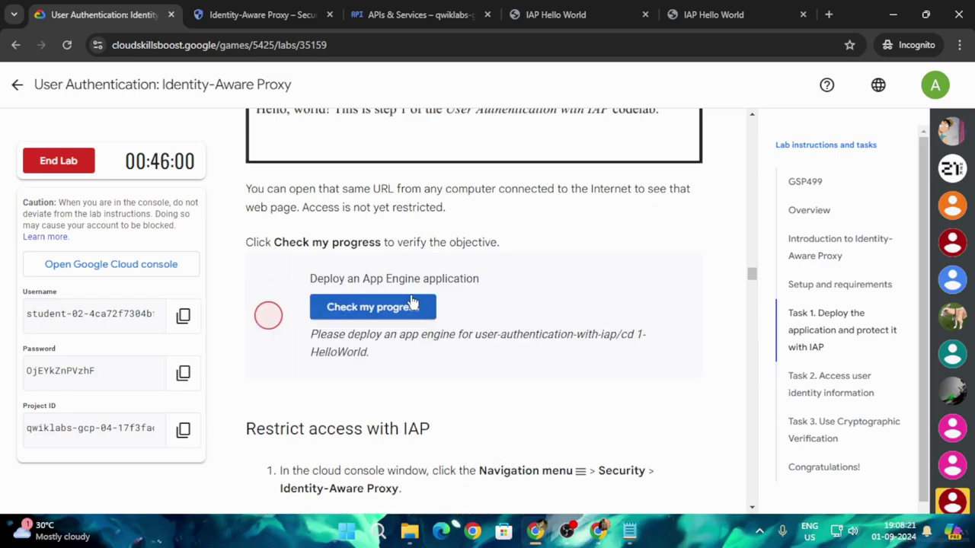
Review the lab's Restrict access with IAP and Test that IAP is turned on sections, and check the App Engine app's IAP status
scroll(594, 355, down, 4)
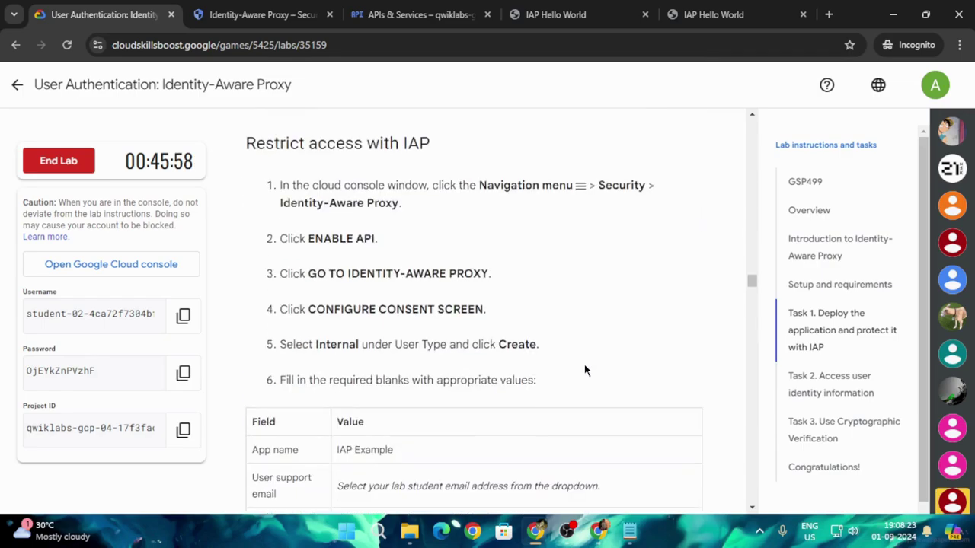
scroll(584, 369, up, 3)
scroll(581, 370, down, 8)
scroll(580, 365, down, 9)
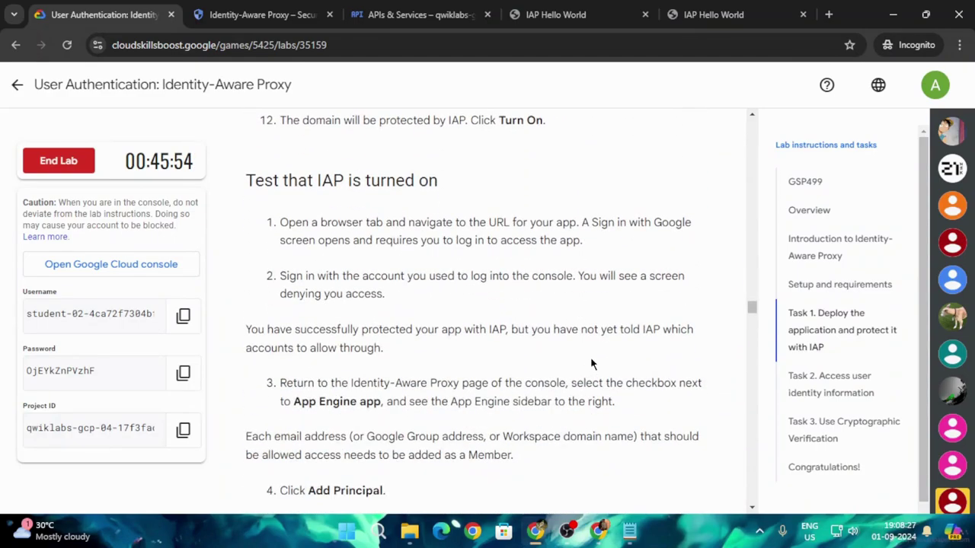
scroll(591, 364, down, 2)
scroll(579, 338, down, 2)
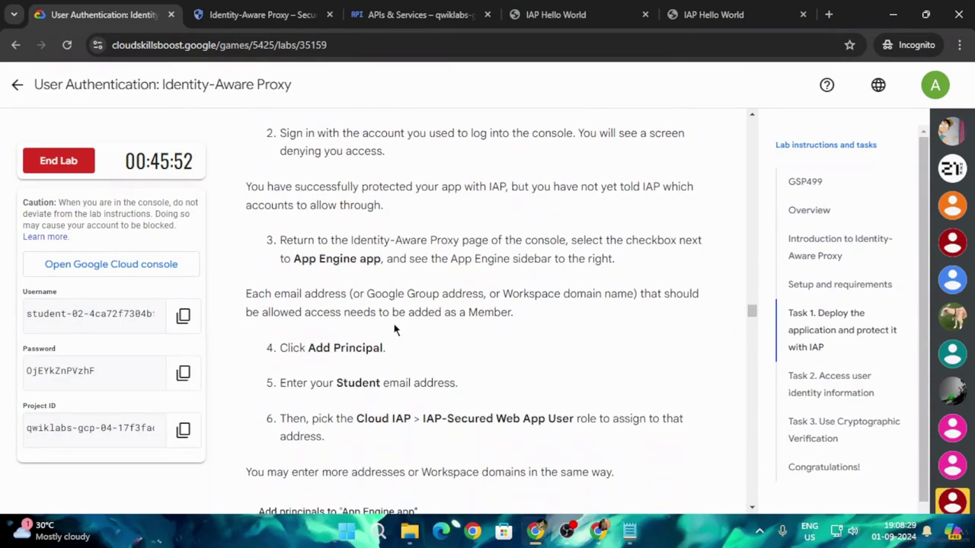
click(236, 7)
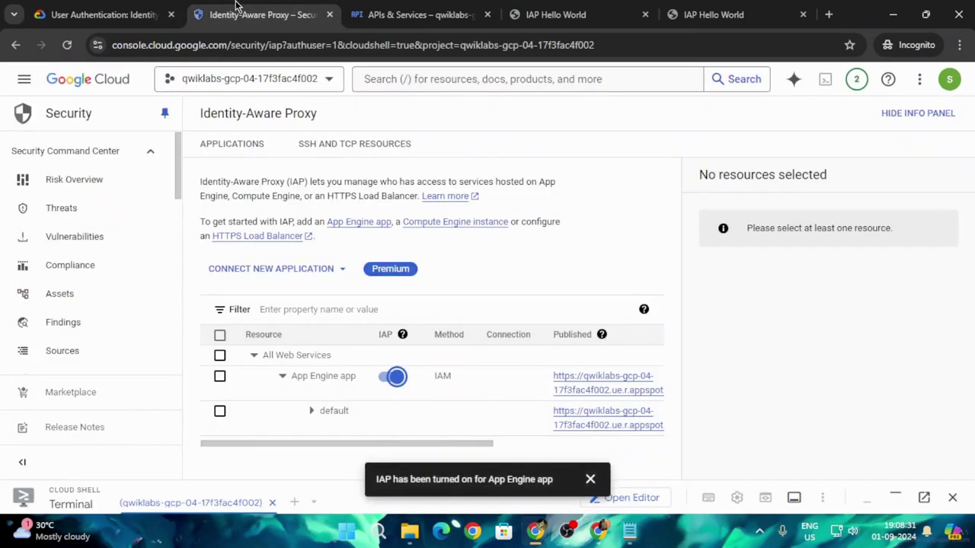
click(103, 12)
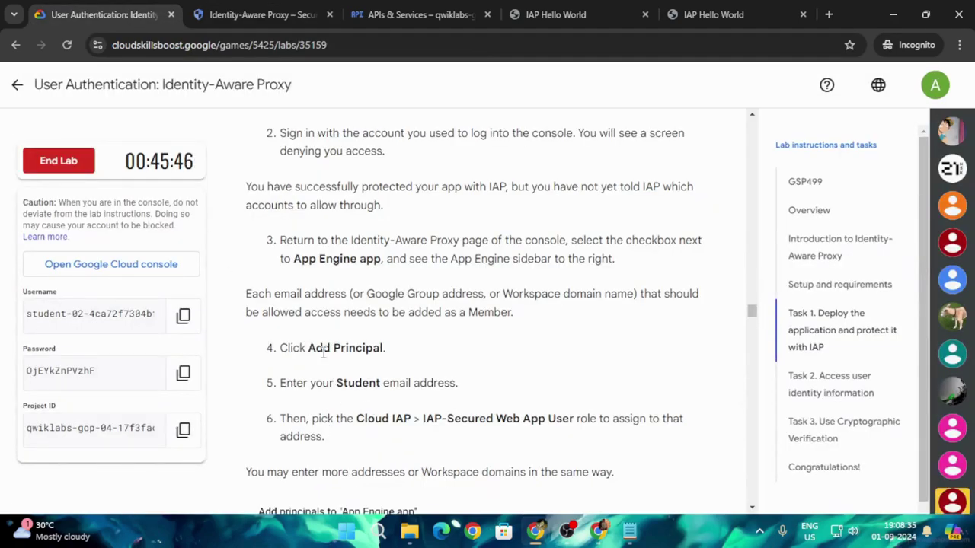
Dismiss the IAP notification and select the App Engine app resource
click(293, 9)
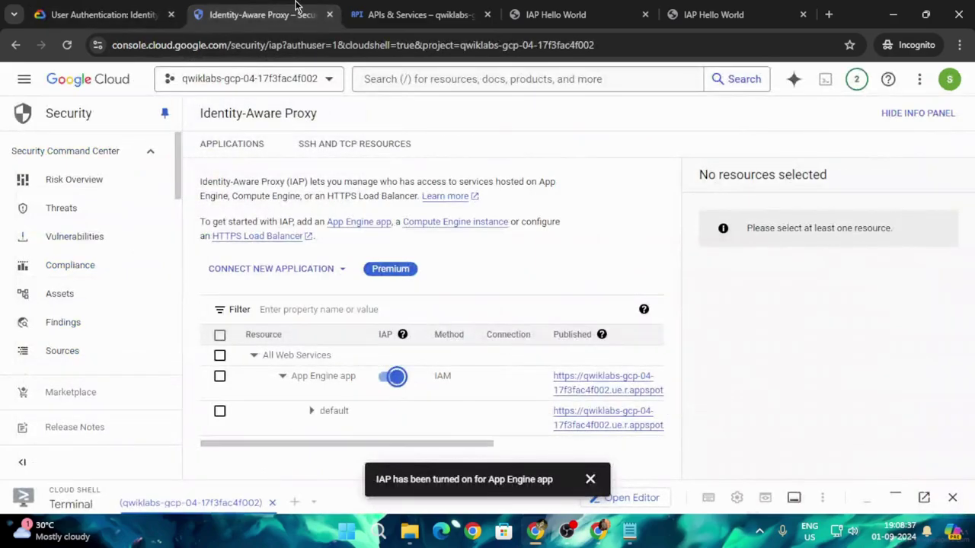
click(590, 479)
click(309, 382)
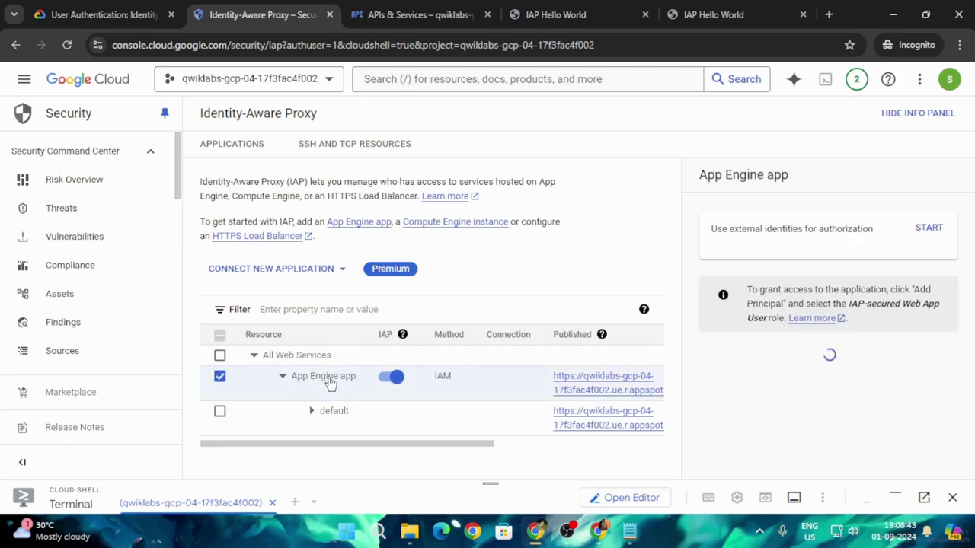
Look over the token grant rate details on the OAuth consent screen page
click(383, 8)
scroll(274, 204, up, 3)
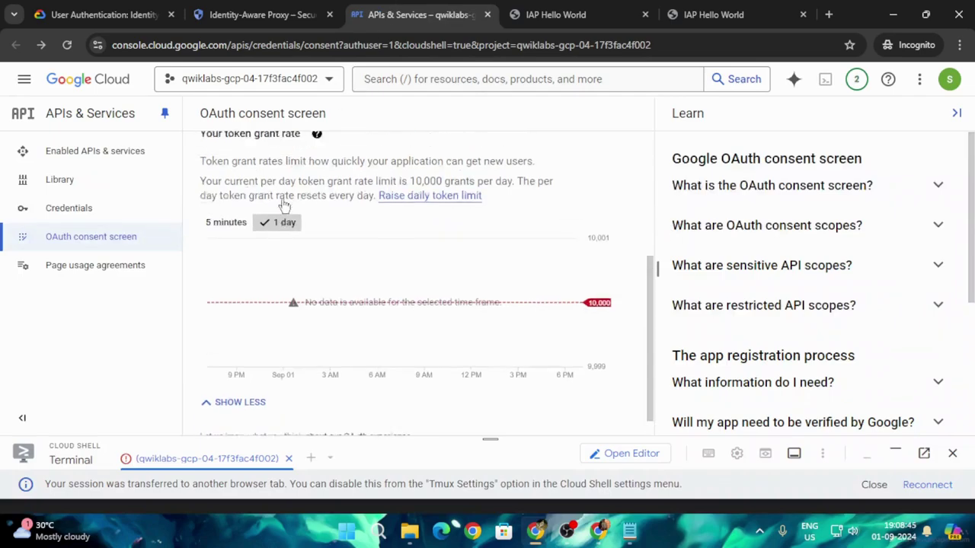
scroll(318, 212, down, 3)
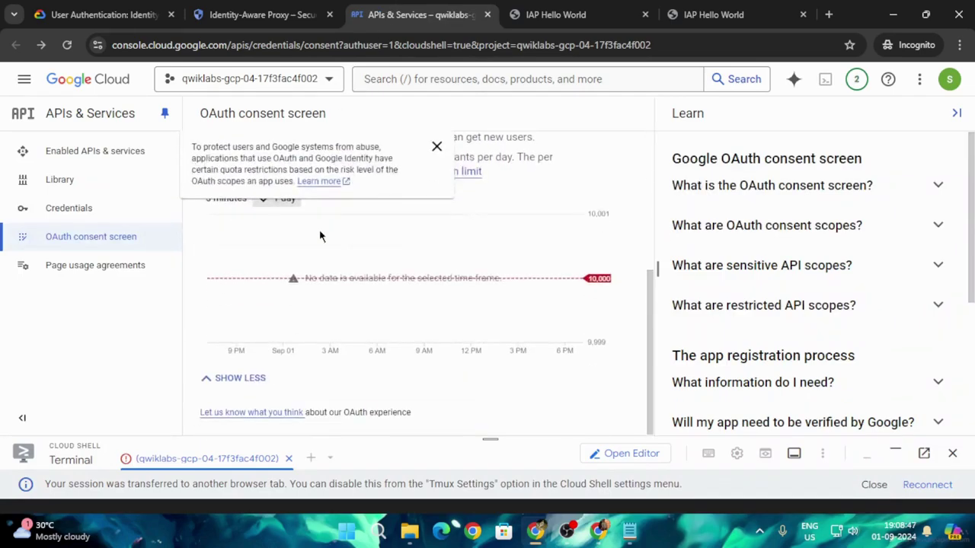
scroll(318, 212, up, 3)
Expand the default service under the App Engine app on the Identity-Aware Proxy page and hide the info panel
click(262, 15)
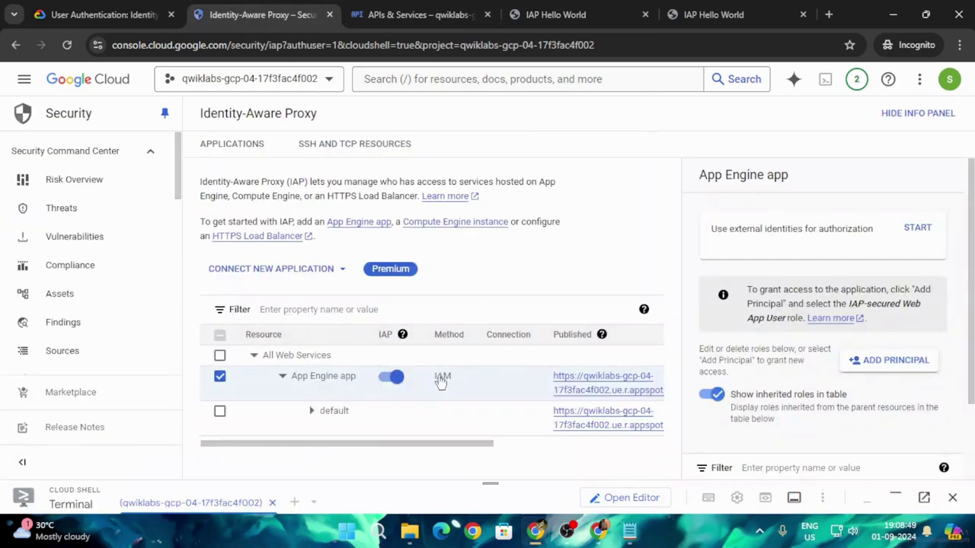
click(312, 411)
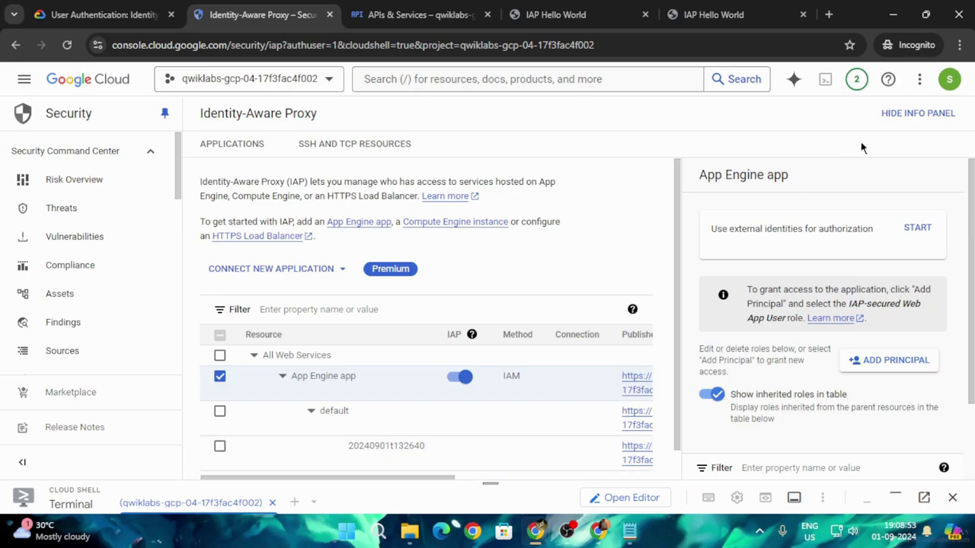
click(918, 113)
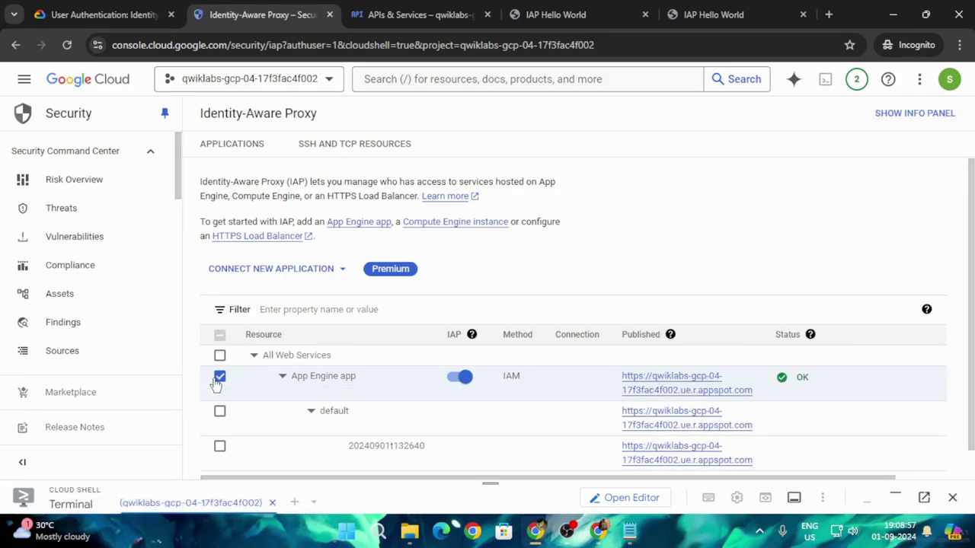
scroll(376, 373, down, 1)
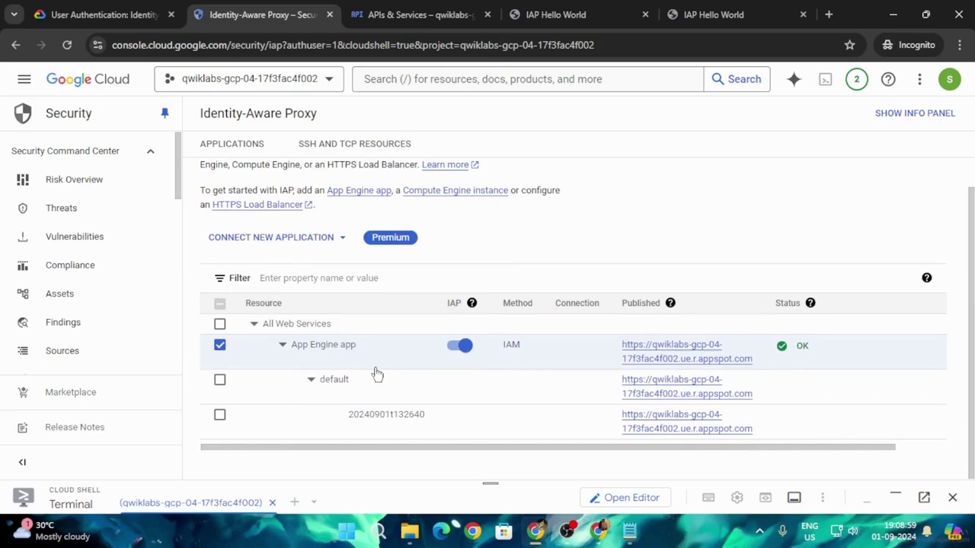
Compare the lab's steps for selecting the App Engine app and adding a principal with the Identity-Aware Proxy resource list
click(118, 14)
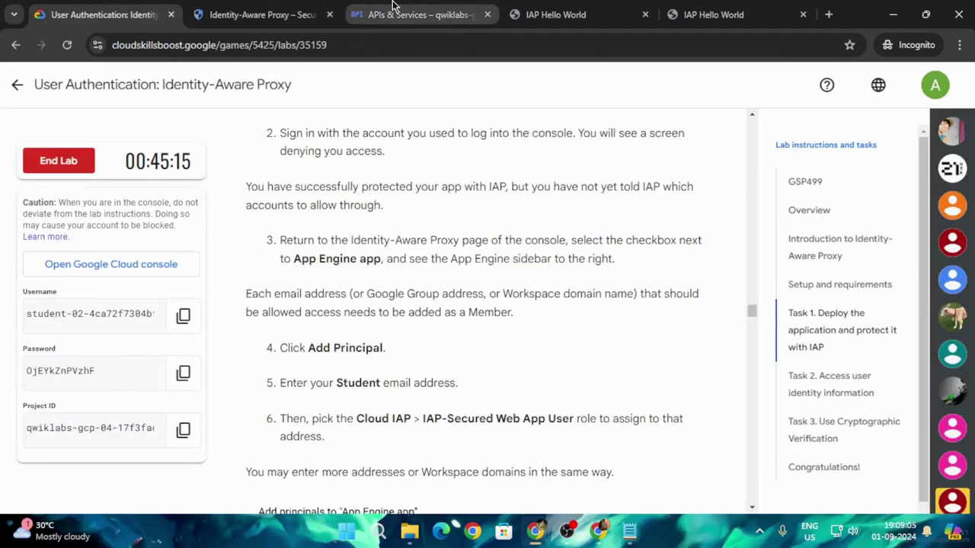
click(411, 14)
click(259, 14)
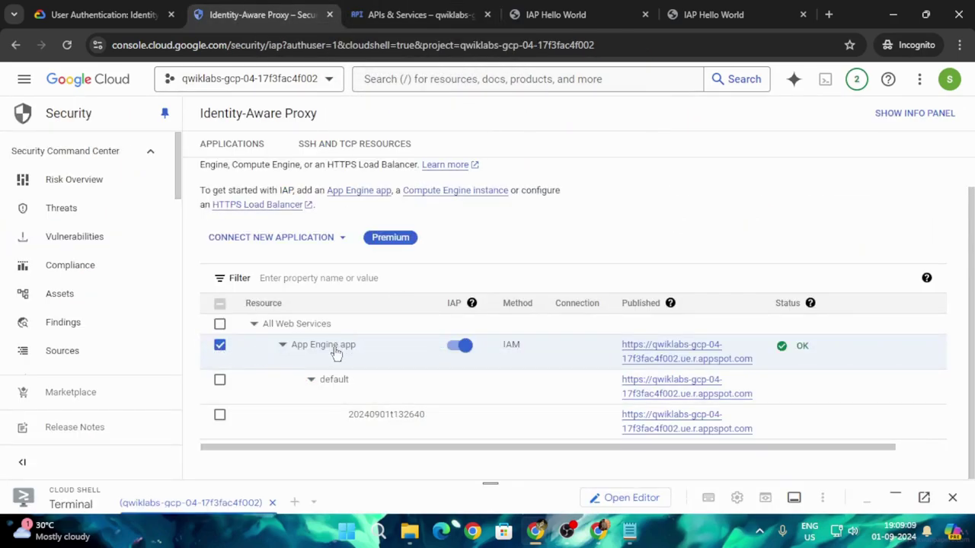
click(118, 6)
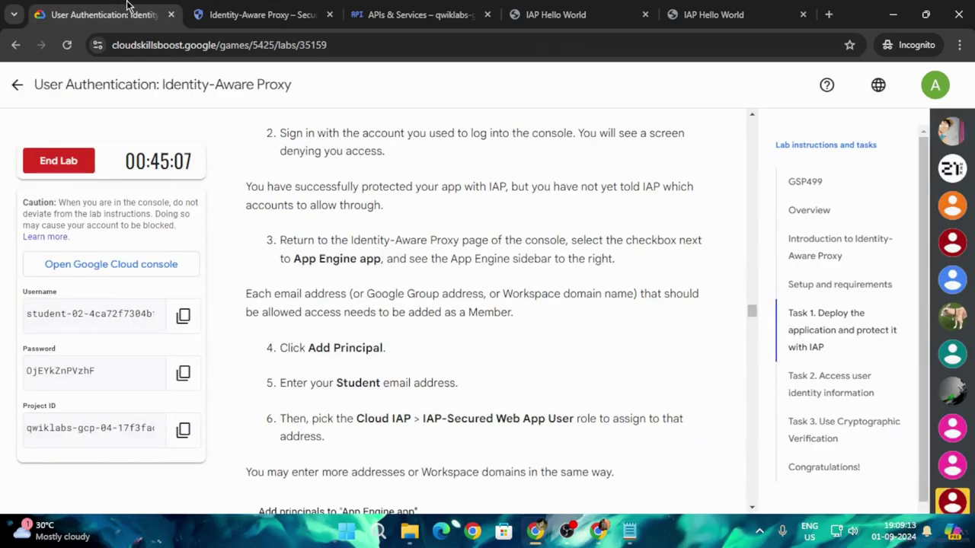
Deselect the App Engine app resource and open its published URL
click(290, 7)
click(364, 347)
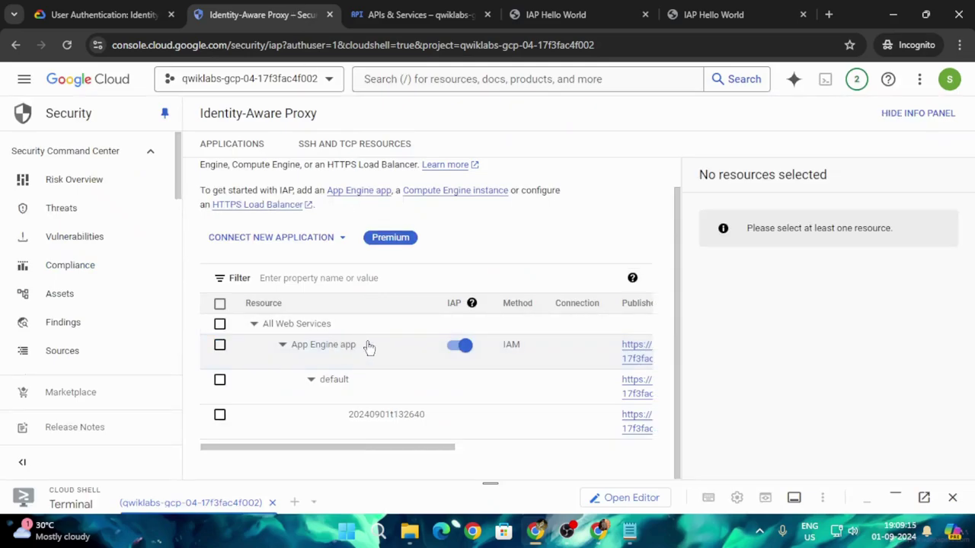
click(646, 357)
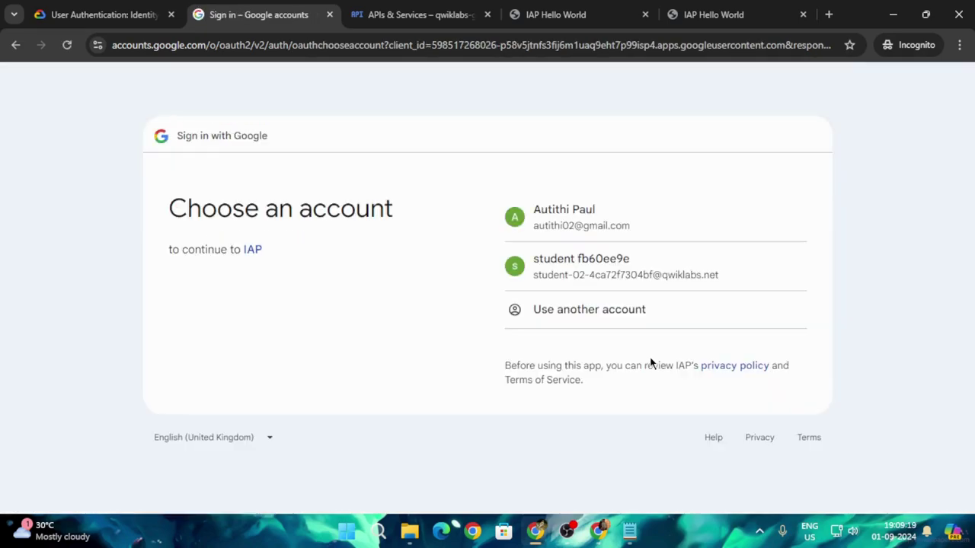
Sign in to the IAP-protected app with the listed student account and compare the outcome with the lab's sign-in instructions
click(602, 284)
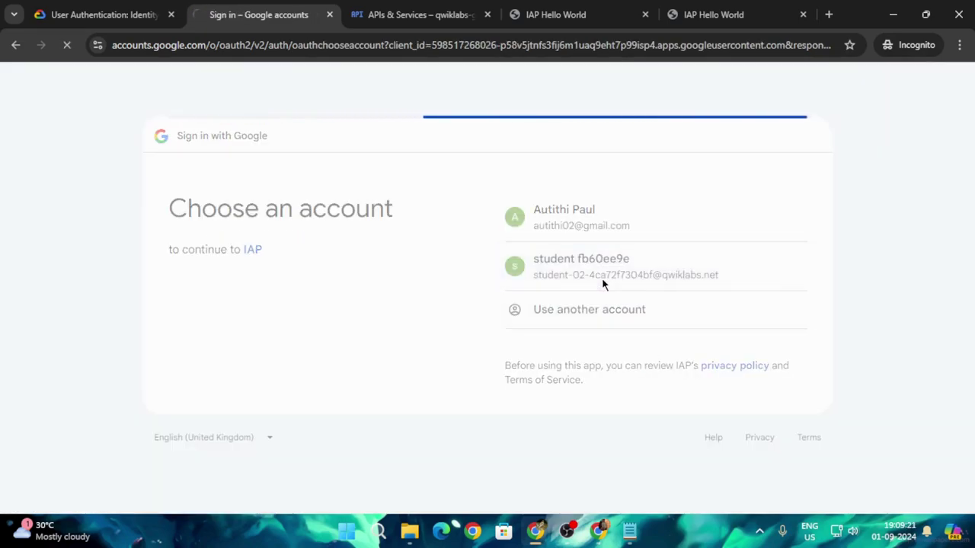
click(642, 373)
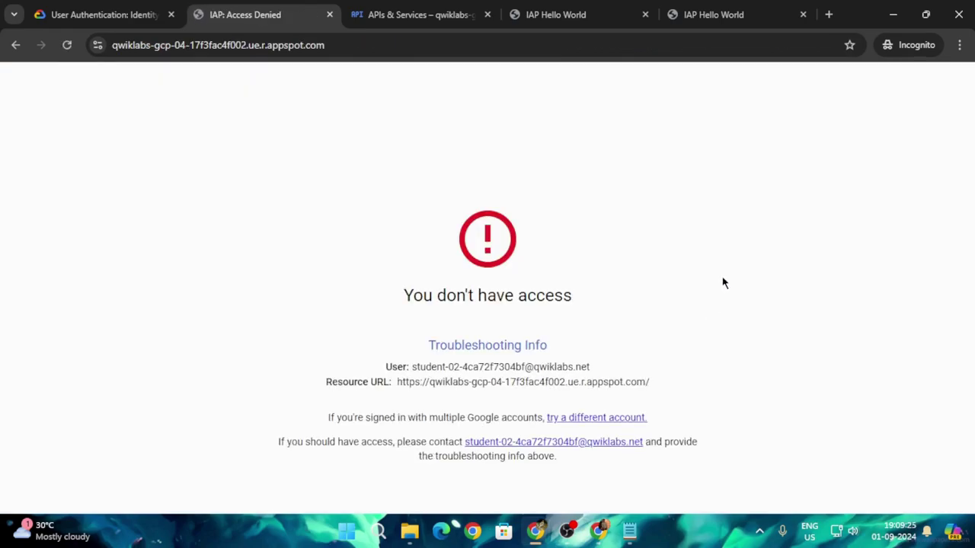
click(157, 17)
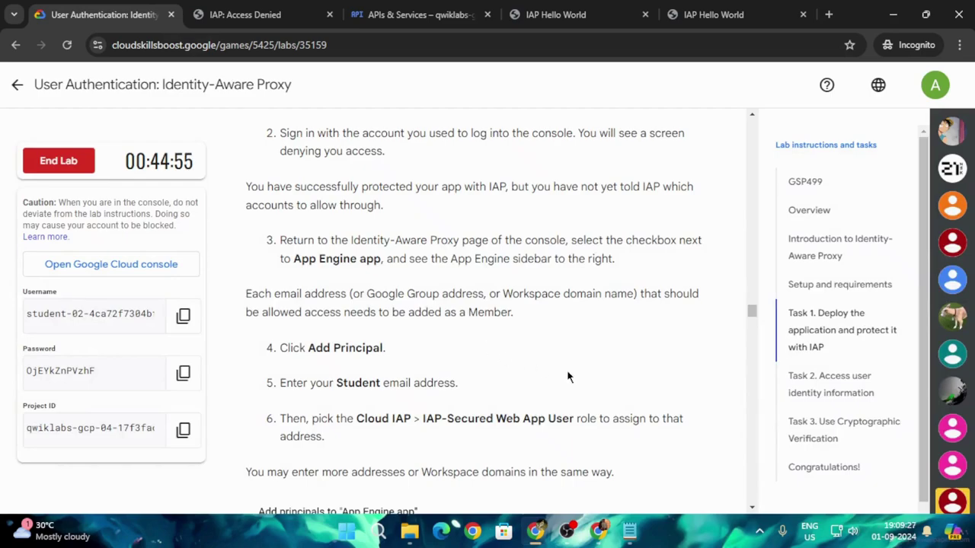
click(251, 15)
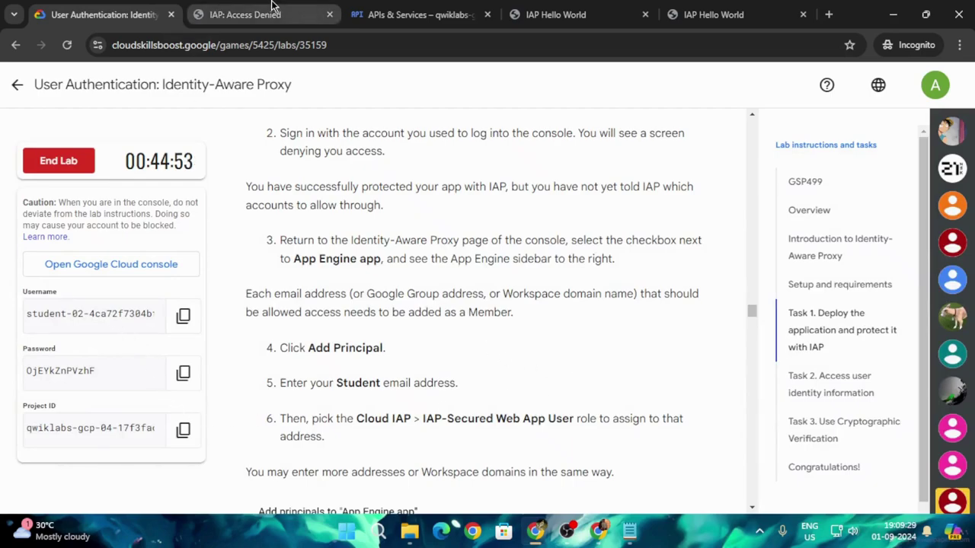
Go back to the IAP account chooser, use another account and enter the student email copied from the lab credentials
click(9, 45)
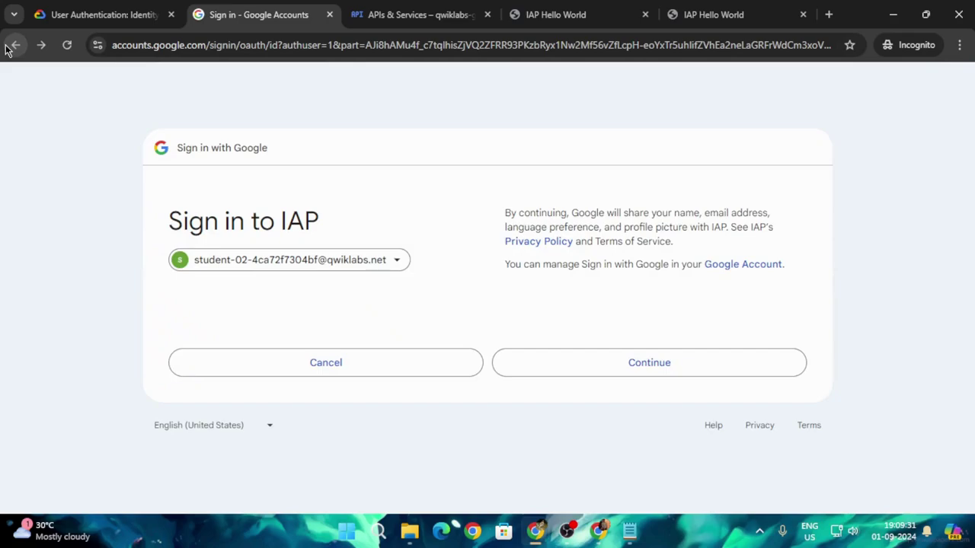
click(9, 46)
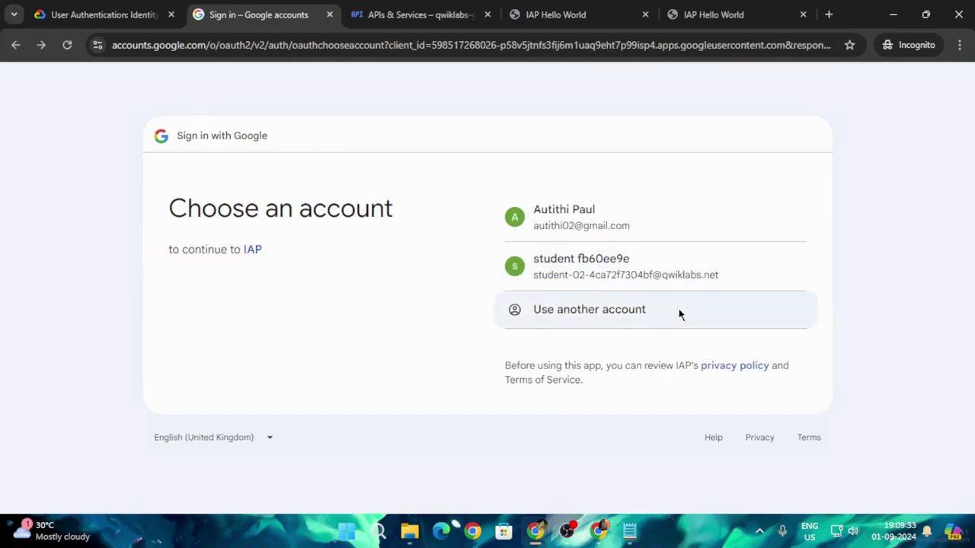
click(670, 312)
click(104, 21)
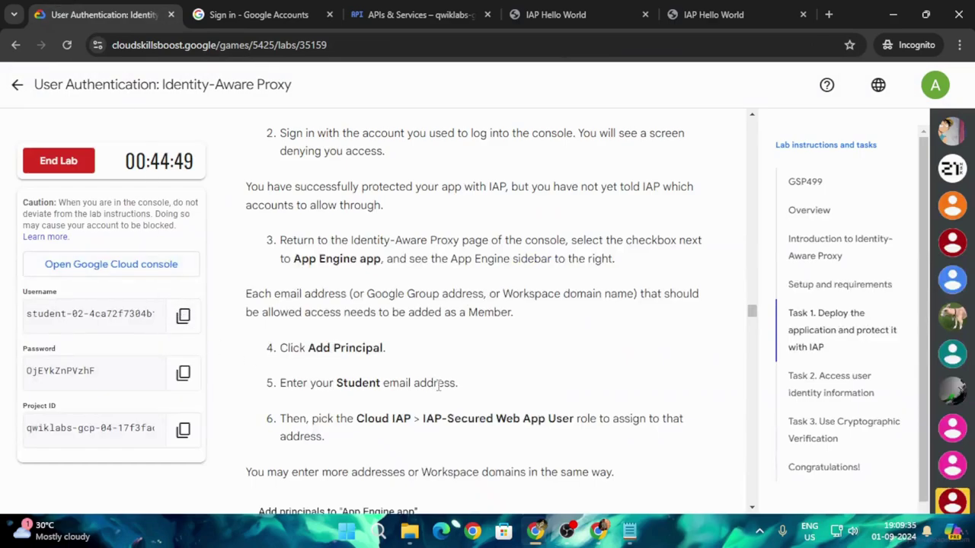
click(184, 316)
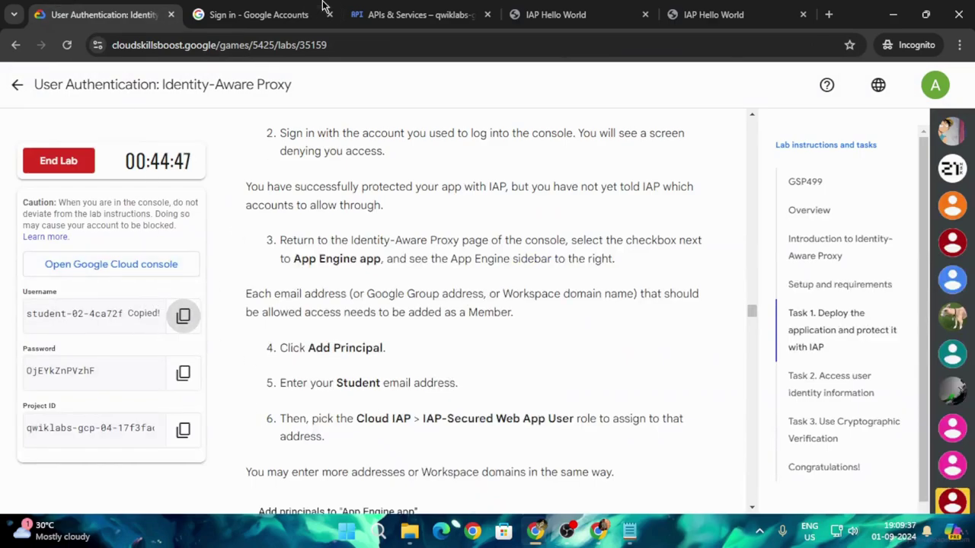
click(255, 14)
key(ctrl+v)
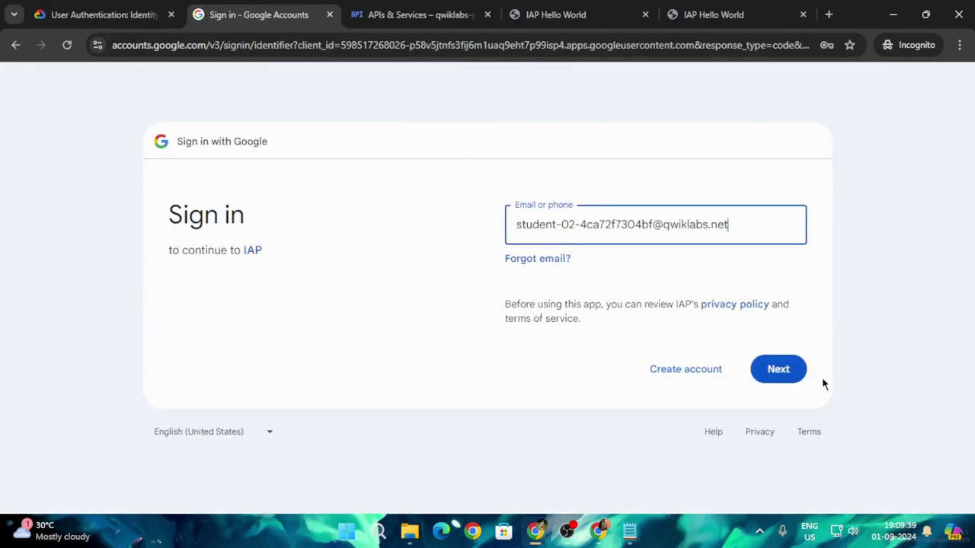
click(783, 371)
Complete the IAP sign-in by entering the student account's password copied from the lab credentials
click(78, 9)
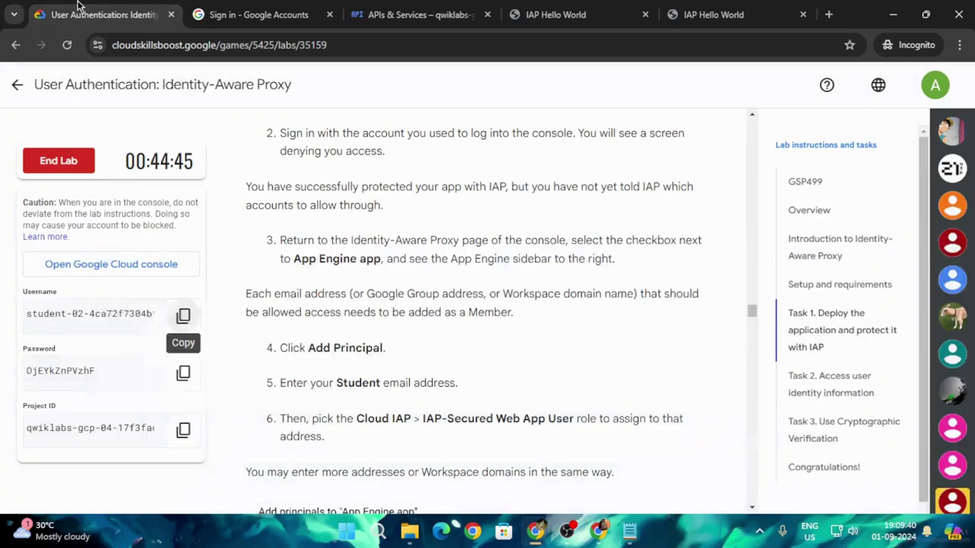
click(184, 372)
click(255, 14)
click(585, 227)
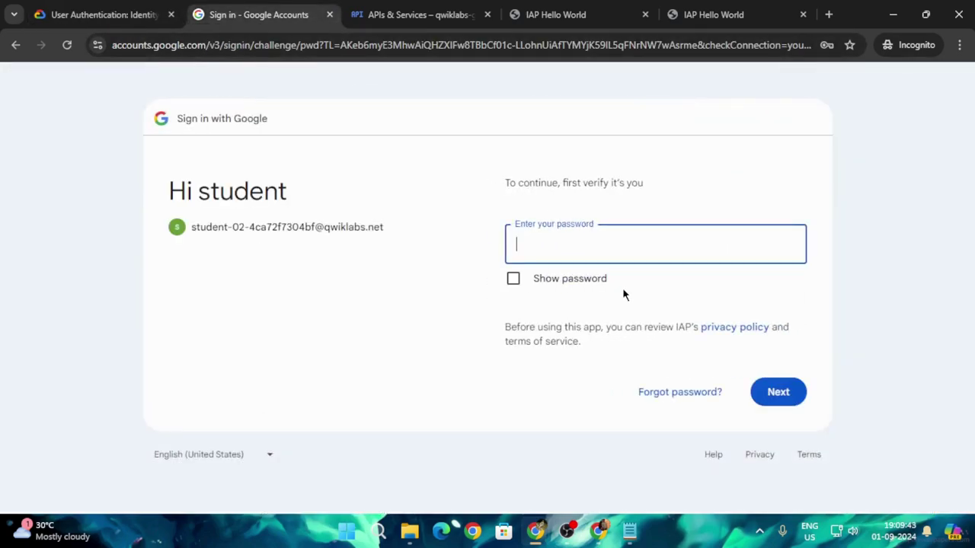
key(ctrl+v)
click(792, 392)
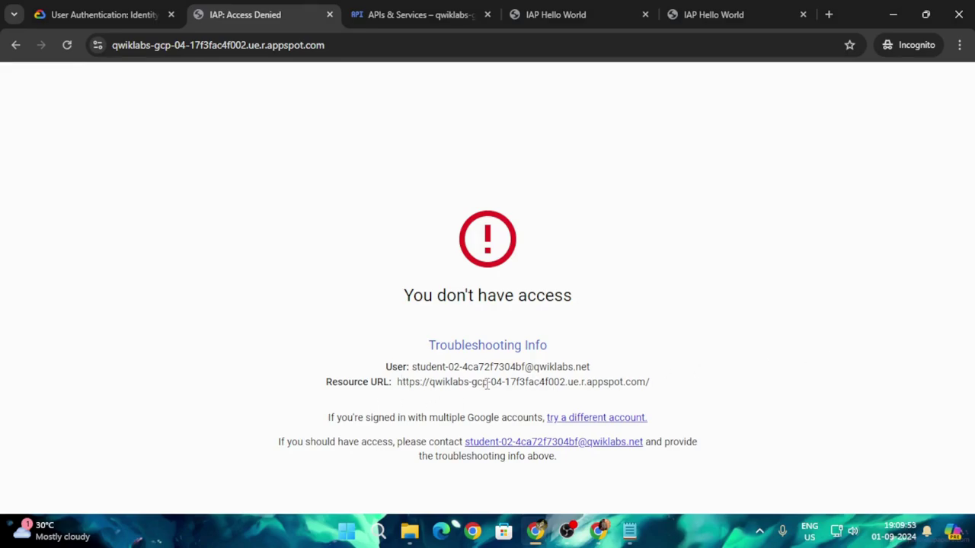
Check the lab's role instructions, return to the Identity-Aware Proxy page and start adding a principal to the App Engine app
click(53, 13)
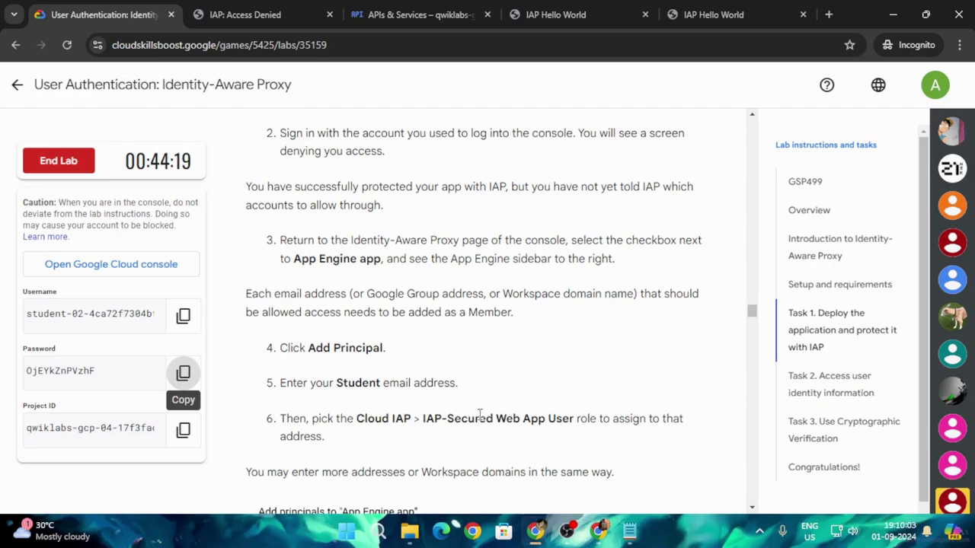
scroll(408, 436, down, 4)
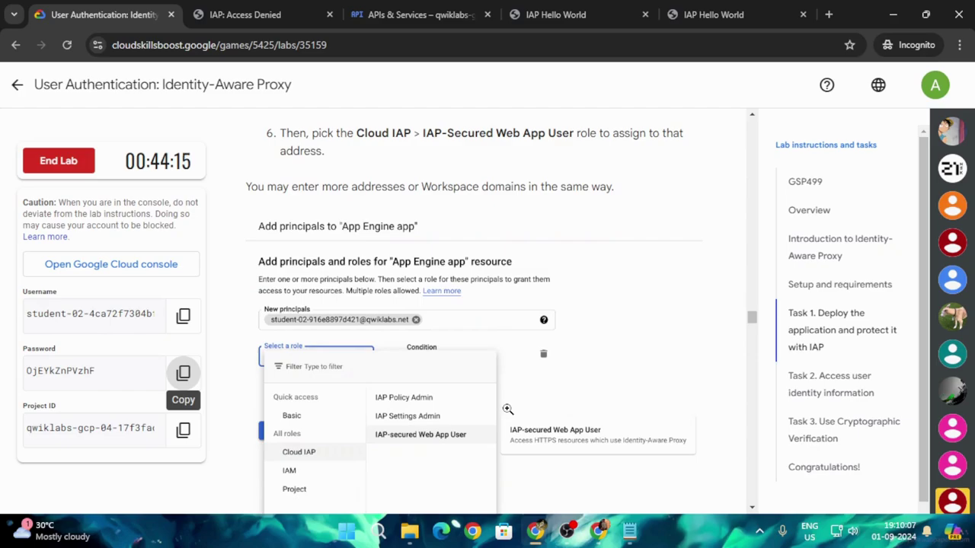
scroll(508, 410, up, 4)
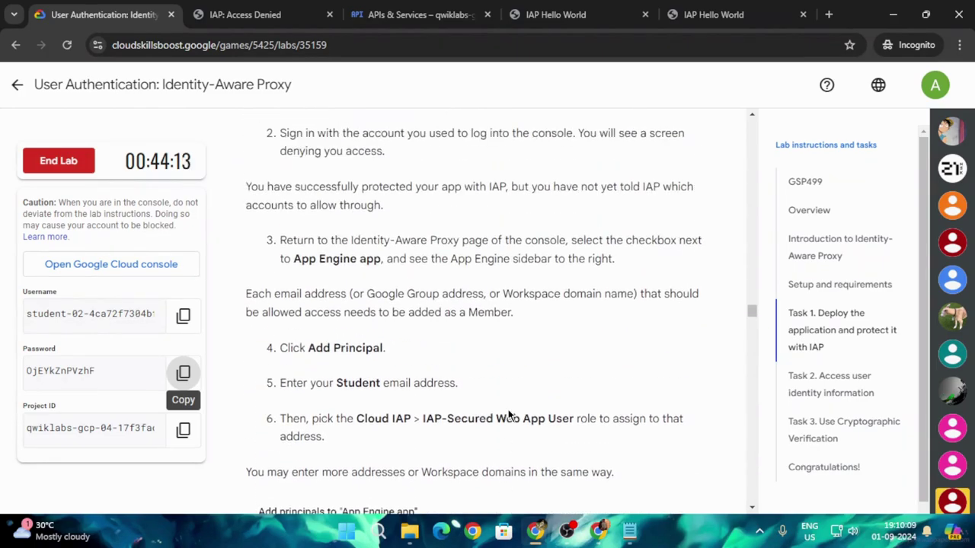
click(280, 9)
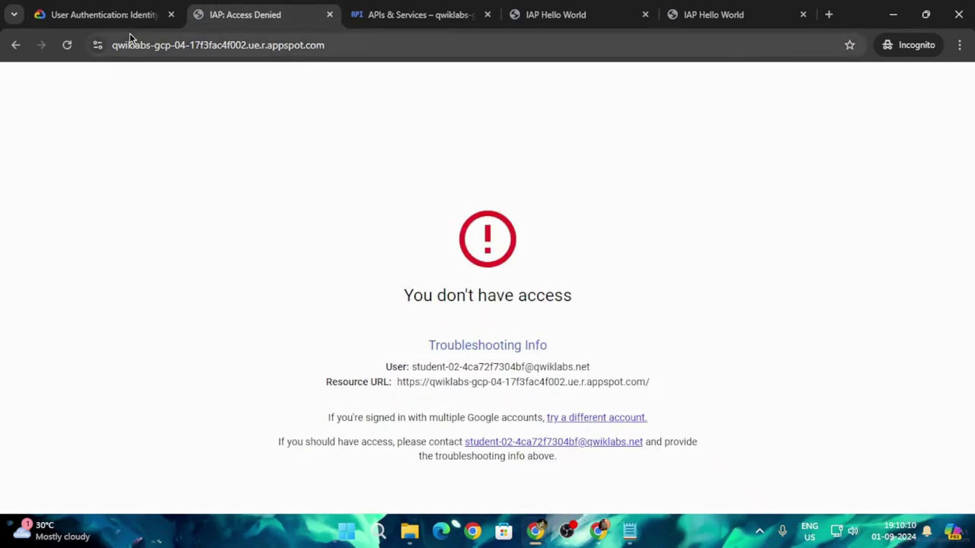
click(13, 45)
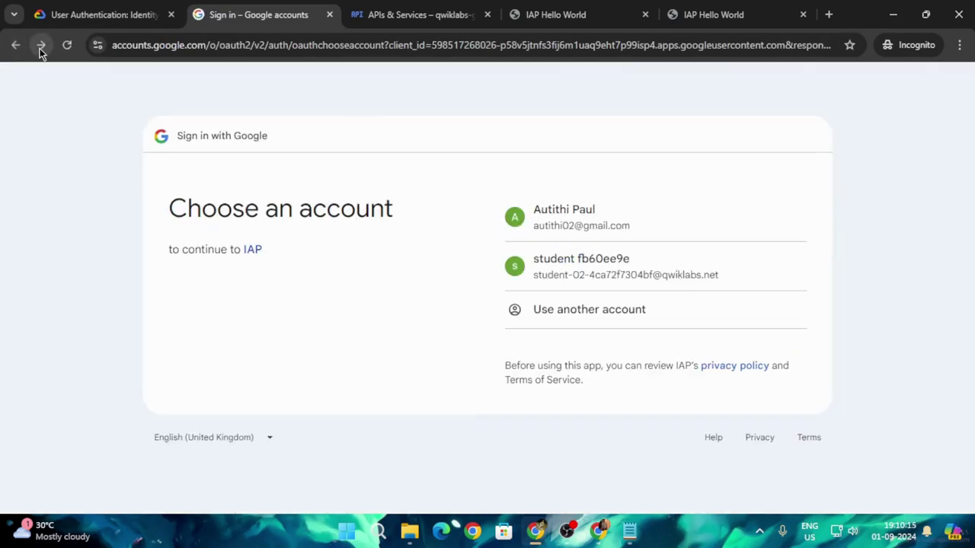
click(9, 47)
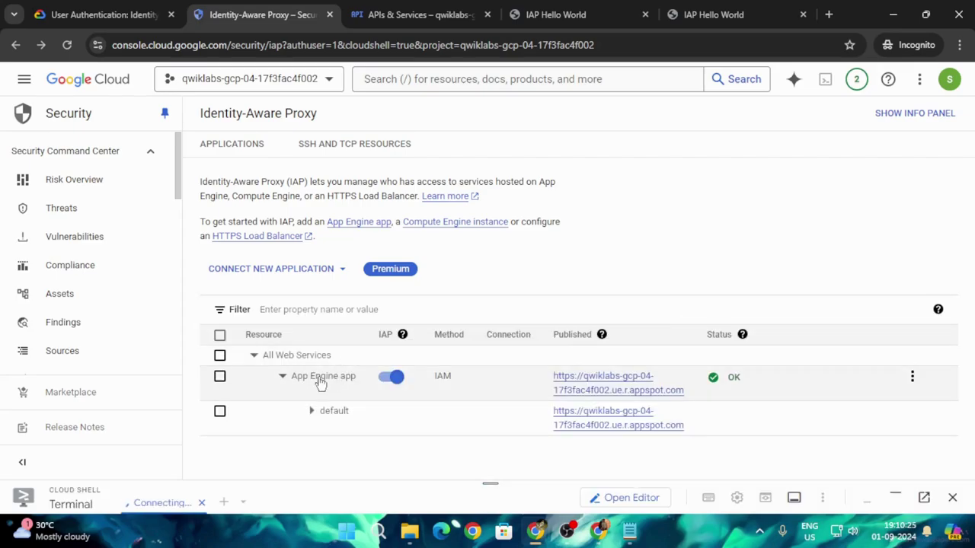
click(320, 383)
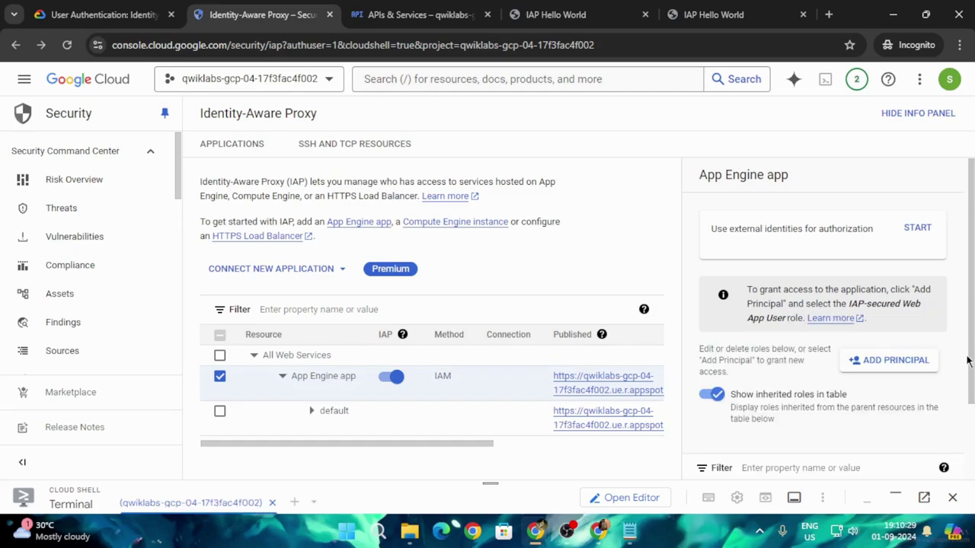
click(868, 360)
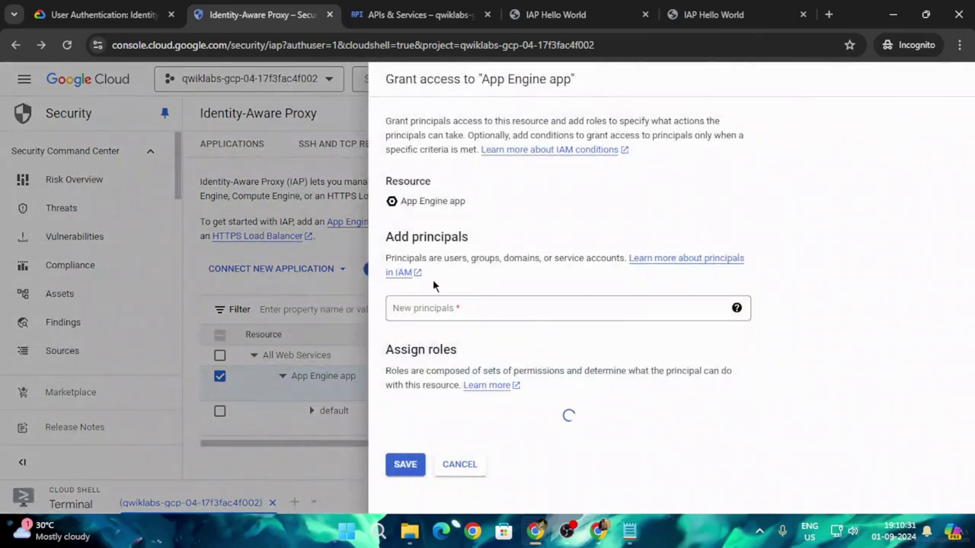
Copy the student email from the lab credentials and enter it as the new principal for the App Engine app
click(132, 12)
scroll(472, 363, down, 2)
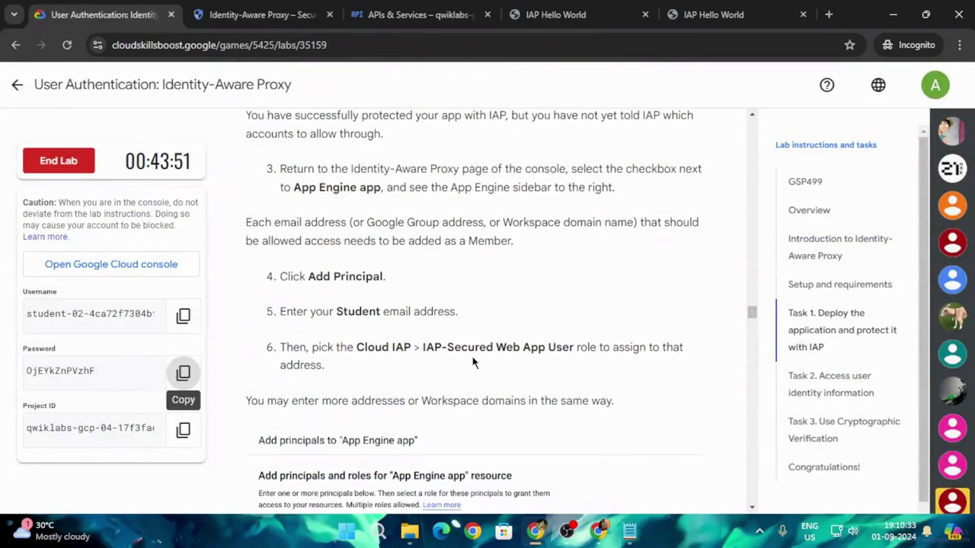
click(183, 316)
click(415, 14)
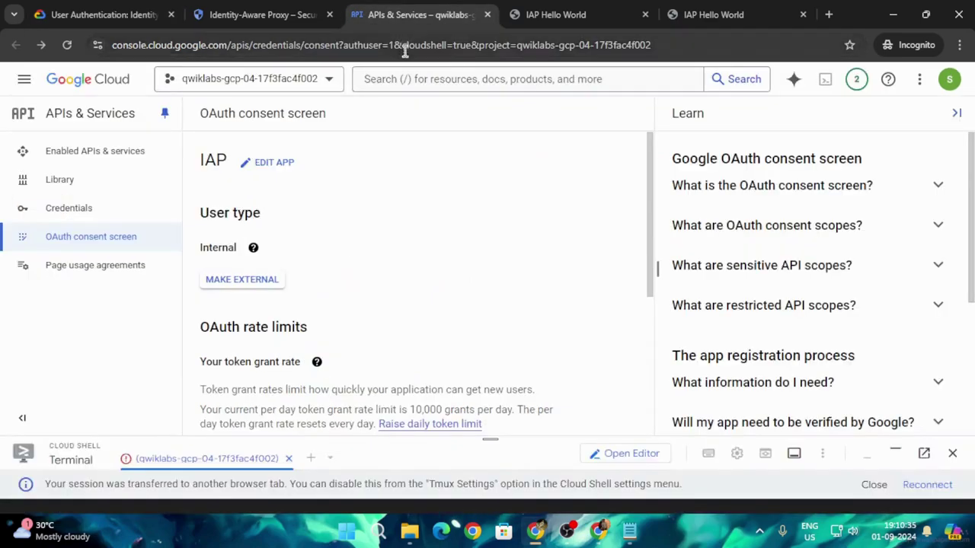
click(301, 9)
click(507, 308)
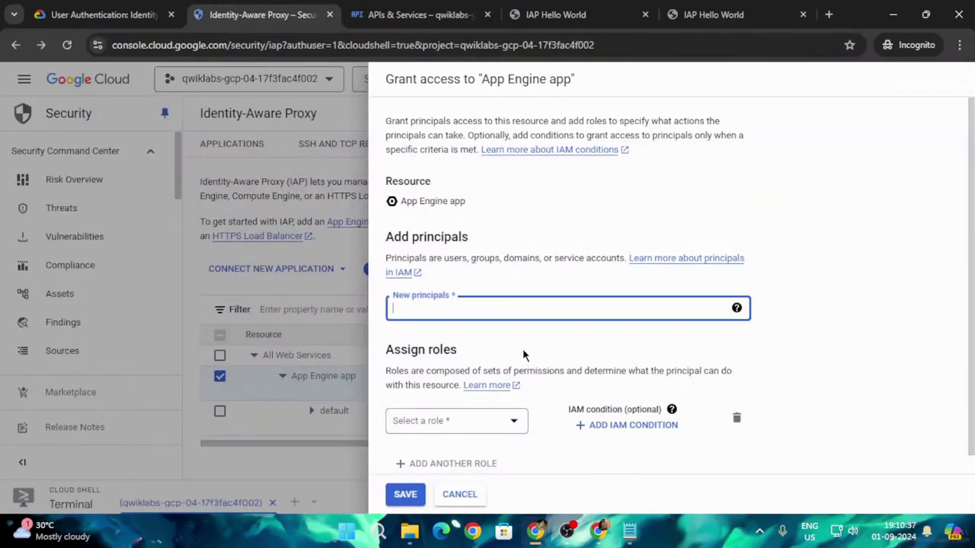
key(ctrl+v)
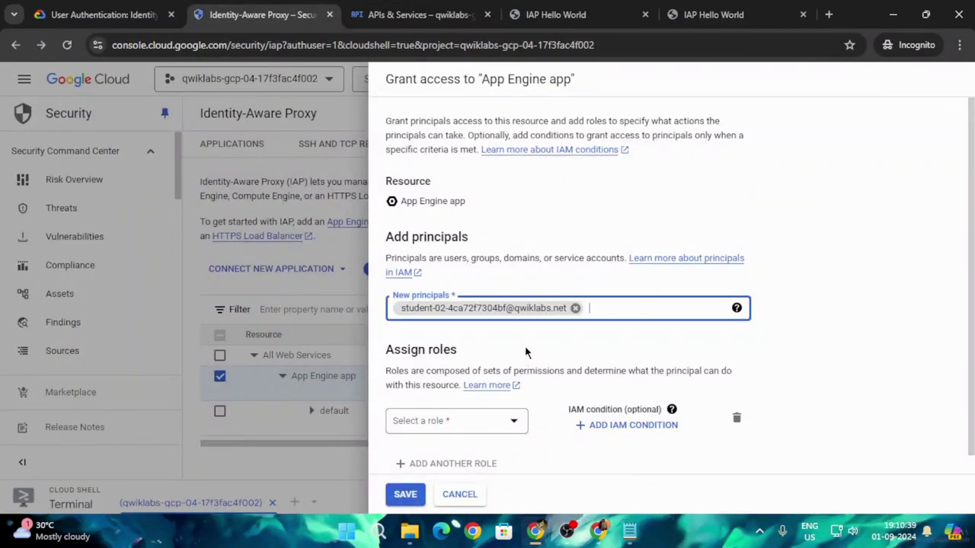
Assign the IAP-secured Web App User role to the new principal and save the access grant
click(114, 15)
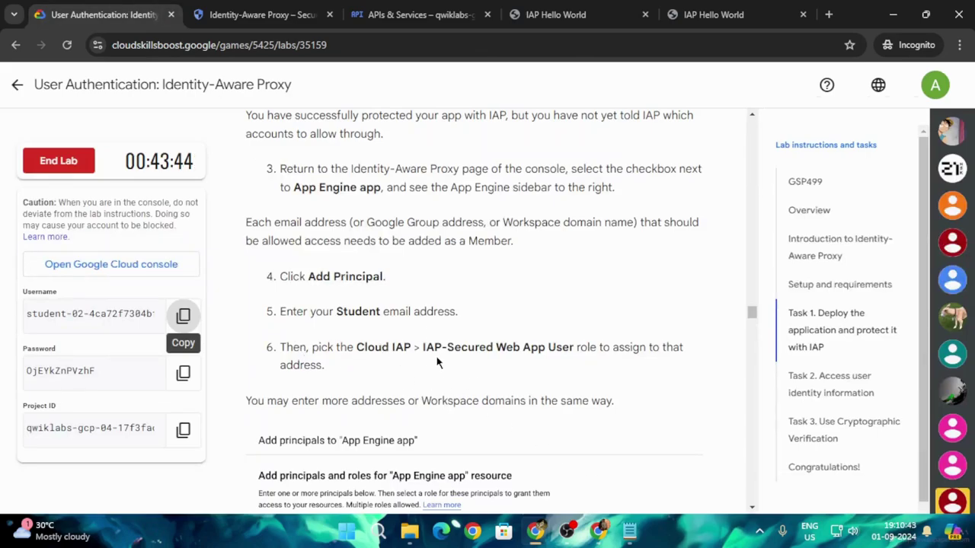
drag(423, 348, 573, 349)
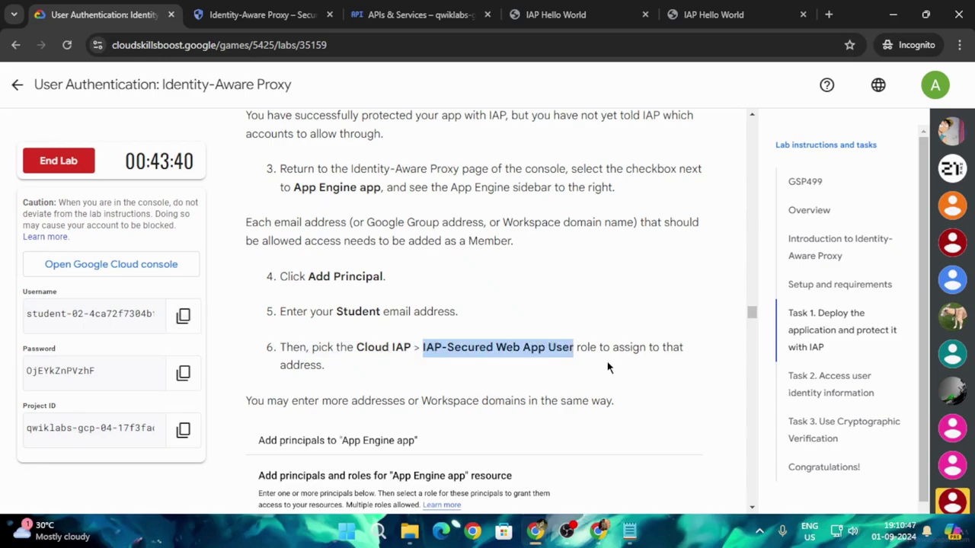
key(ctrl+3)
key(ctrl+2)
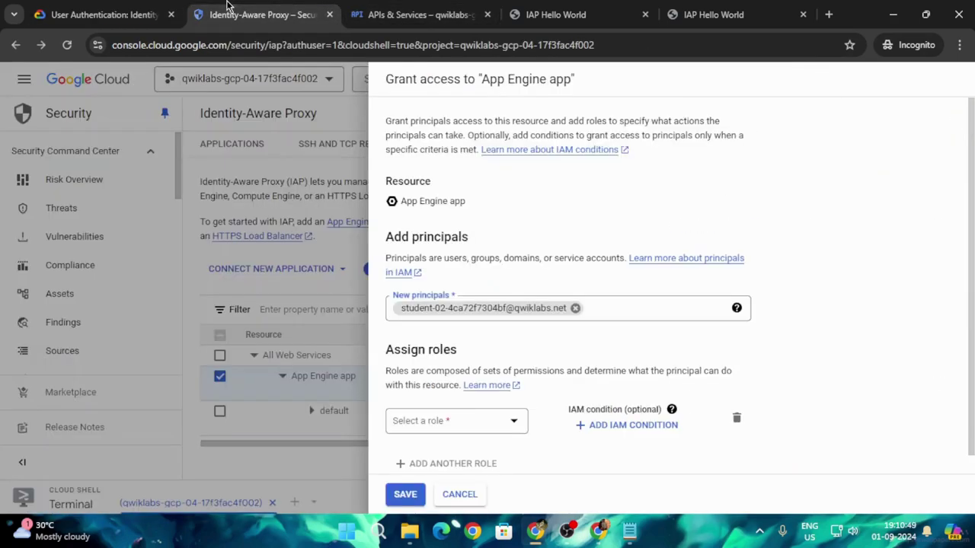
click(456, 420)
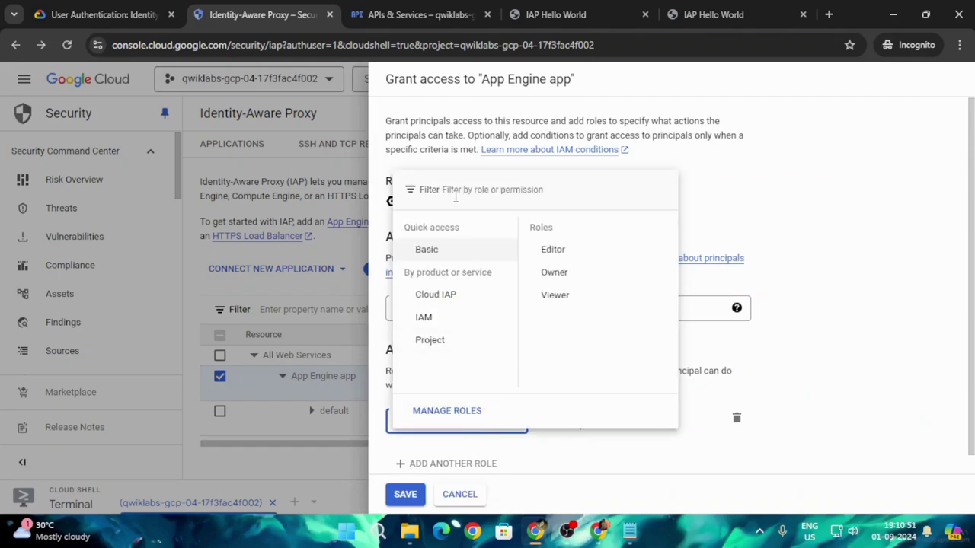
key(ctrl+v)
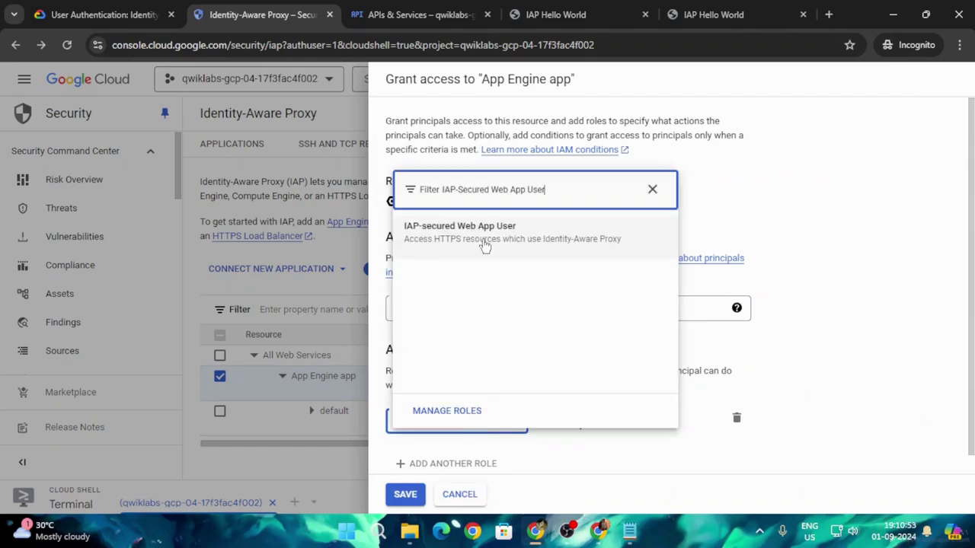
click(480, 242)
key(ctrl+1)
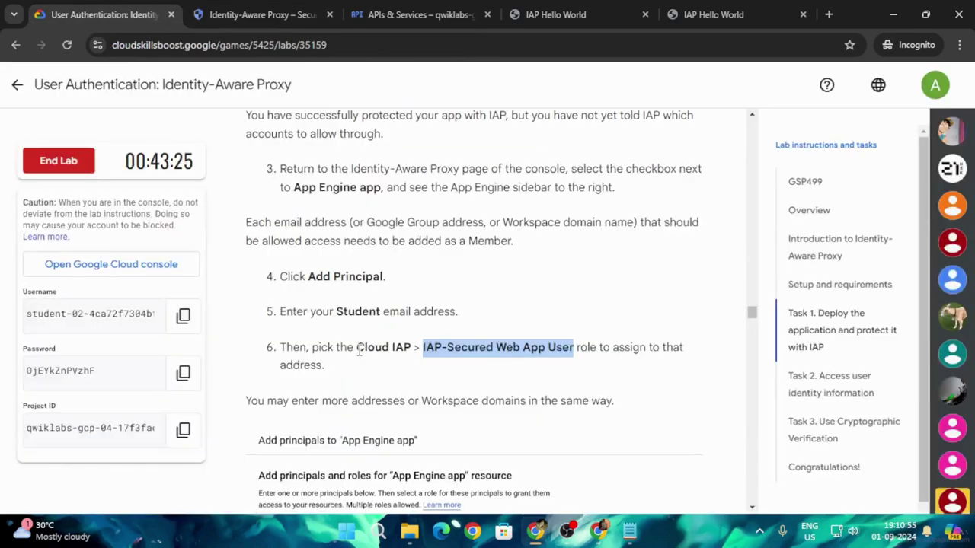
scroll(411, 348, down, 7)
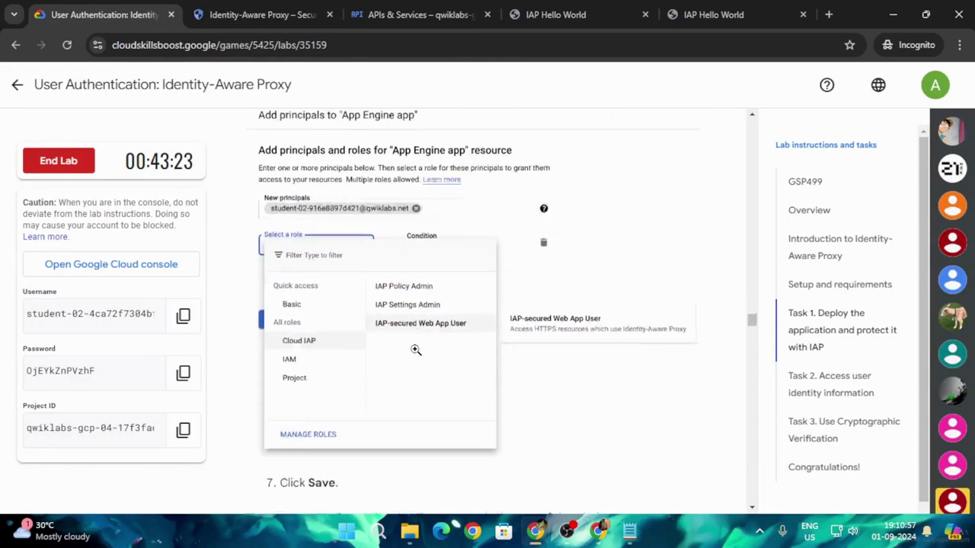
key(ctrl+2)
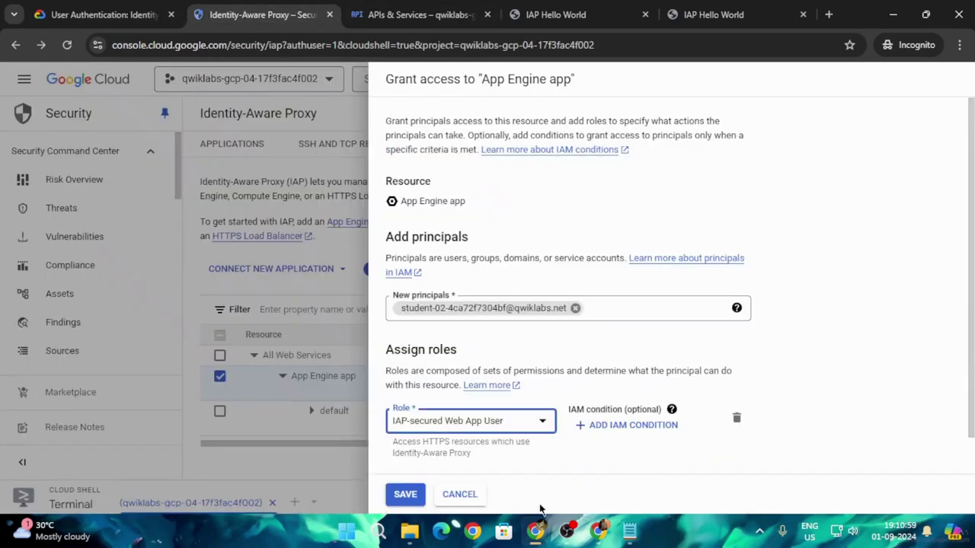
click(416, 496)
Check the lab progress for the "Enable and add policy to IAP" objective and revisit the Identity-Aware Proxy page
key(ctrl+1)
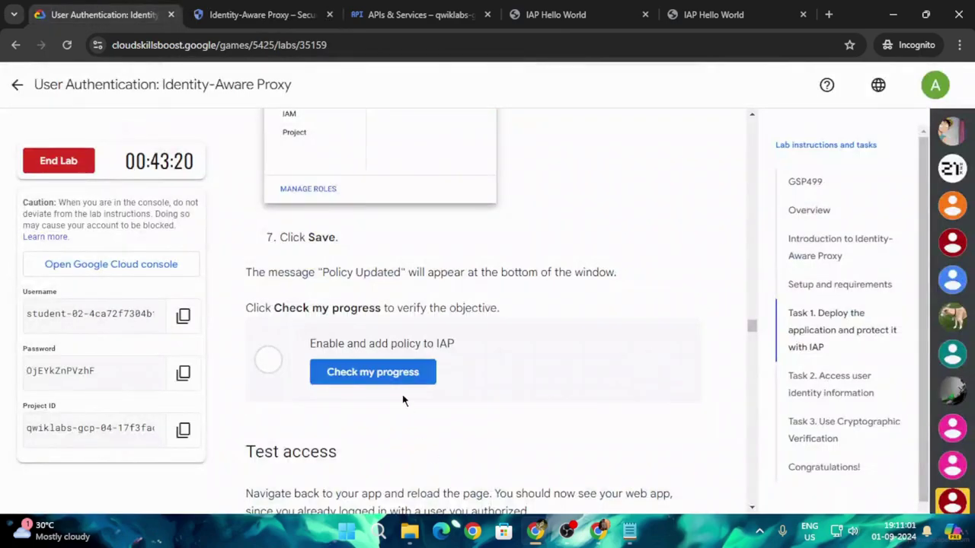
click(402, 371)
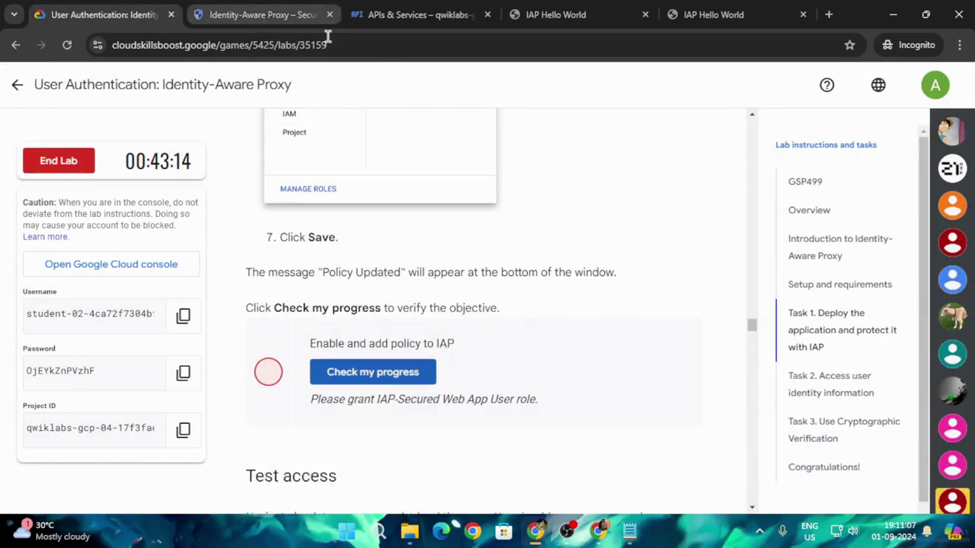
click(227, 9)
click(107, 13)
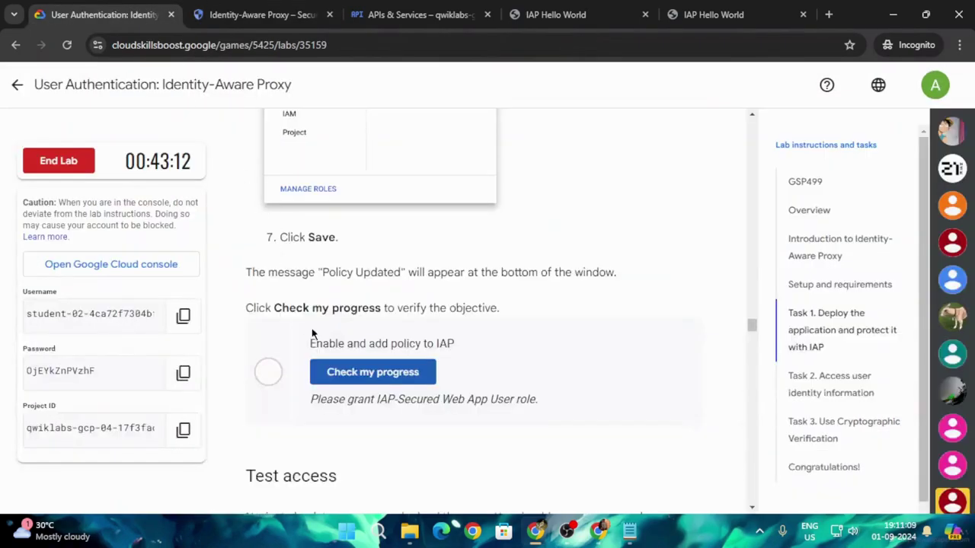
Dismiss the policy update notification on the Identity-Aware Proxy page and recheck lab progress for the "Enable and add policy to IAP" objective
click(390, 371)
click(259, 14)
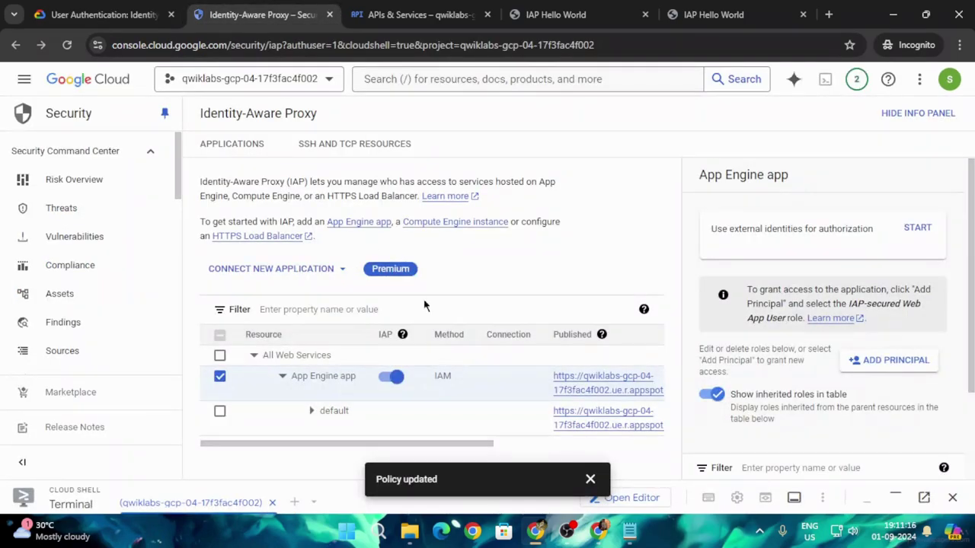
click(589, 479)
click(99, 14)
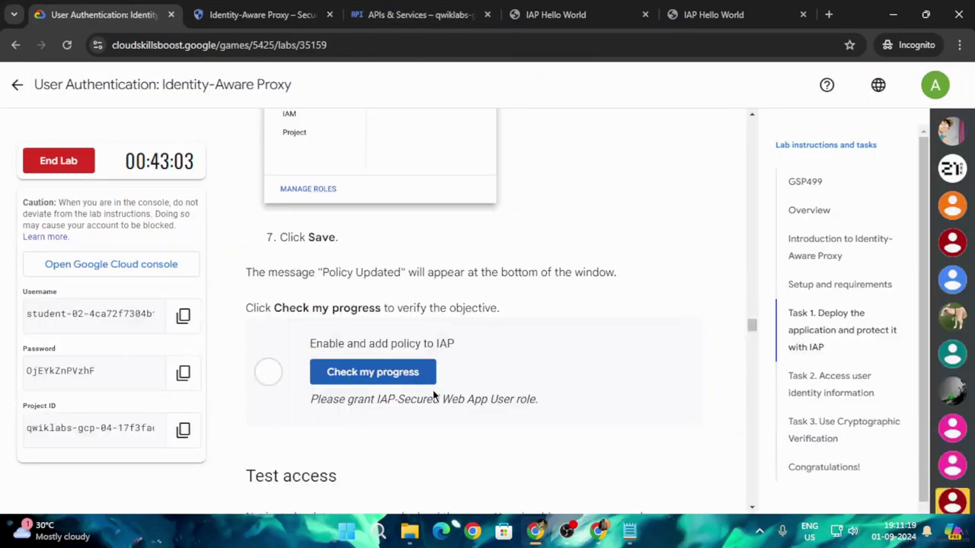
click(394, 371)
scroll(436, 433, down, 15)
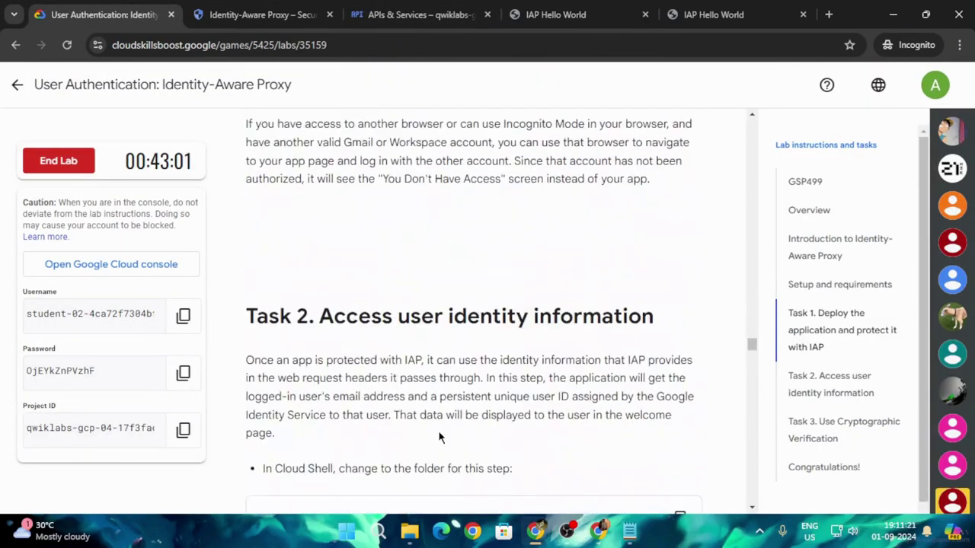
scroll(444, 440, up, 15)
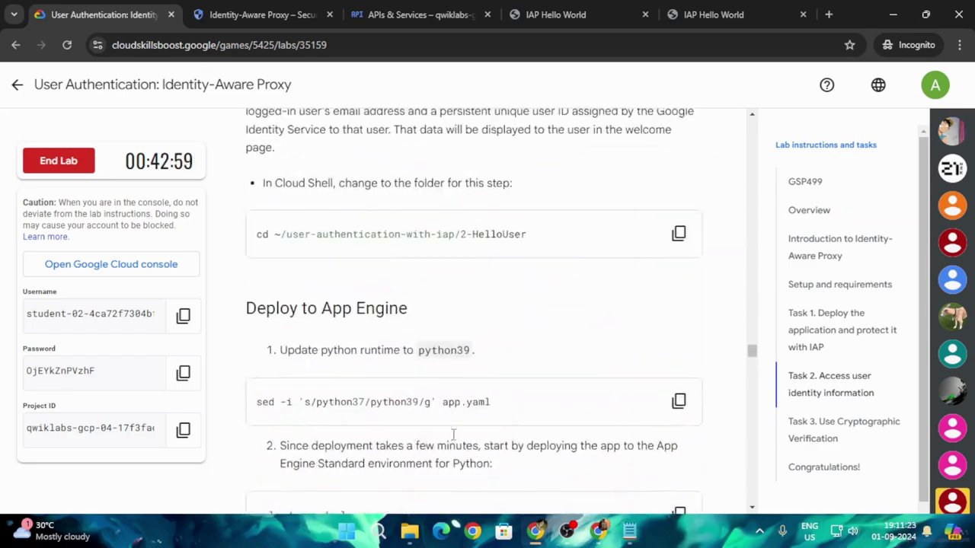
scroll(451, 274, up, 5)
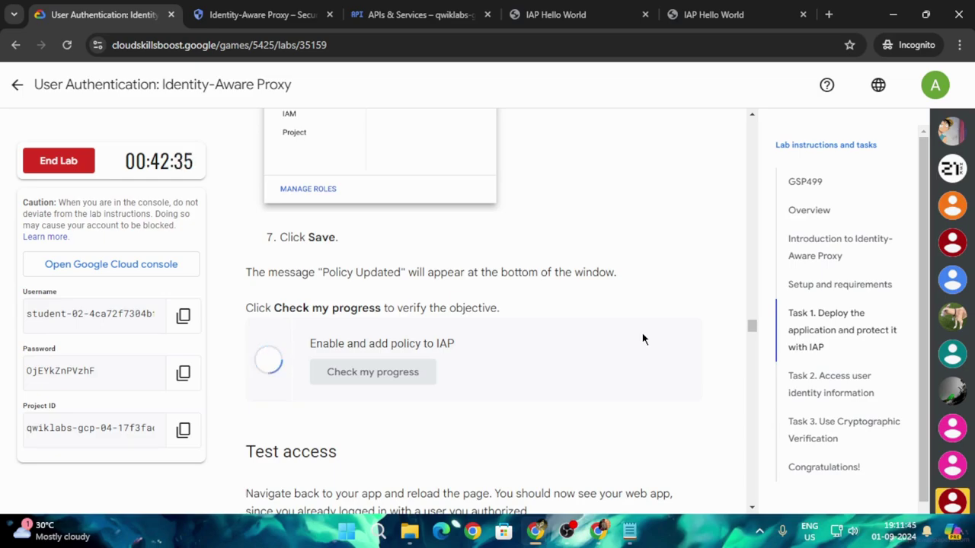
scroll(610, 293, down, 5)
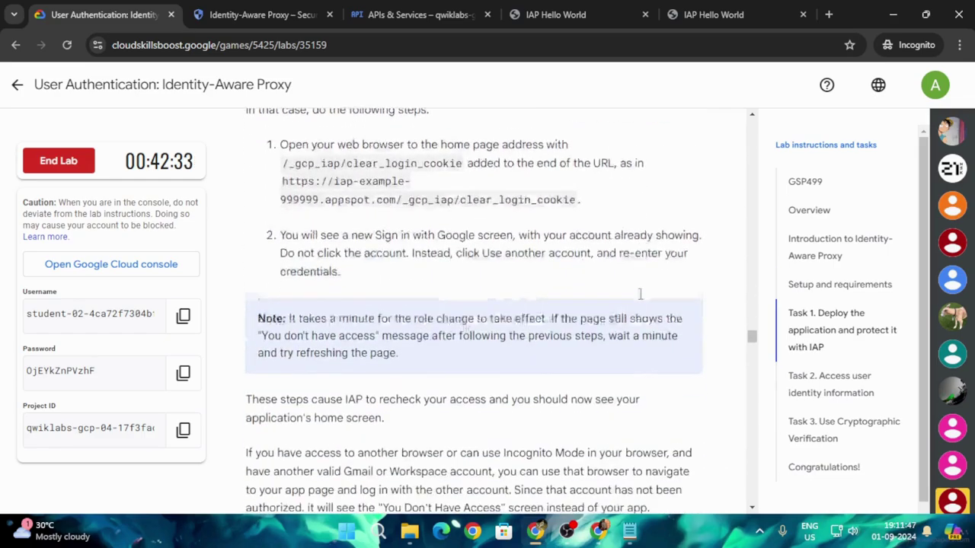
scroll(640, 294, down, 4)
scroll(647, 305, up, 8)
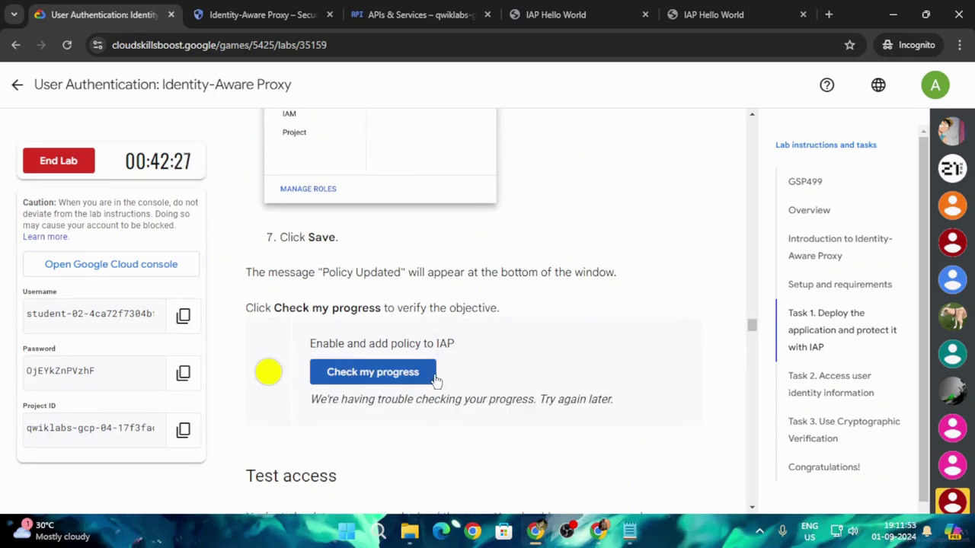
Check the lab progress for the "Deploy an App Engine application" objective in Task 1
scroll(594, 336, up, 15)
scroll(525, 304, up, 6)
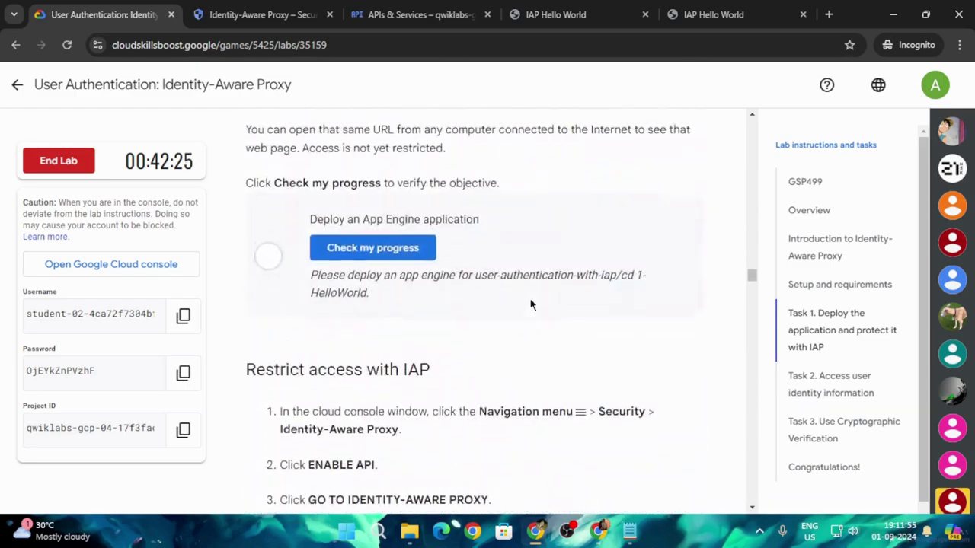
scroll(528, 302, down, 2)
click(407, 307)
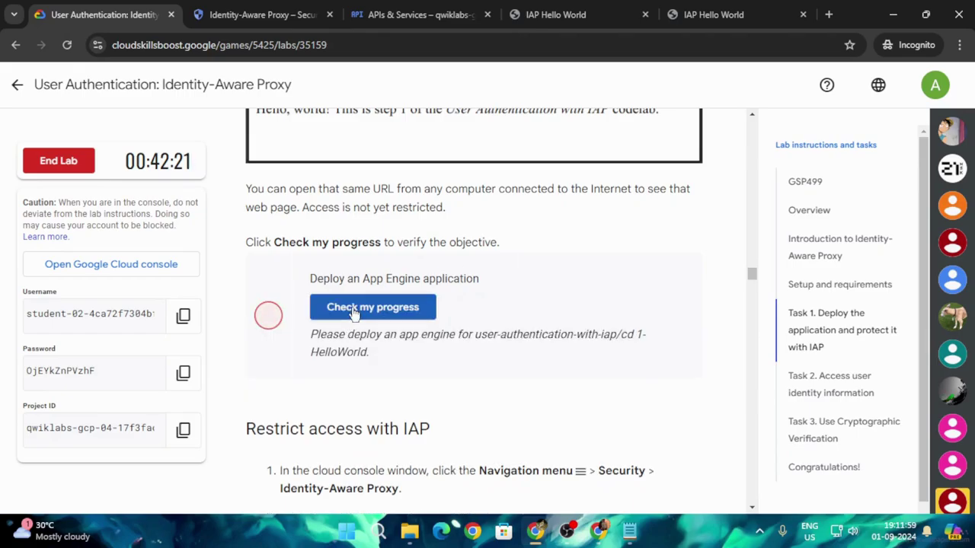
click(351, 308)
scroll(581, 354, down, 10)
scroll(600, 340, up, 10)
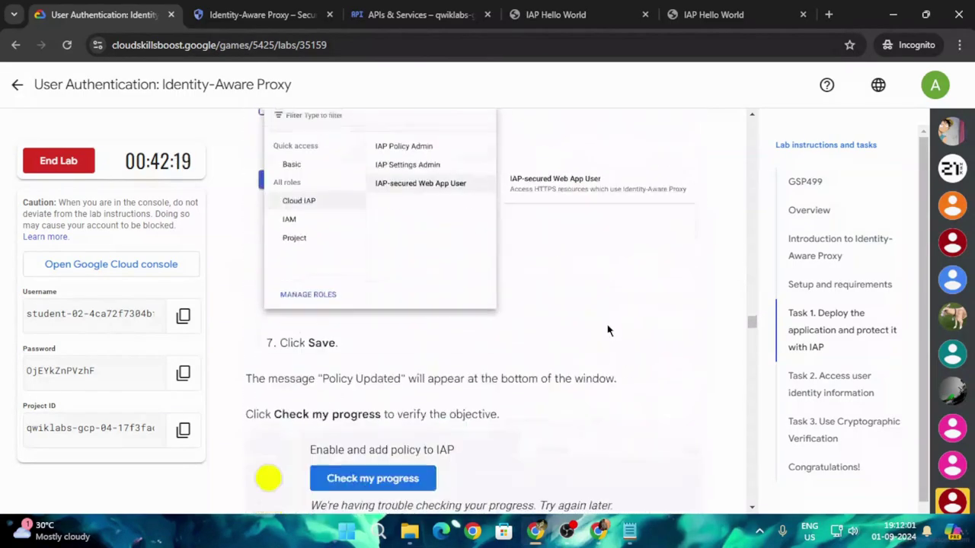
click(396, 313)
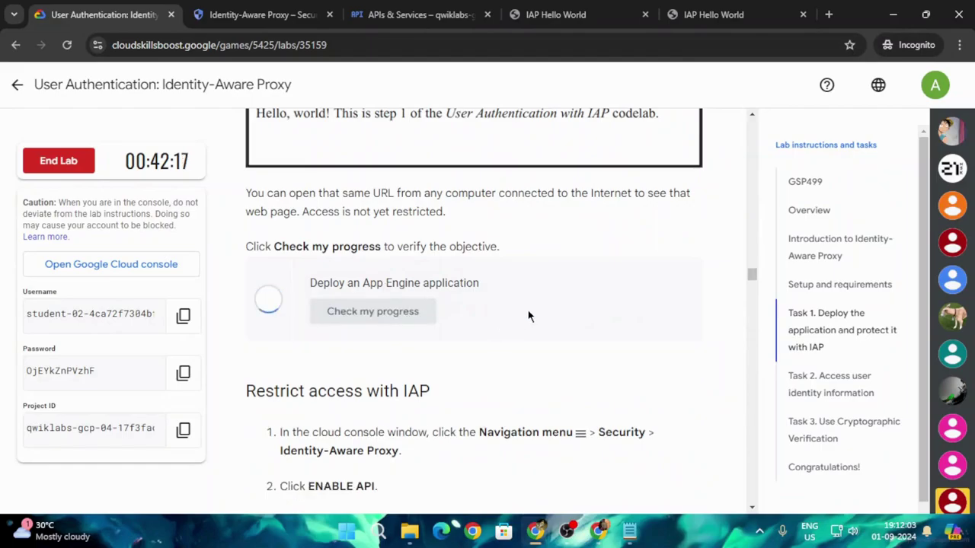
Recheck the "Enable and add policy to IAP" objective and return to recheck "Deploy an App Engine application"
scroll(550, 352, down, 15)
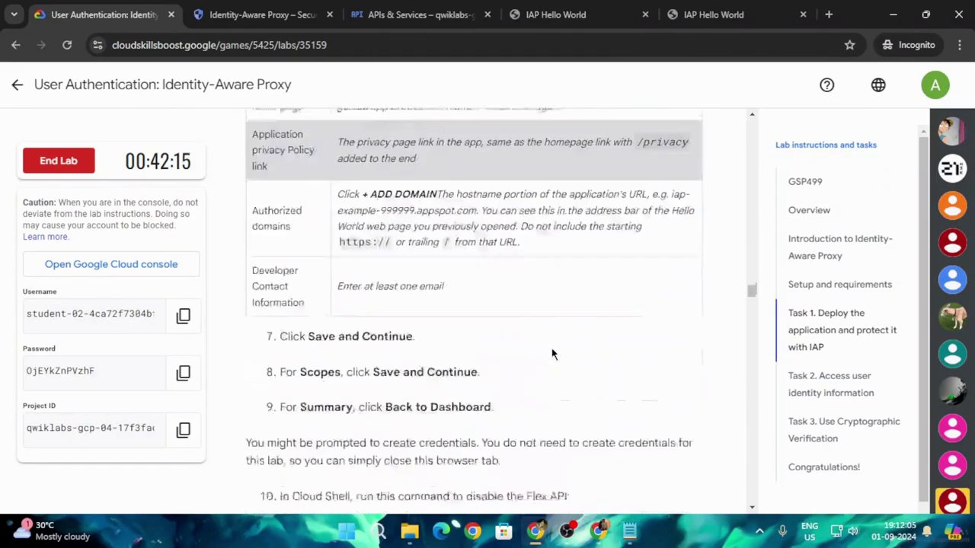
scroll(564, 368, down, 10)
scroll(551, 330, up, 3)
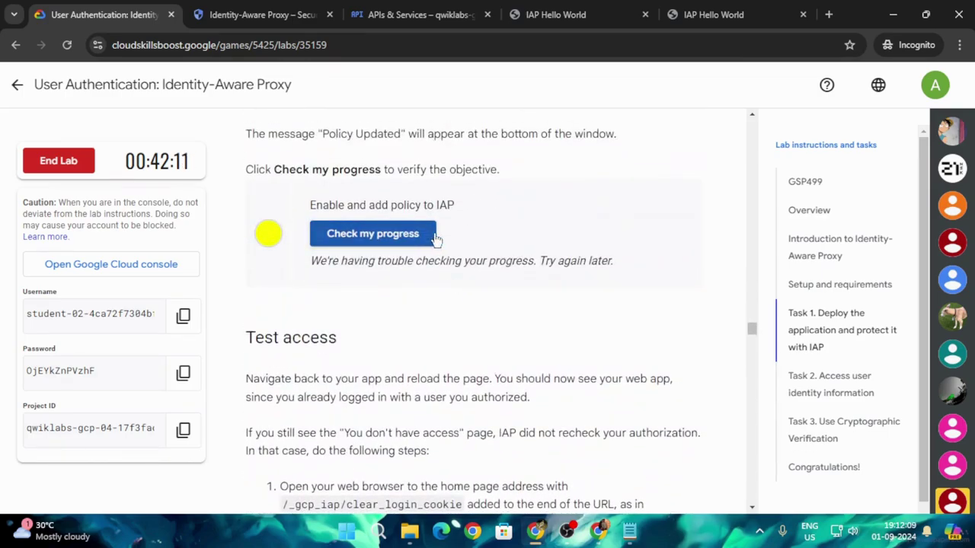
scroll(426, 272, up, 10)
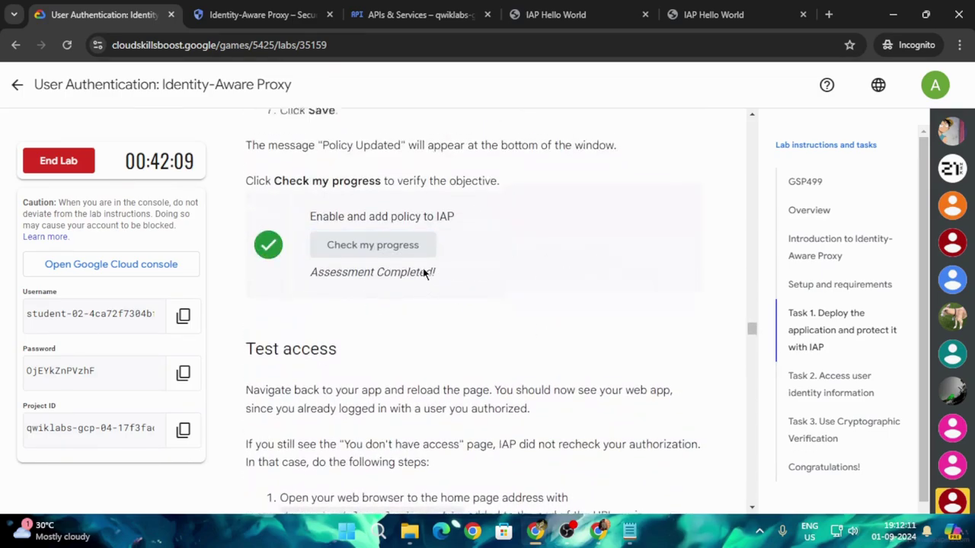
scroll(424, 266, up, 10)
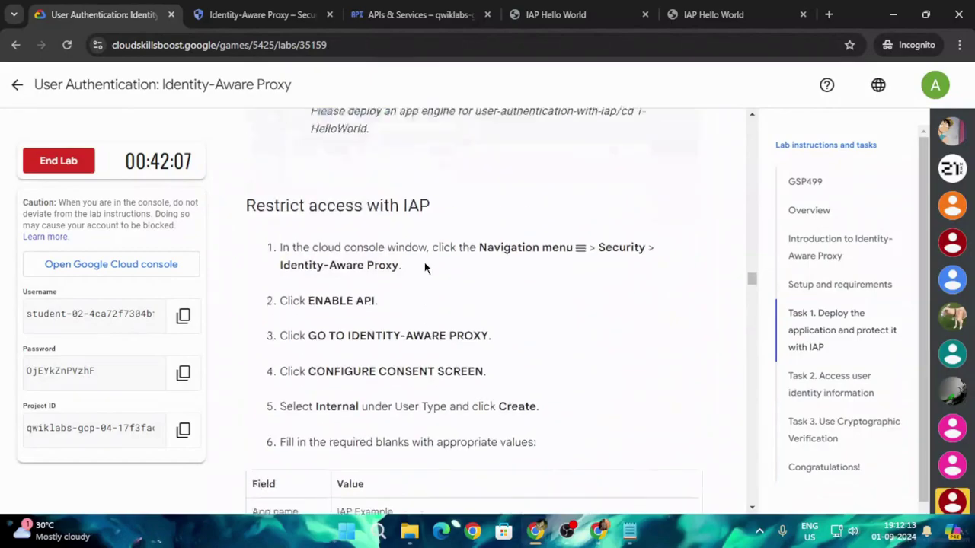
click(385, 243)
Review the Task 1 objectives and retry the progress check for "Deploy an App Engine application"
scroll(476, 243, down, 15)
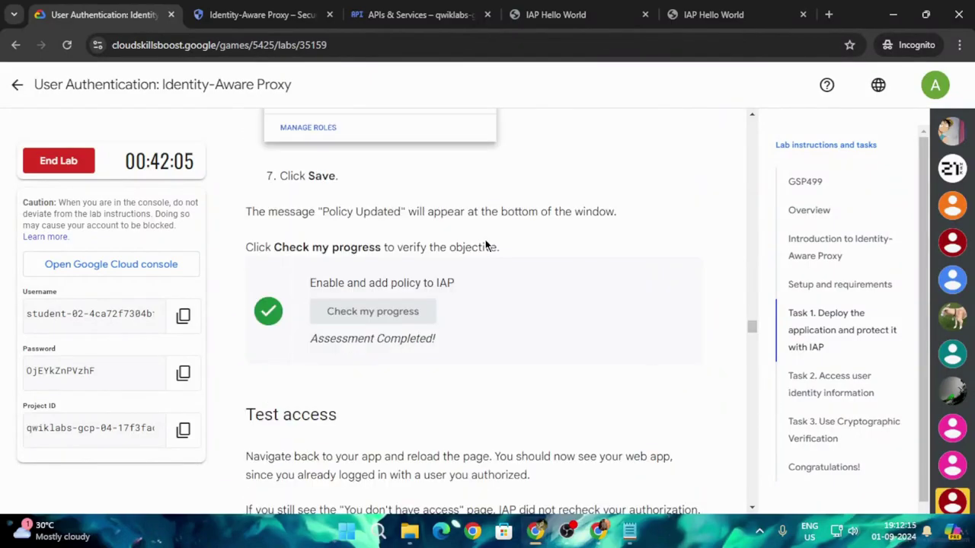
scroll(513, 276, up, 6)
scroll(516, 305, down, 5)
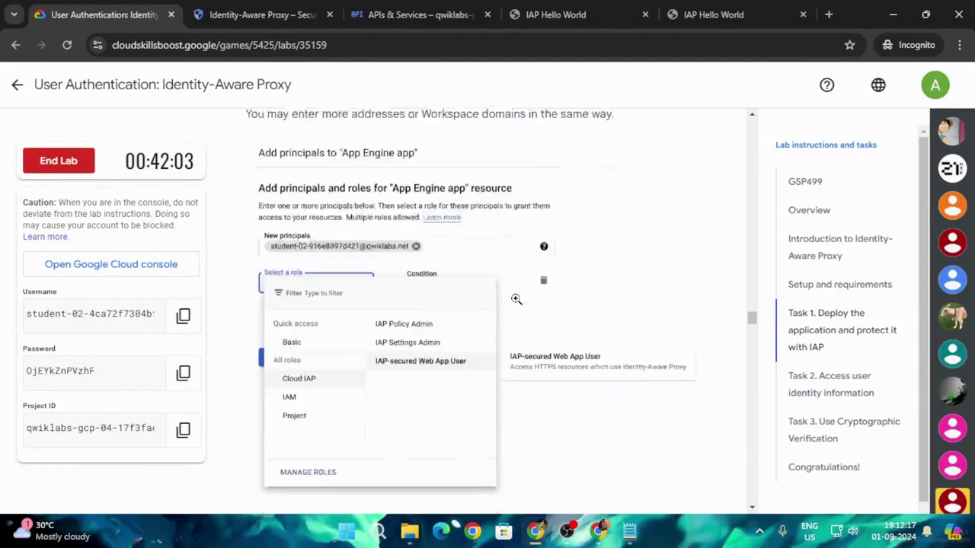
scroll(528, 345, up, 12)
scroll(503, 396, down, 4)
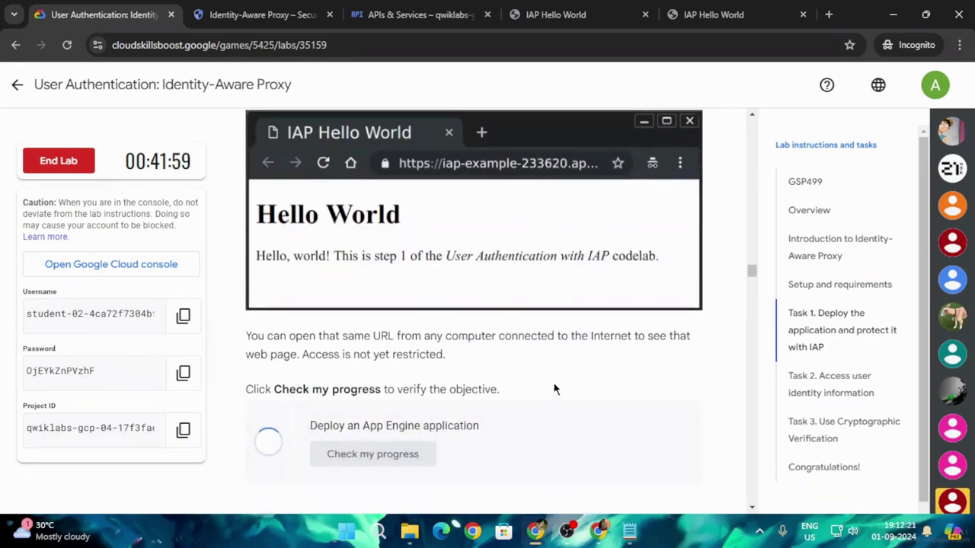
scroll(553, 389, down, 1)
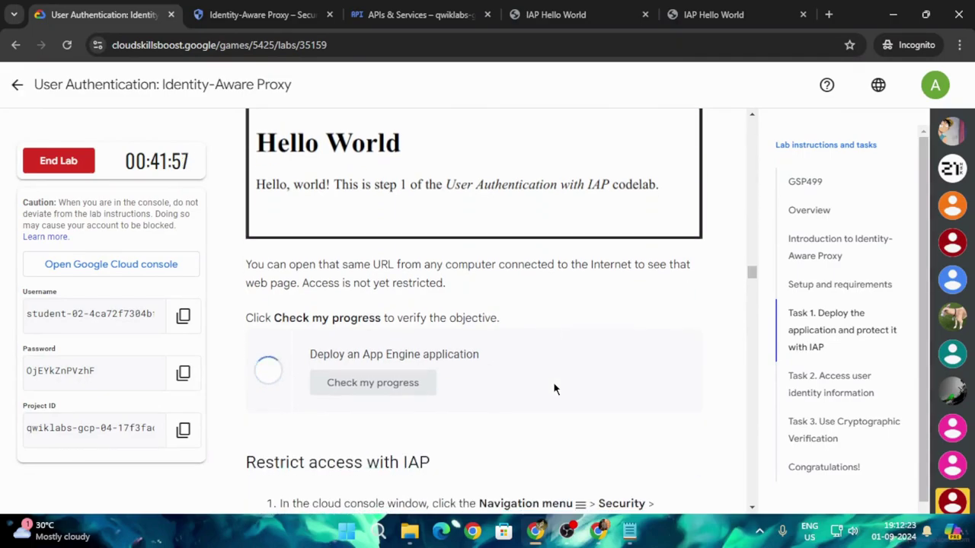
scroll(552, 381, down, 2)
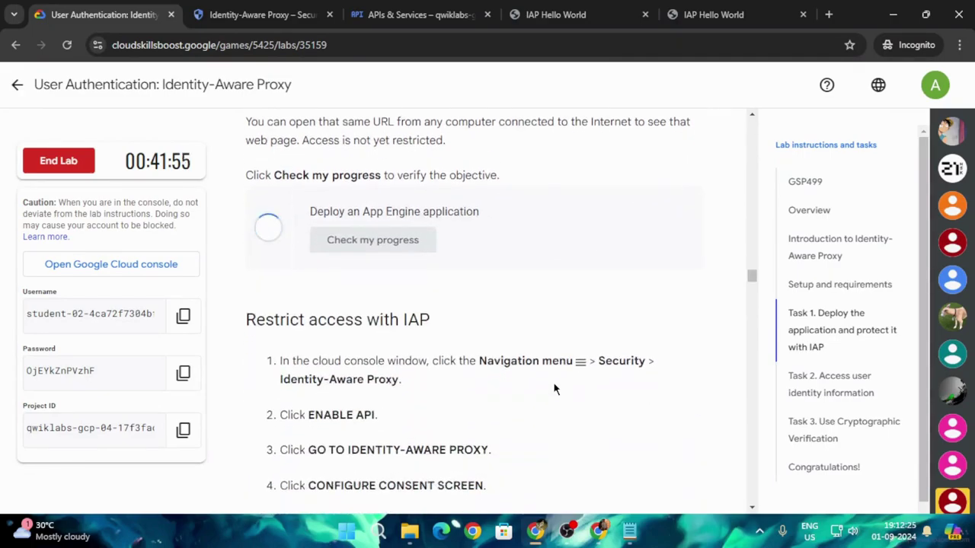
click(426, 240)
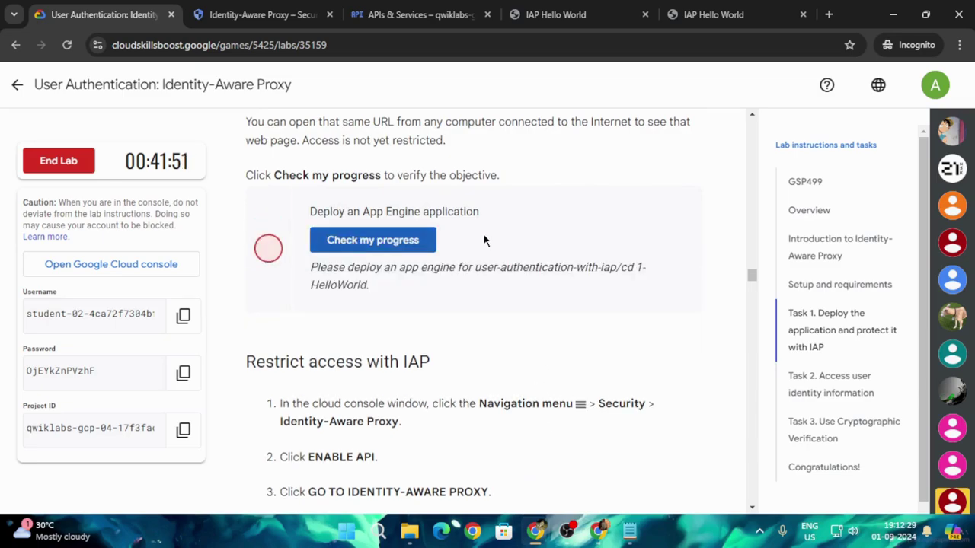
click(373, 242)
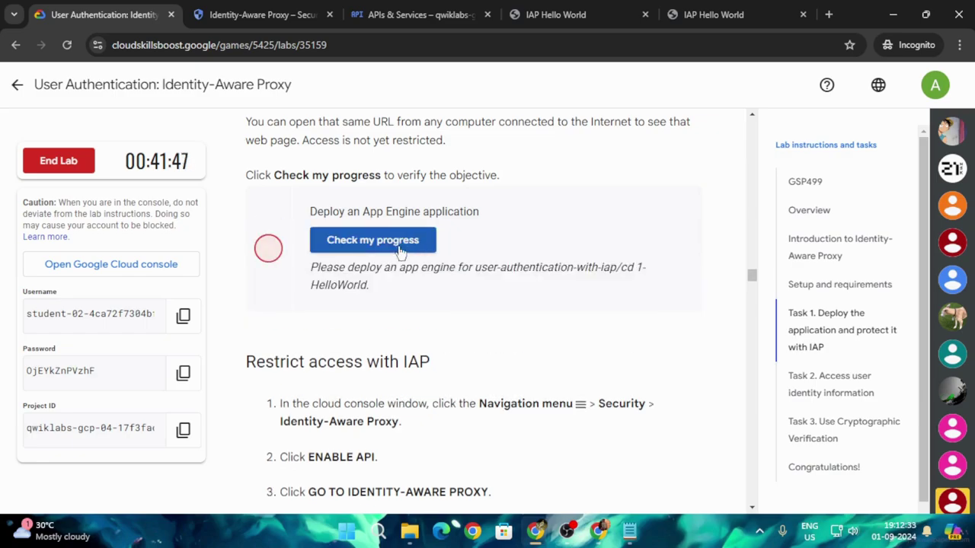
Copy the Task 2 folder command and run cd ~/user-authentication-with-iap/2-HelloUser in an enlarged Cloud Shell terminal
scroll(533, 364, down, 5)
scroll(533, 364, down, 20)
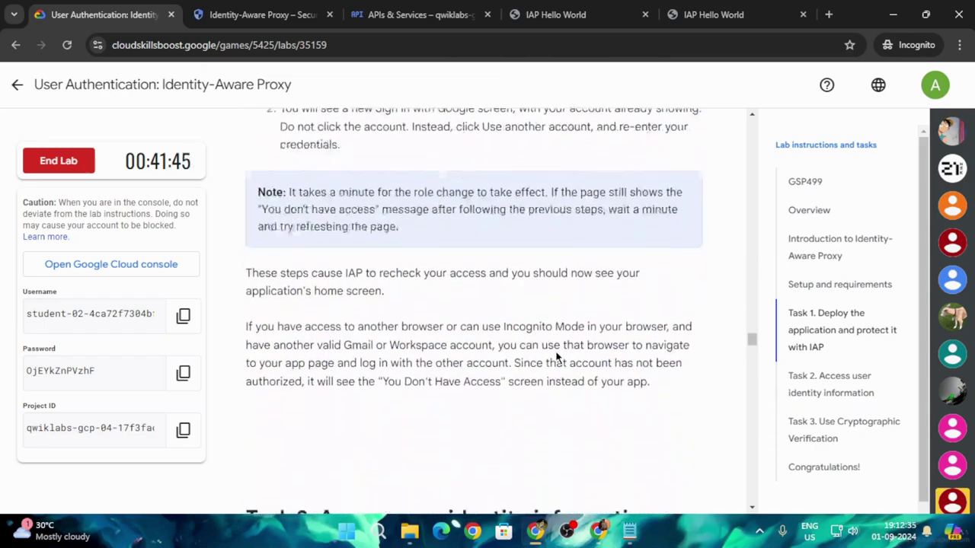
scroll(562, 346, up, 1)
click(678, 262)
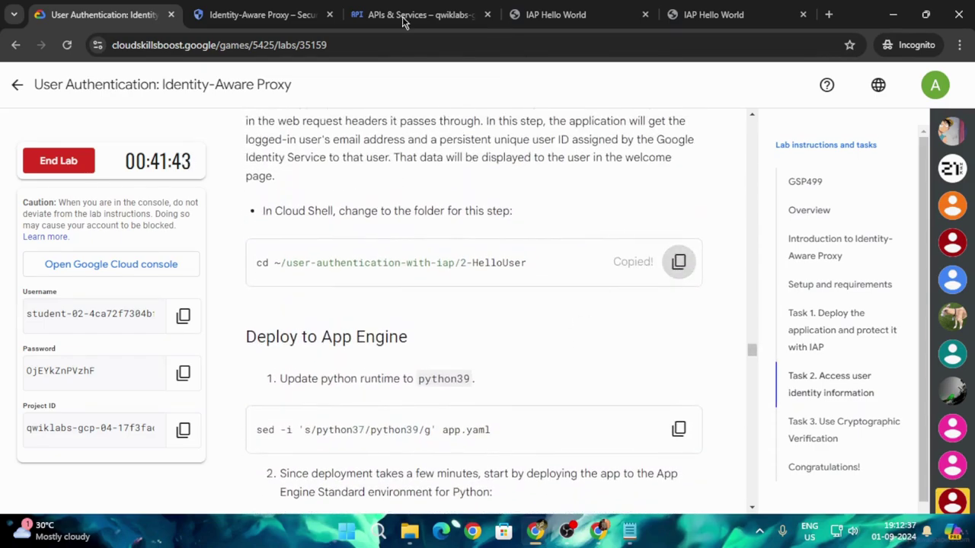
click(248, 6)
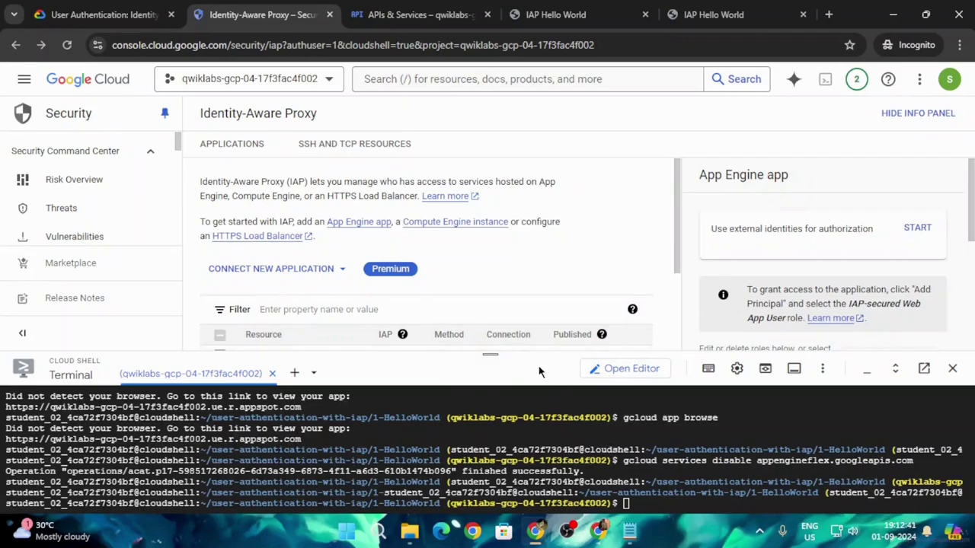
drag(489, 361, 490, 137)
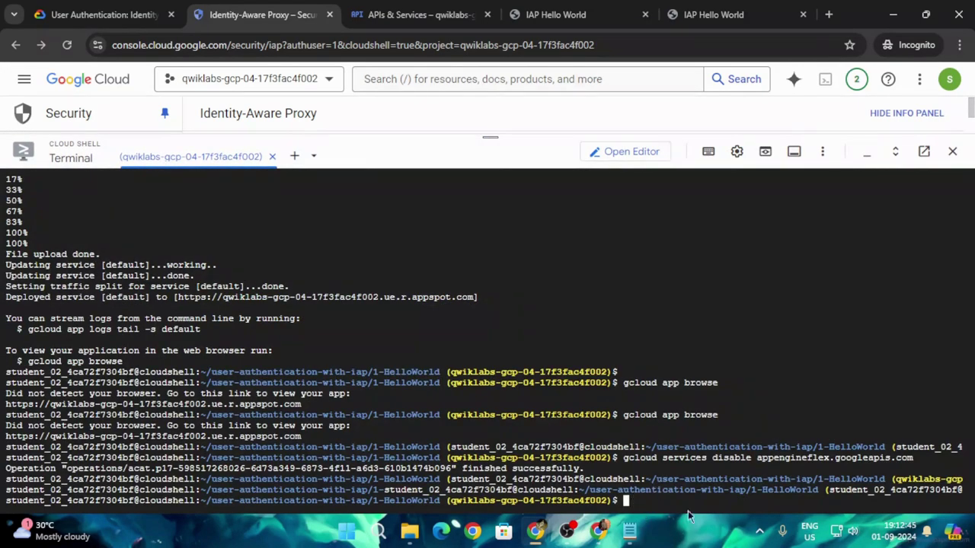
key(ctrl+v)
key(Return)
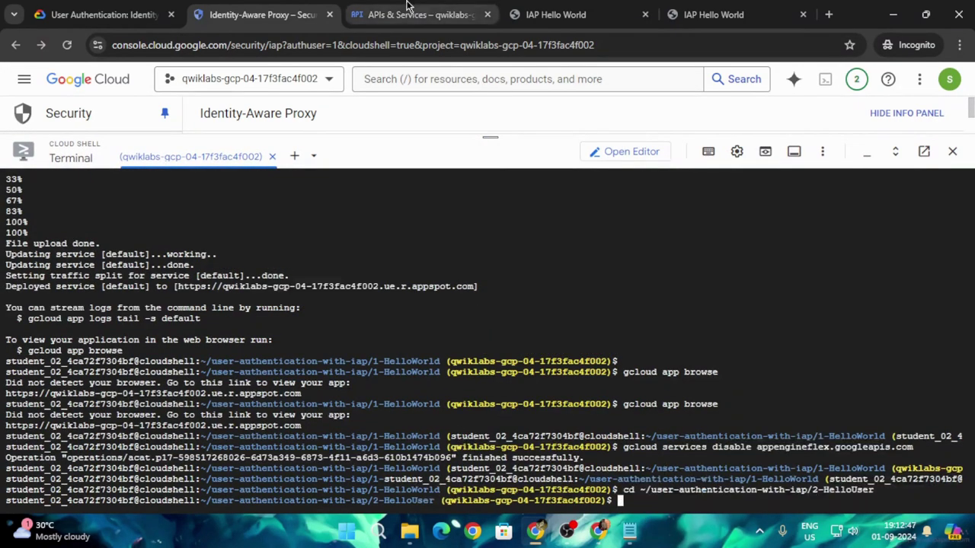
Update the app's Python runtime by copying sed -i 's/python37/python39/g' app.yaml from the lab and running it in Cloud Shell
click(15, 14)
click(115, 121)
scroll(546, 417, down, 2)
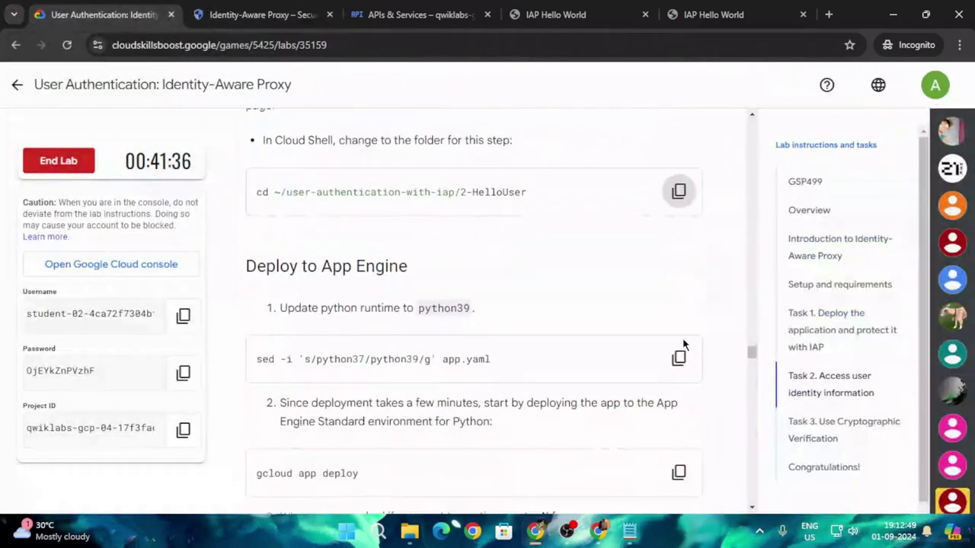
click(679, 358)
click(259, 14)
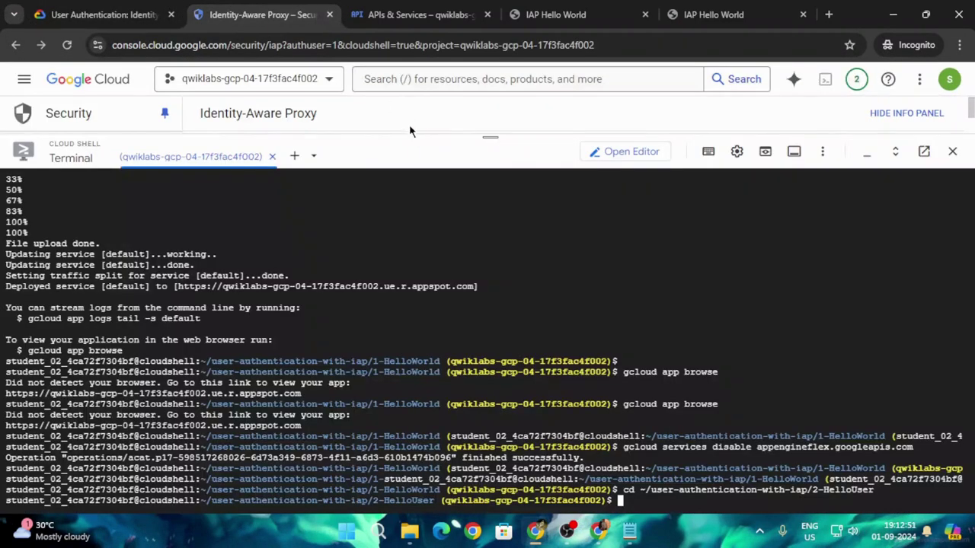
key(ctrl+v)
key(Return)
Copy the gcloud app deploy command from the lab instructions and run it in Cloud Shell for the 2-HelloUser app
click(107, 13)
scroll(602, 264, down, 3)
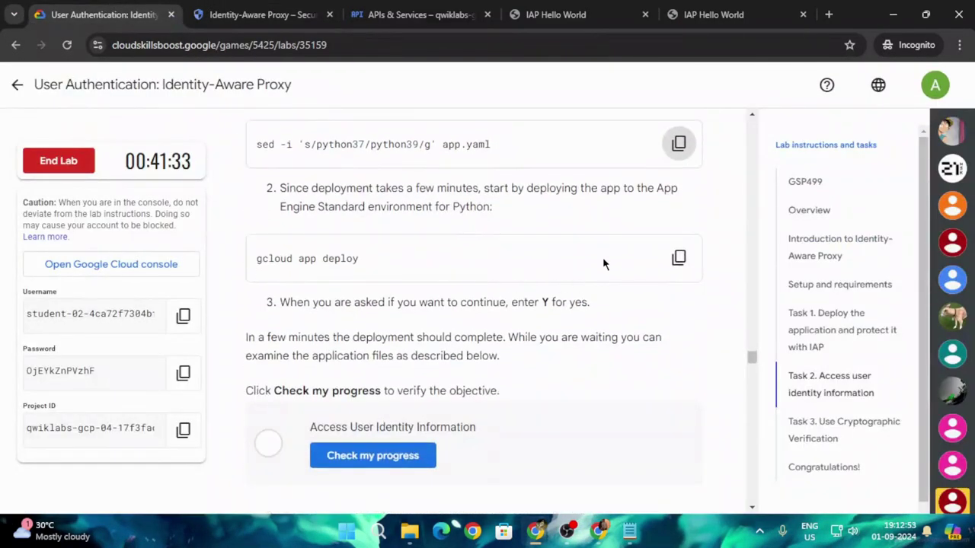
click(679, 258)
click(272, 8)
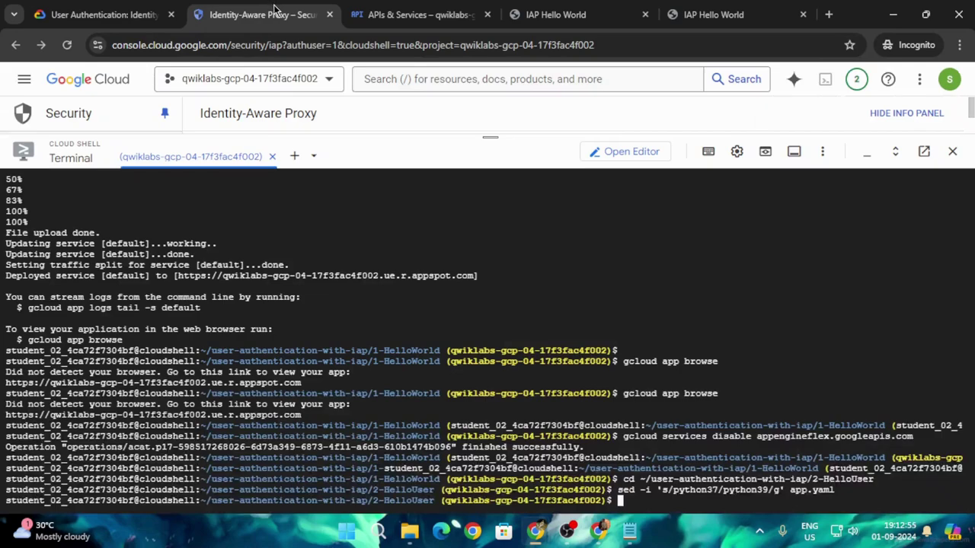
key(ctrl+v)
key(Return)
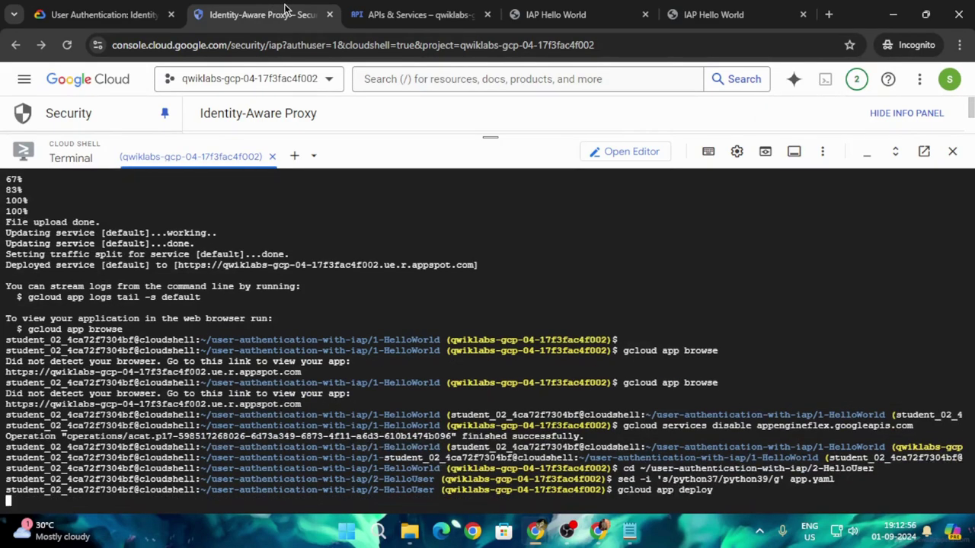
Check the lab progress for the "Access User Identity Information" objective and look at the deployment in Cloud Shell
click(61, 6)
click(403, 455)
scroll(565, 380, down, 3)
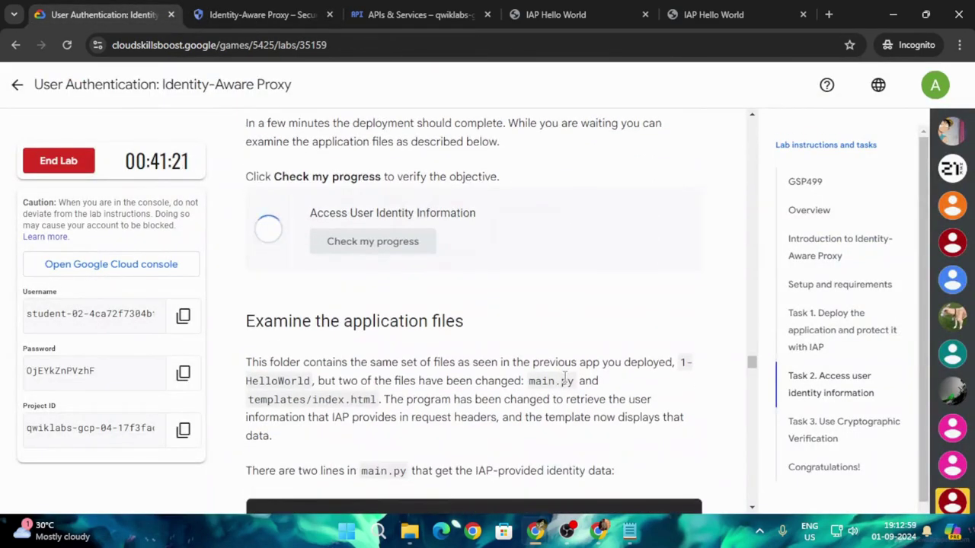
click(284, 7)
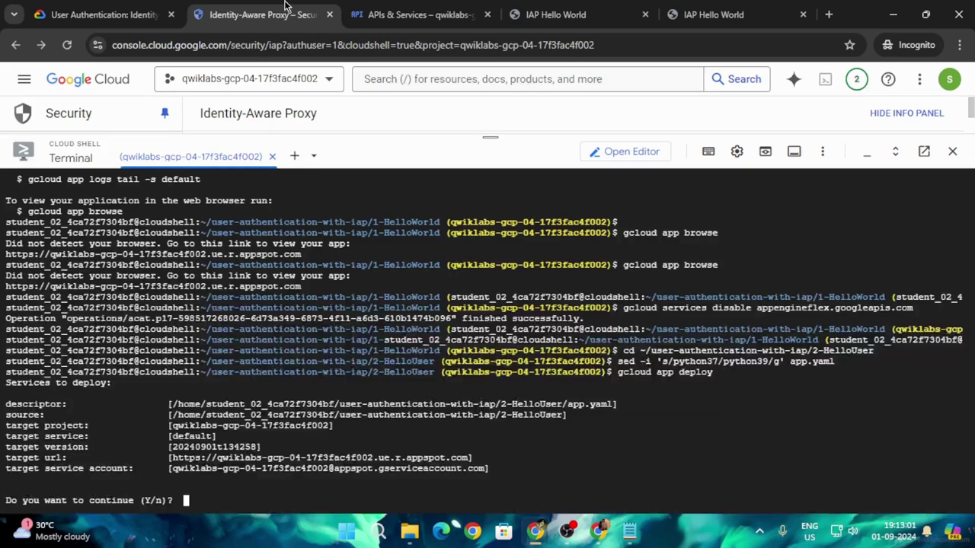
click(137, 8)
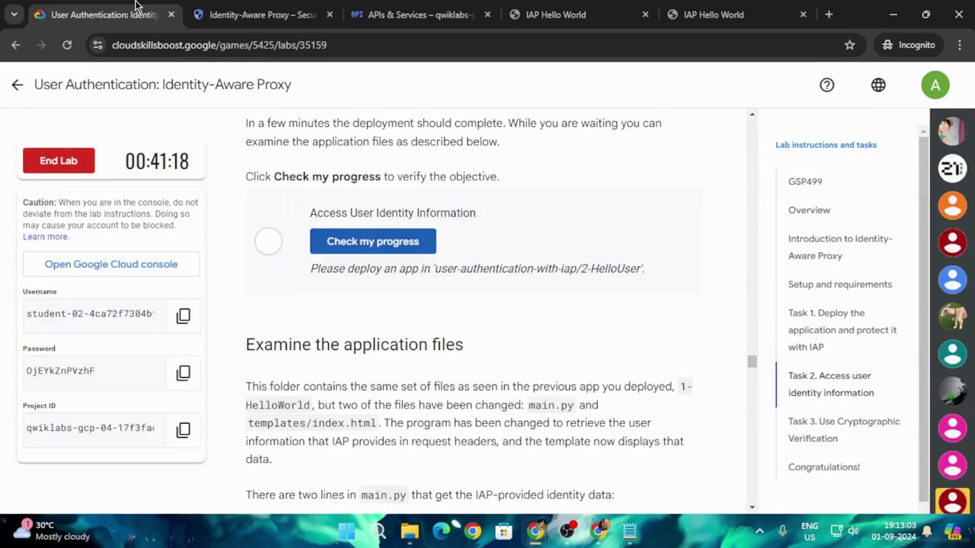
Confirm the 2-HelloUser app deployment in Cloud Shell by answering Y to the continue prompt
scroll(522, 193, up, 3)
click(259, 15)
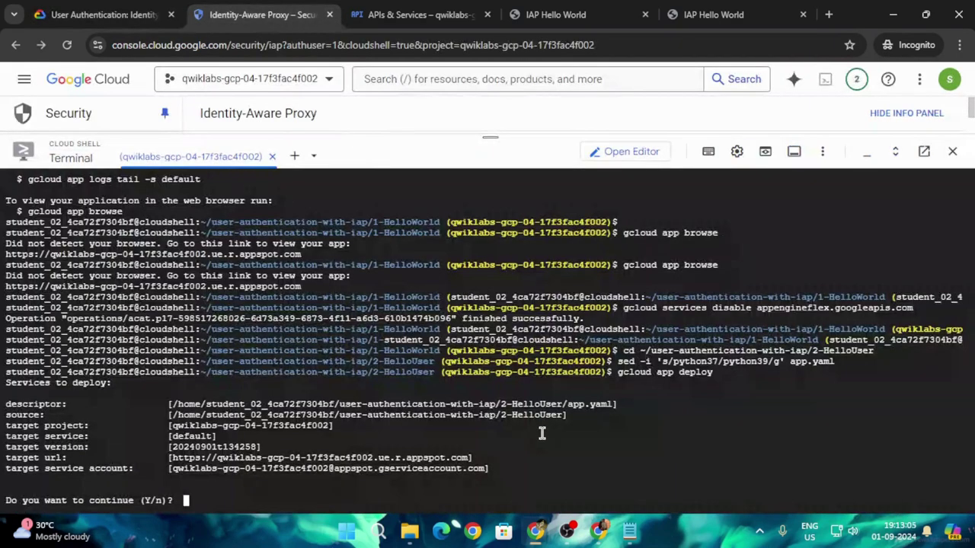
text(Y)
key(Return)
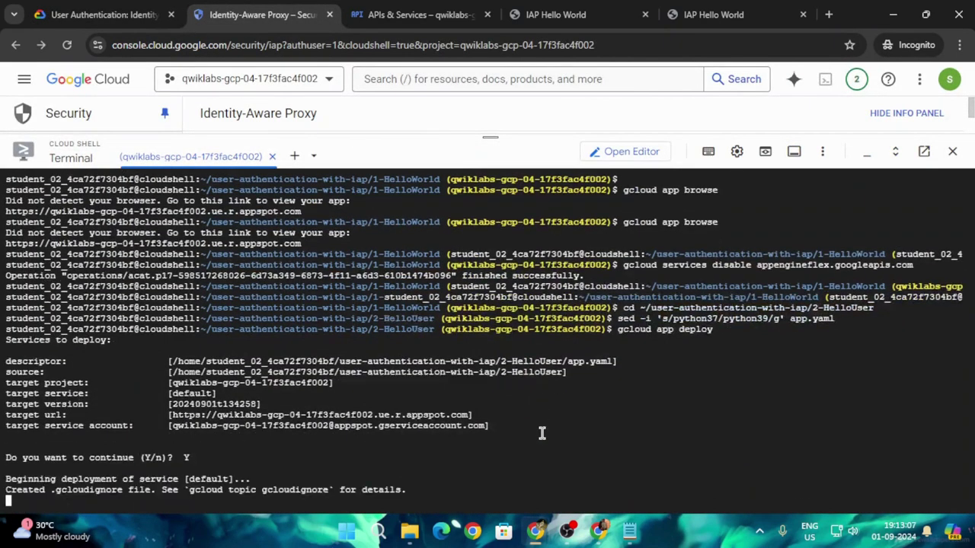
Recheck the lab progress for "Access User Identity Information" and look at the running deployment in Cloud Shell
click(107, 14)
click(364, 377)
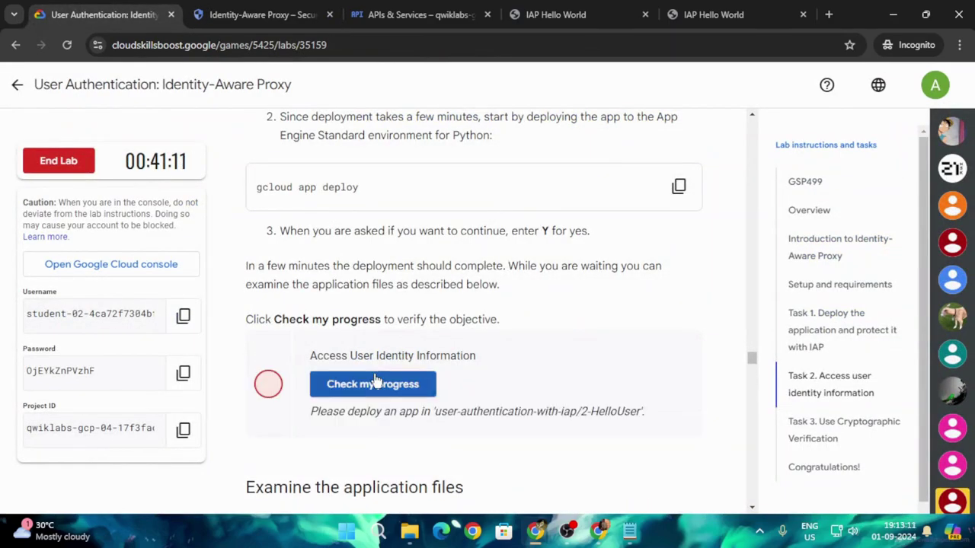
click(383, 397)
click(298, 8)
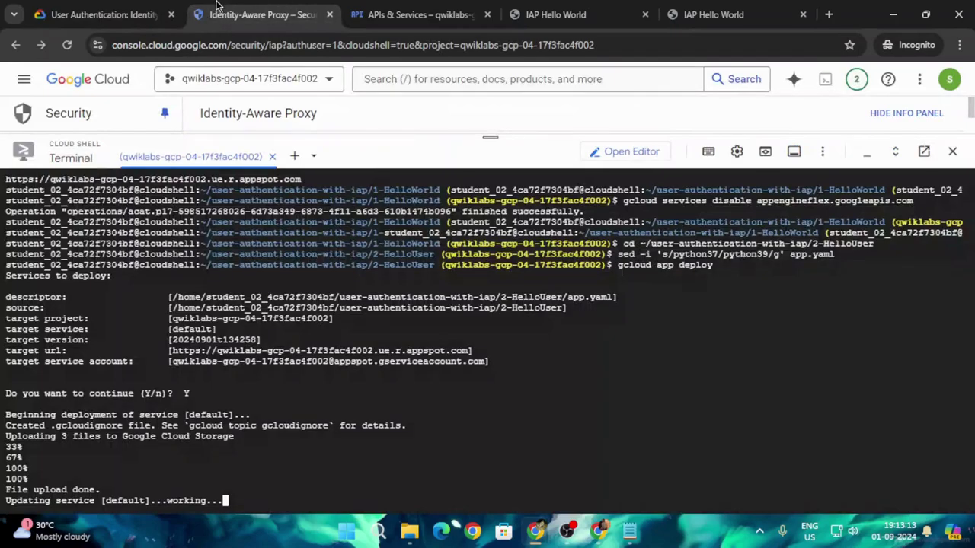
Examine the remaining lab instructions from Task 2 through the Task 3 Cryptographic Verification section
click(114, 13)
scroll(357, 273, up, 5)
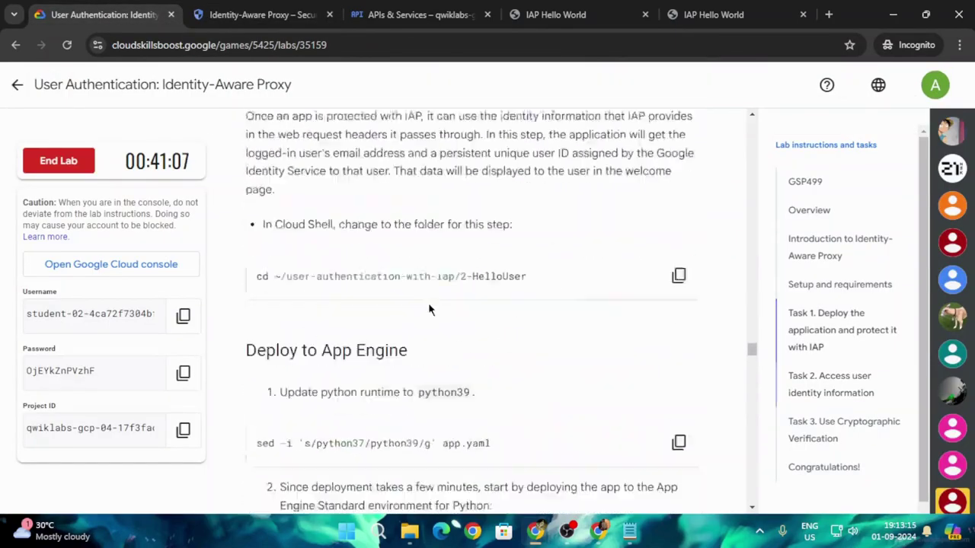
scroll(428, 302, down, 15)
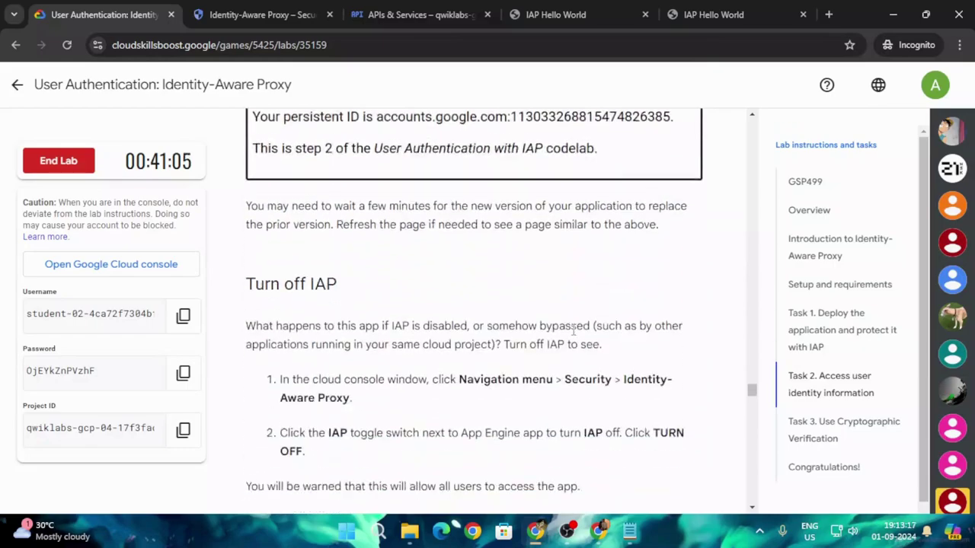
scroll(574, 329, down, 15)
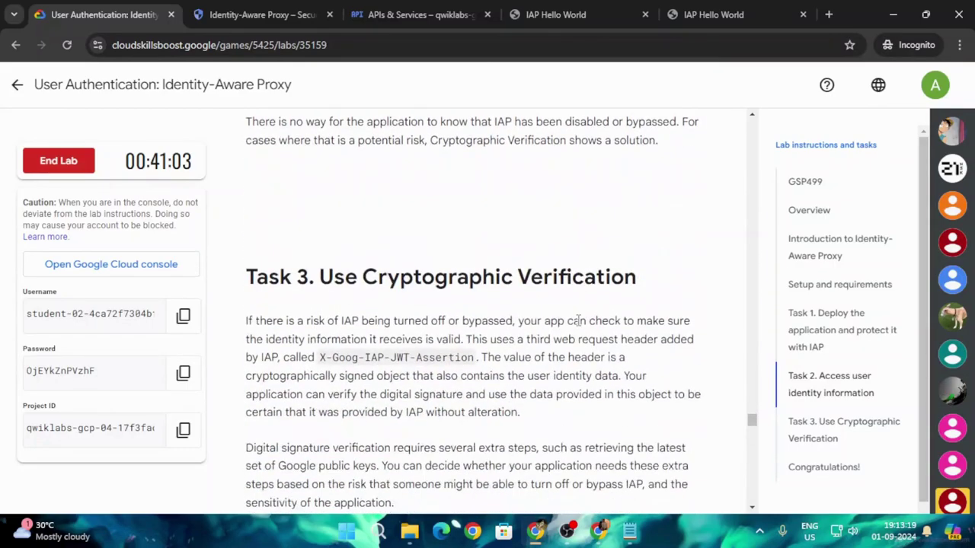
scroll(578, 320, down, 15)
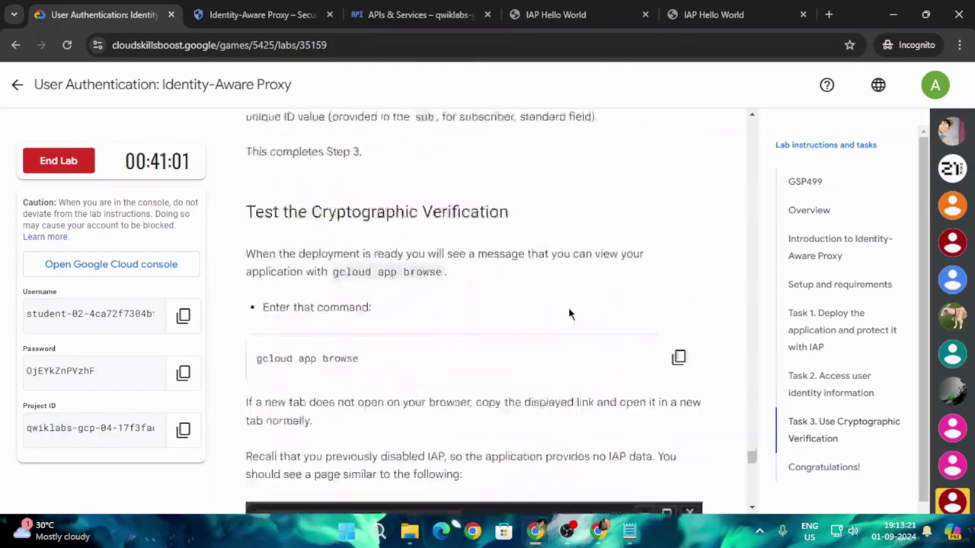
scroll(568, 315, down, 5)
scroll(551, 317, up, 15)
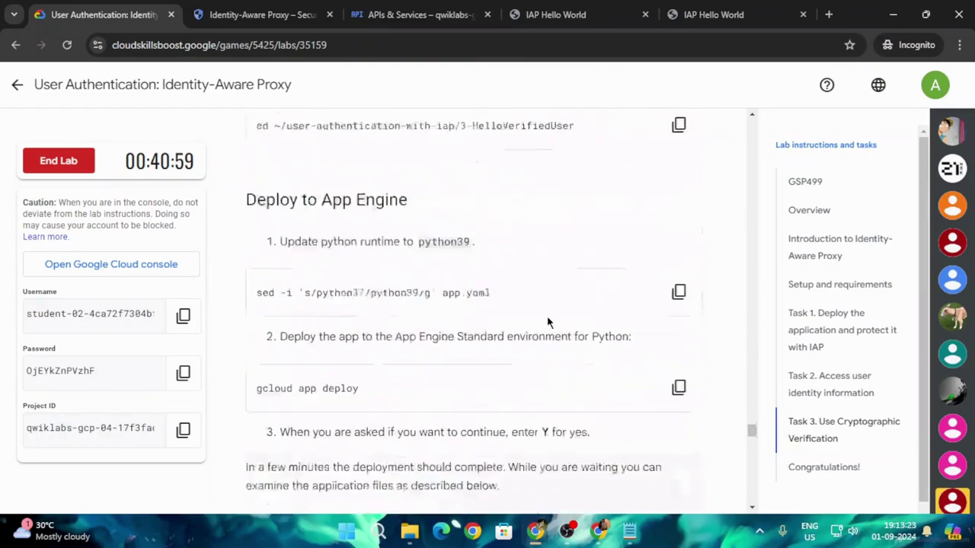
scroll(547, 322, up, 5)
Return to The Arcade Base Camp September 2024 page, expand the Level Up! module and reopen the User Authentication: Identity-Aware Proxy lab
click(16, 85)
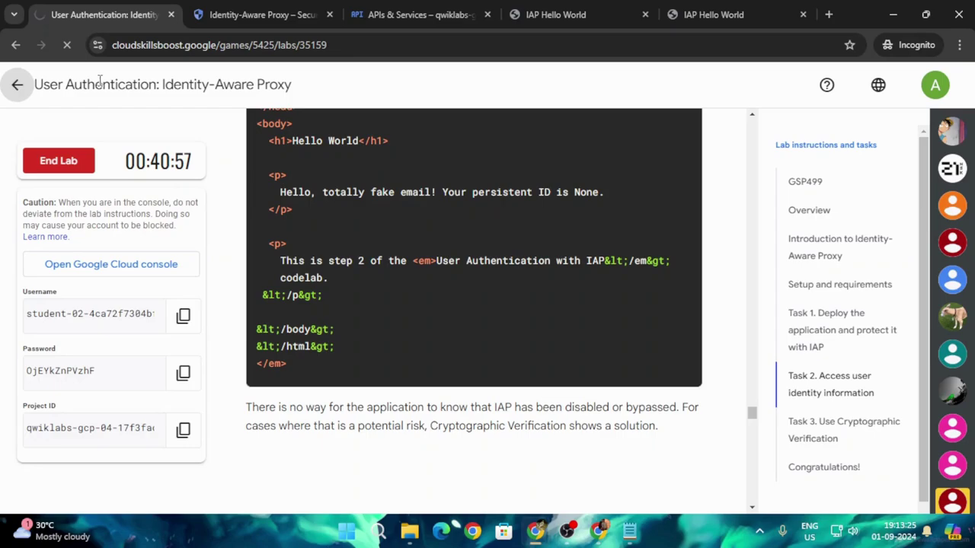
scroll(678, 240, down, 15)
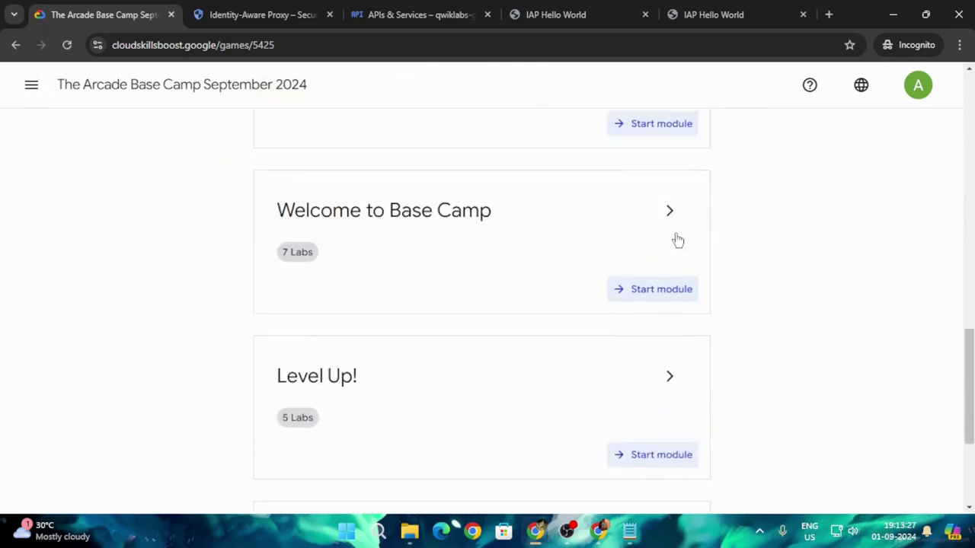
click(671, 379)
scroll(674, 382, down, 5)
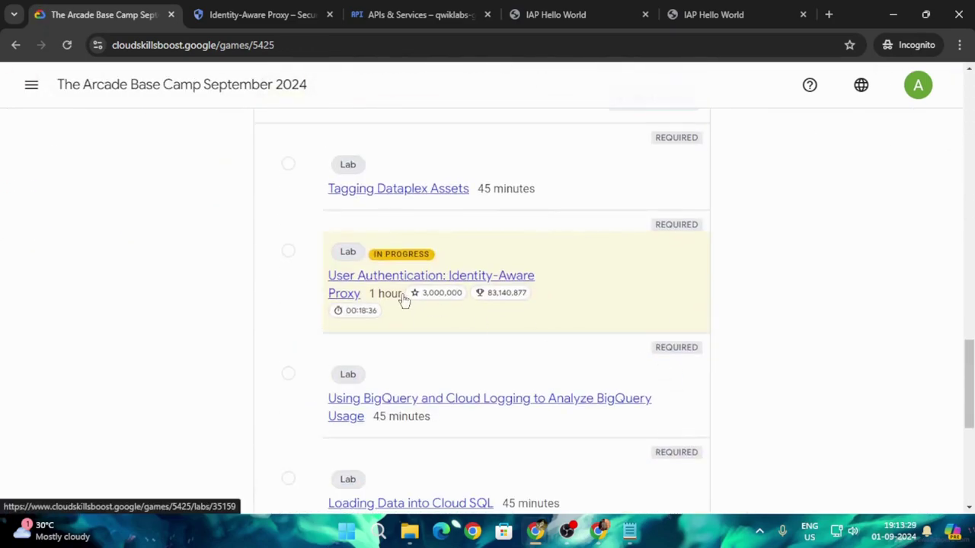
click(602, 305)
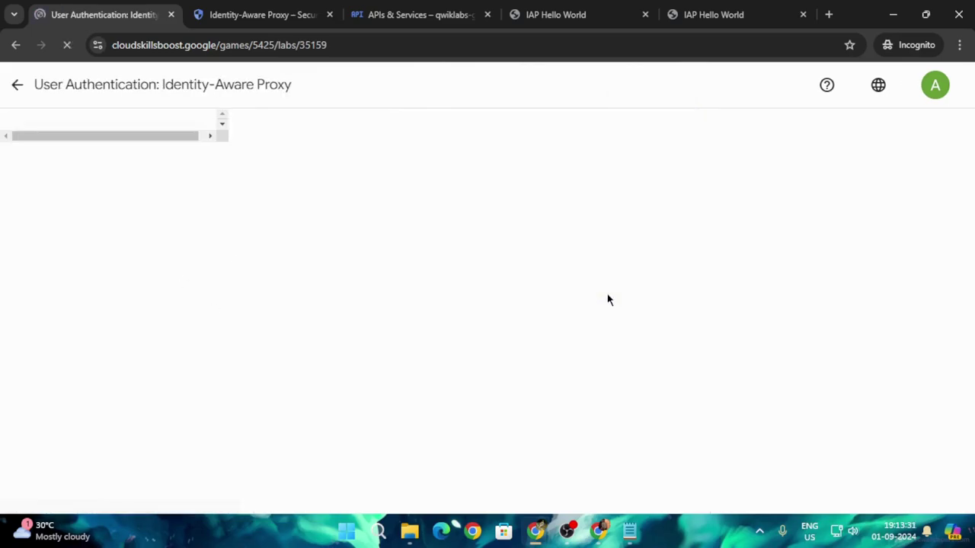
Check the lab progress for the Task 1 objective "Enable and add policy to IAP"
click(829, 384)
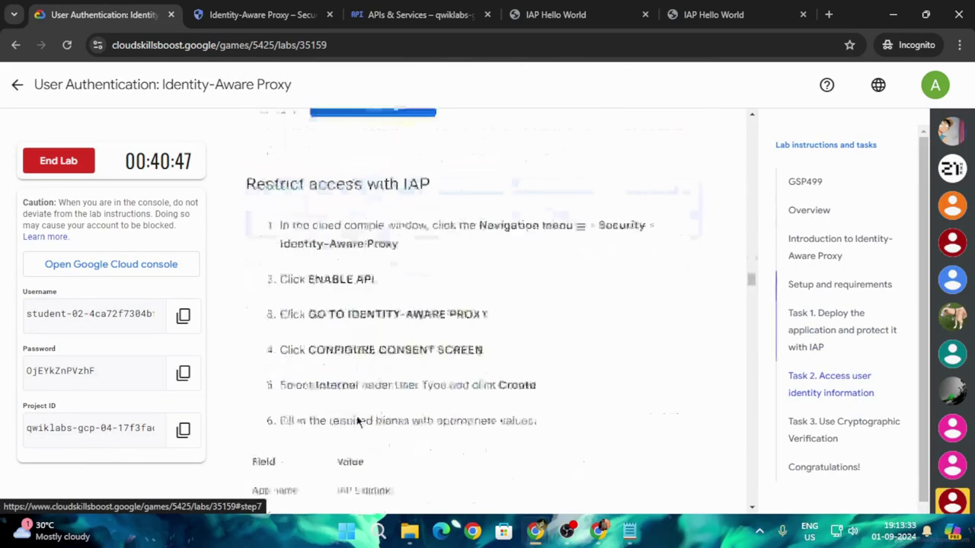
scroll(363, 397, up, 10)
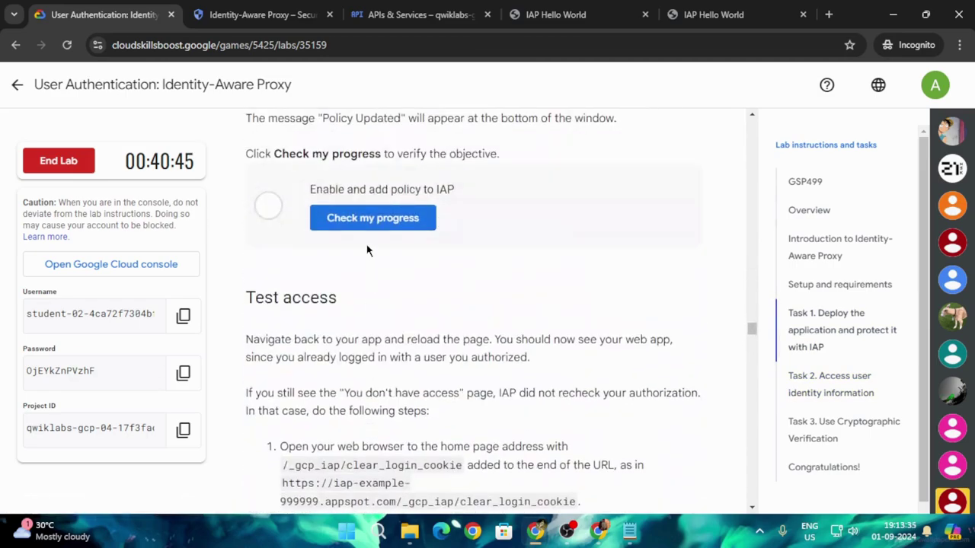
click(367, 222)
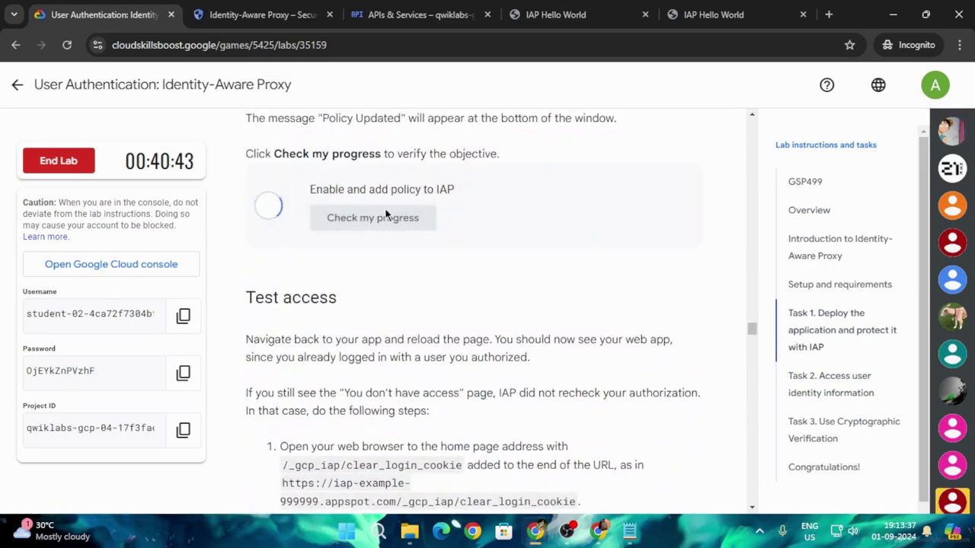
Check the Task 2 "Access User Identity Information" objective in the reopened lab and view the deployment status in Cloud Shell
scroll(387, 217, down, 10)
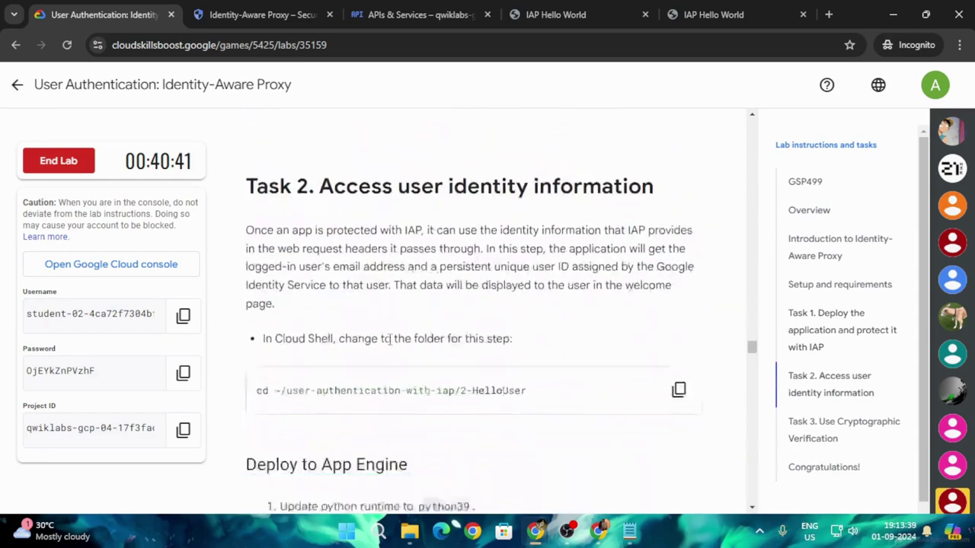
scroll(388, 339, down, 5)
click(425, 370)
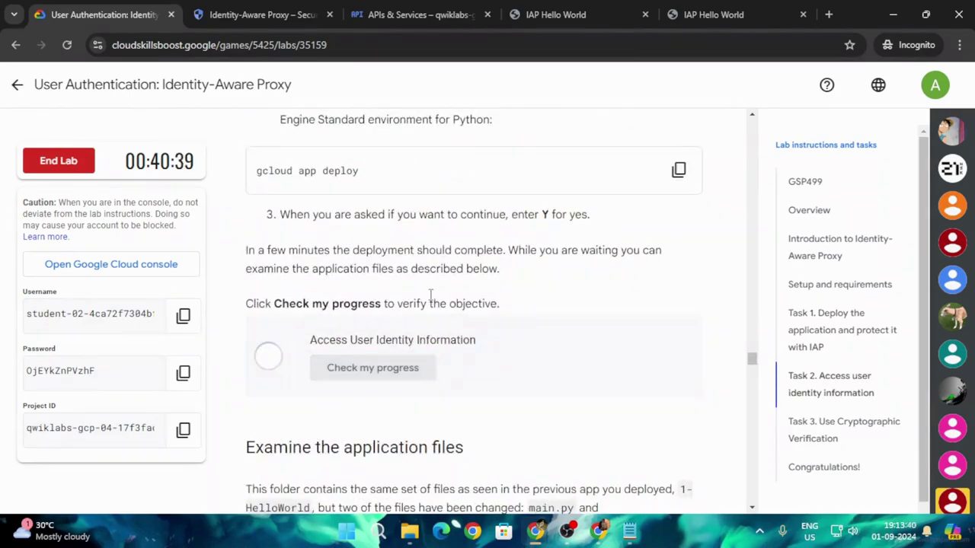
click(280, 13)
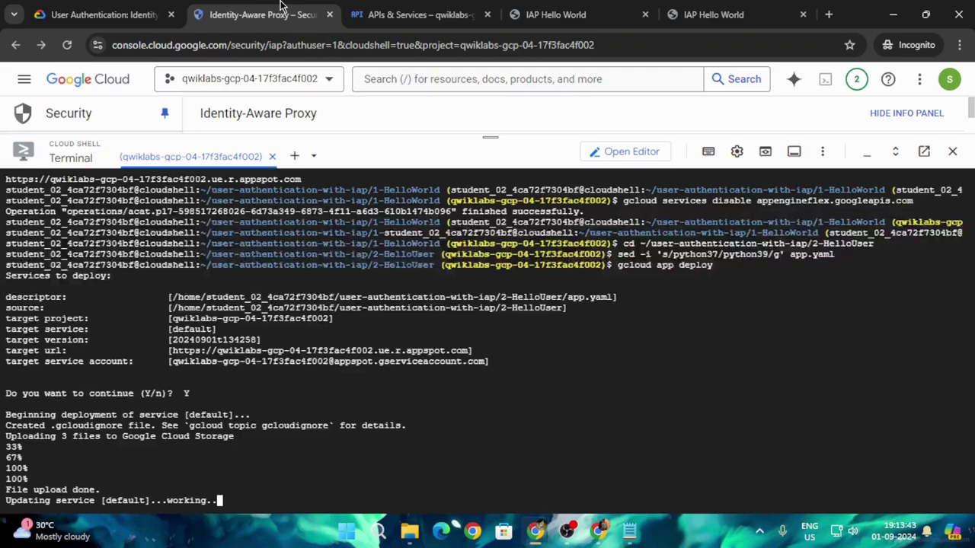